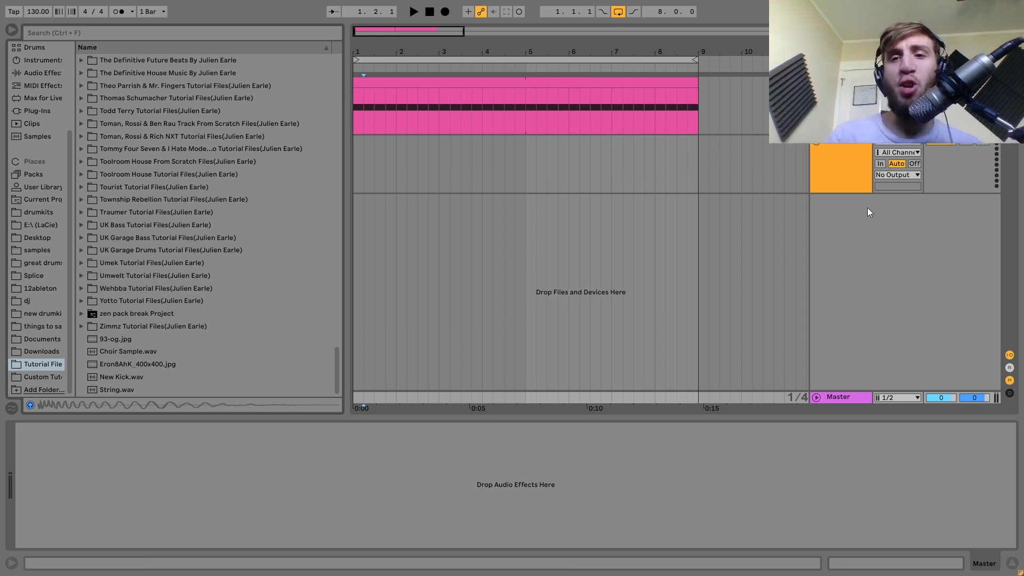
Step: Play the loop and examine the kick track's device chain, including the devices in the Audio Effect Rack's second chain
left_click(836, 164)
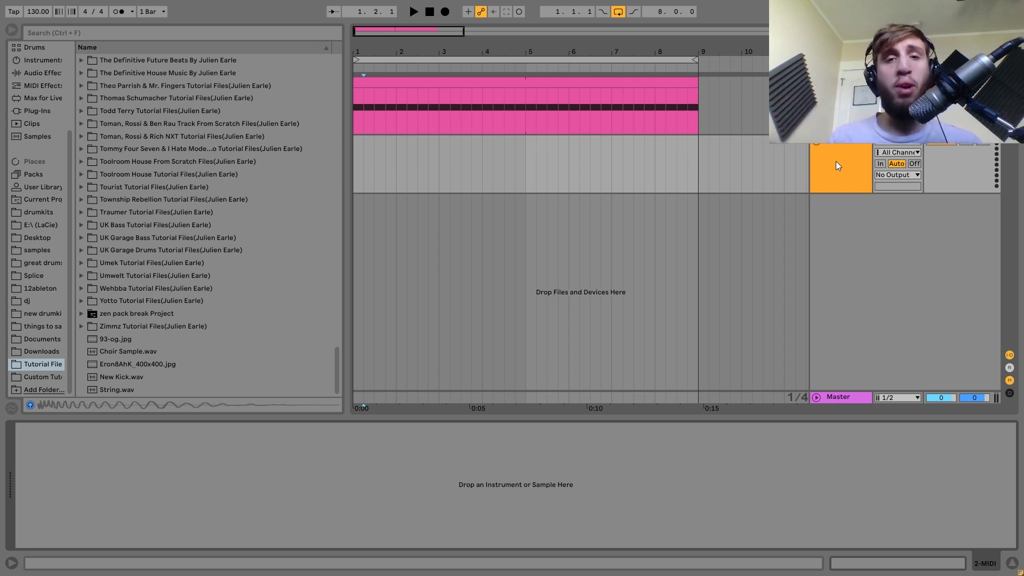
key("space")
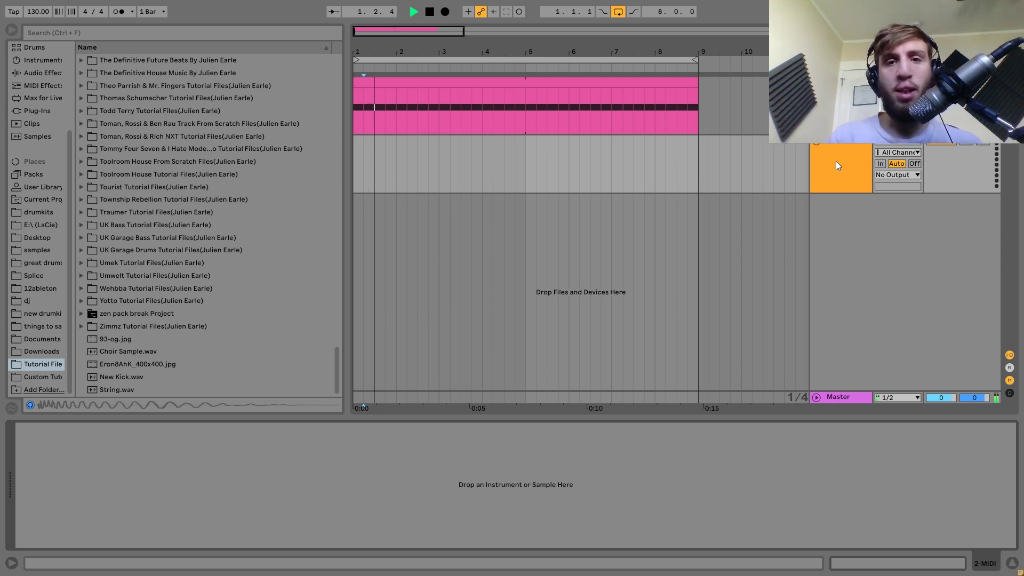
left_click(573, 81)
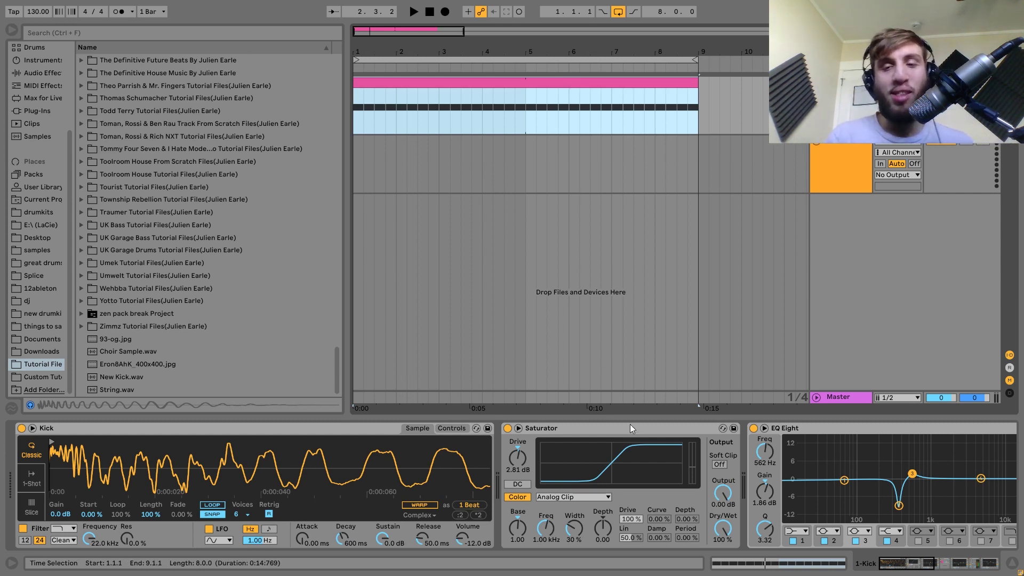
left_click(672, 513)
key("space")
scroll(672, 513, "right", 10)
scroll(672, 513, "right", 5)
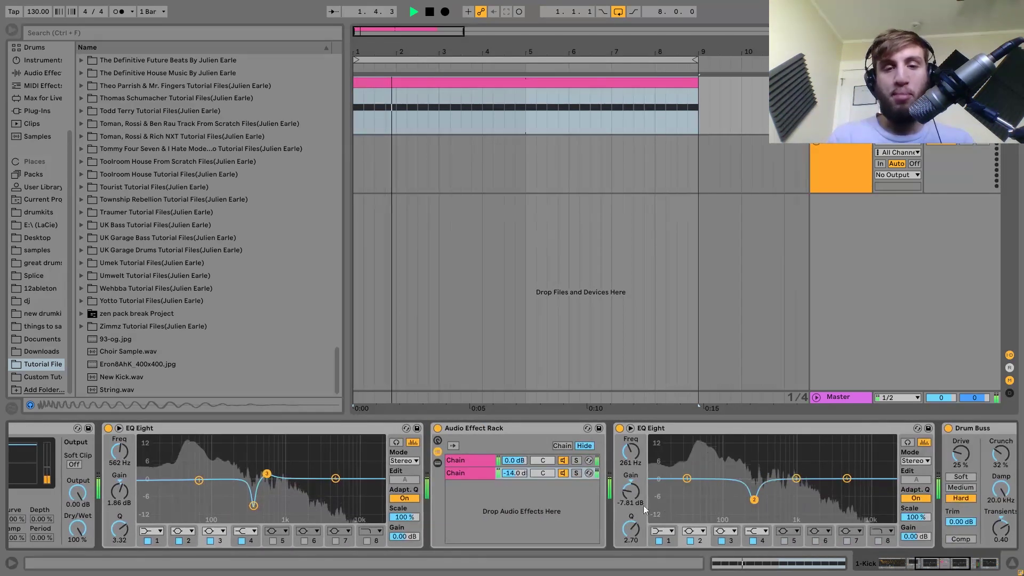
left_click(478, 472)
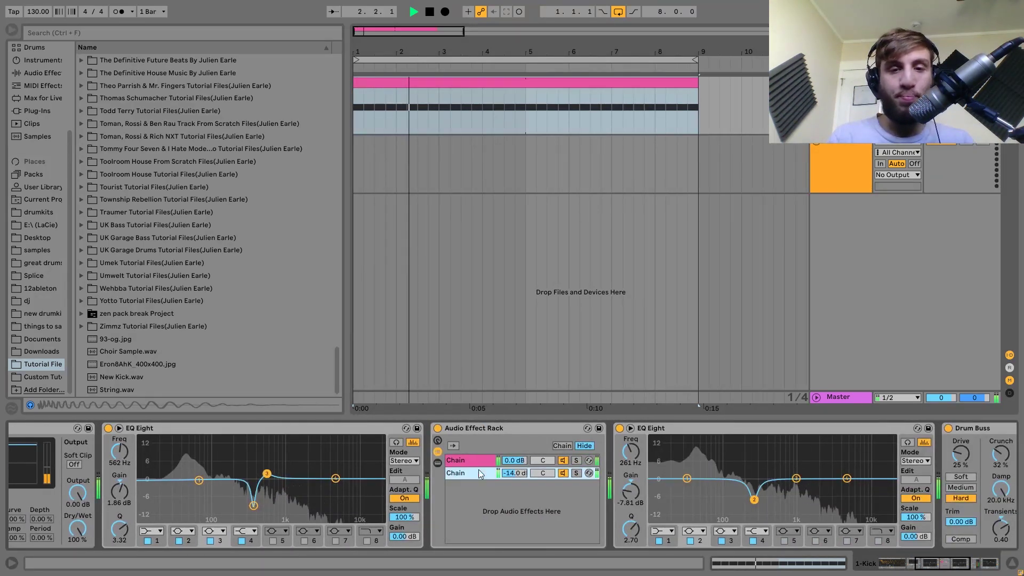
scroll(478, 469, "right", 10)
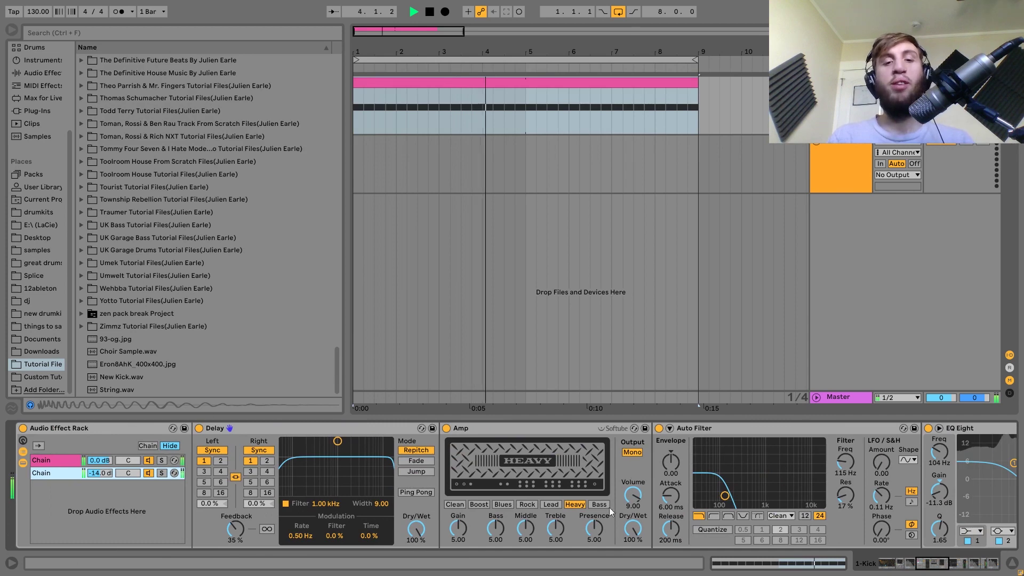
scroll(571, 507, "right", 10)
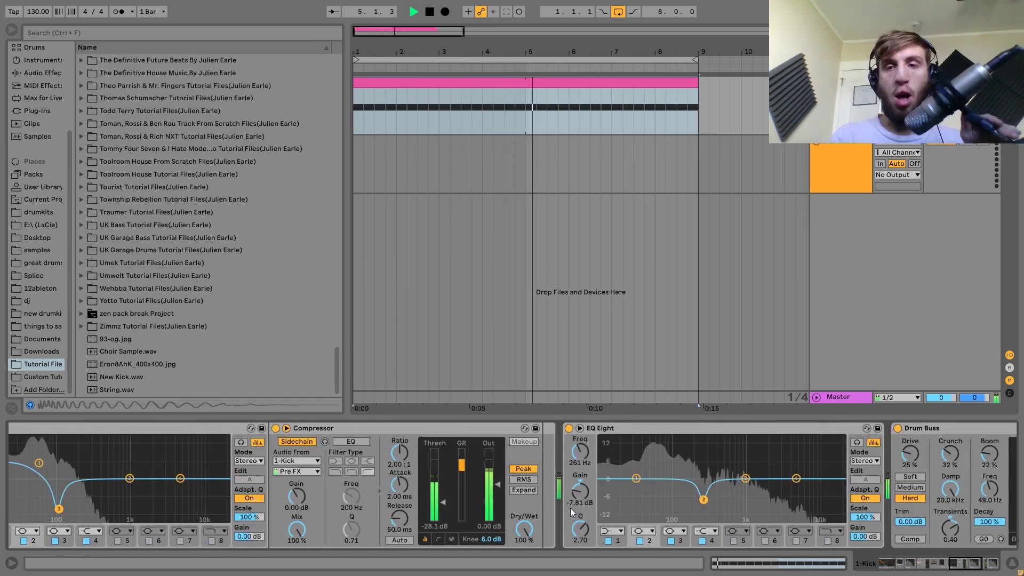
key("space")
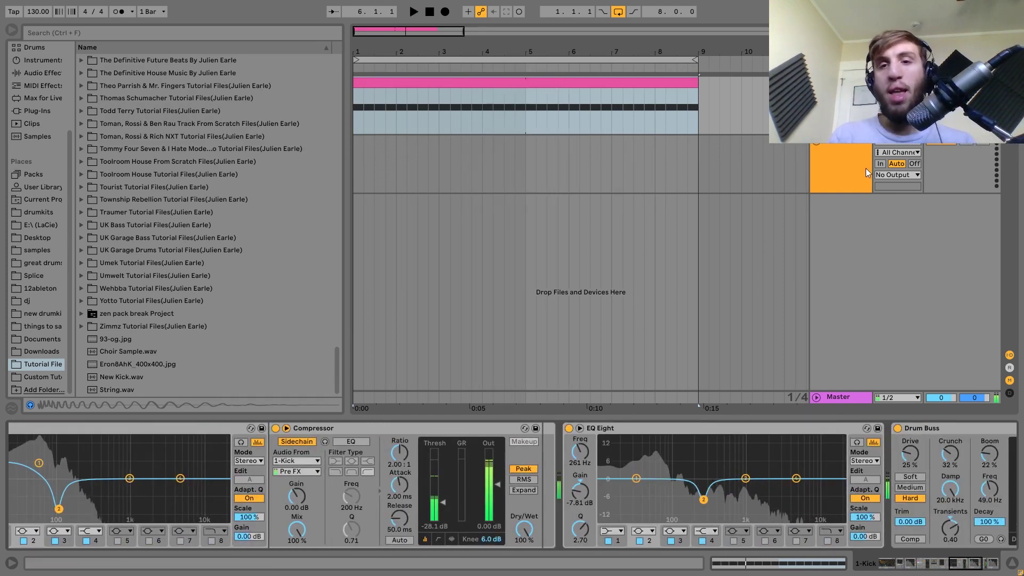
Step: Load Hihat.wav from the Zimmz Tutorial Files folder onto the empty MIDI track
left_click(856, 165)
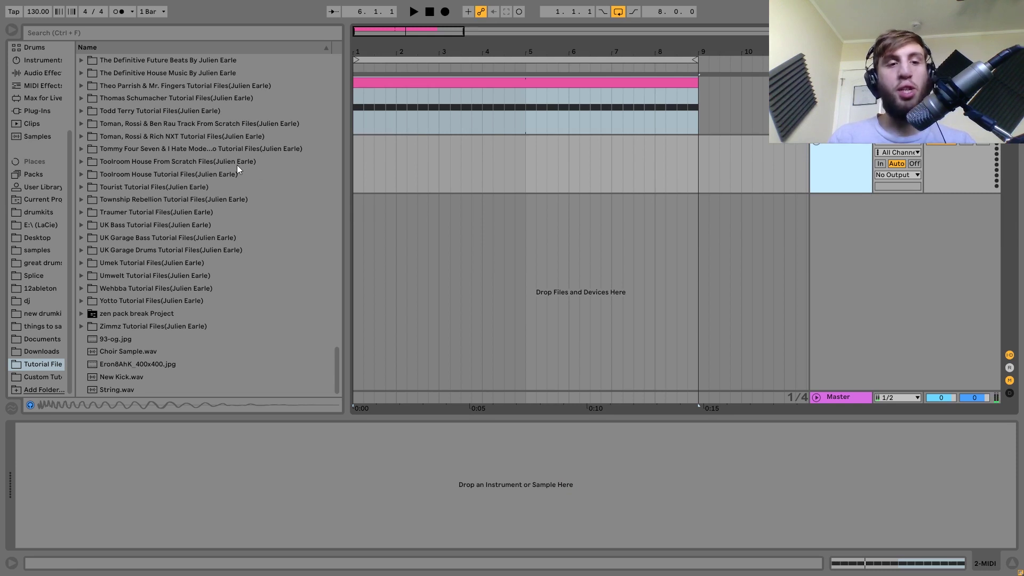
left_click(81, 326)
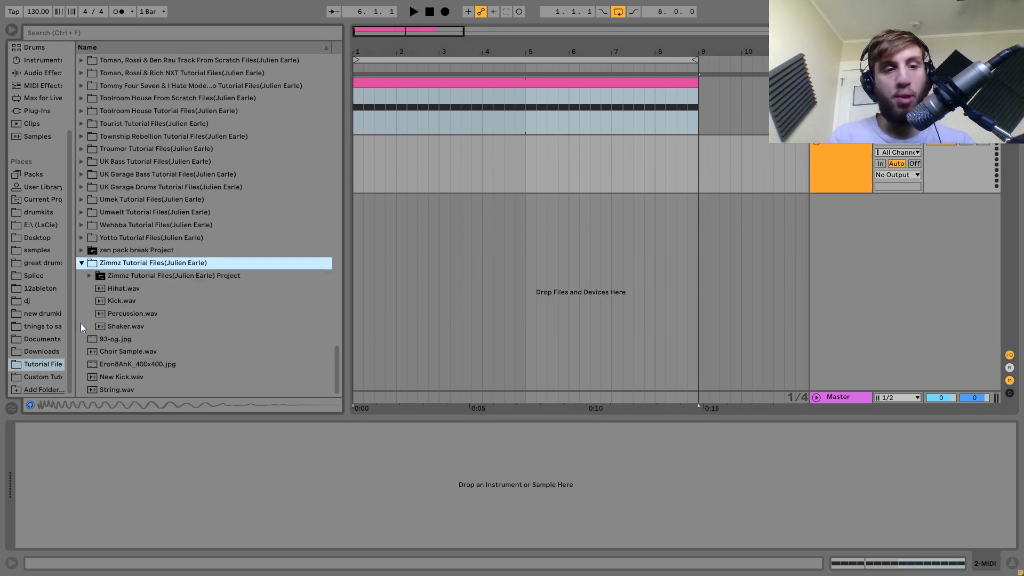
left_click(113, 288)
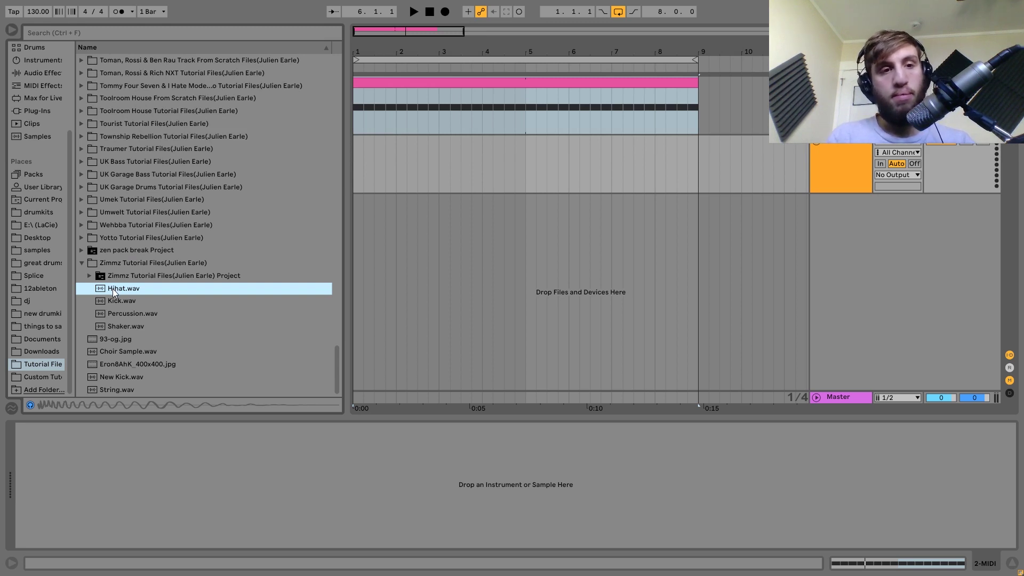
left_click(113, 289)
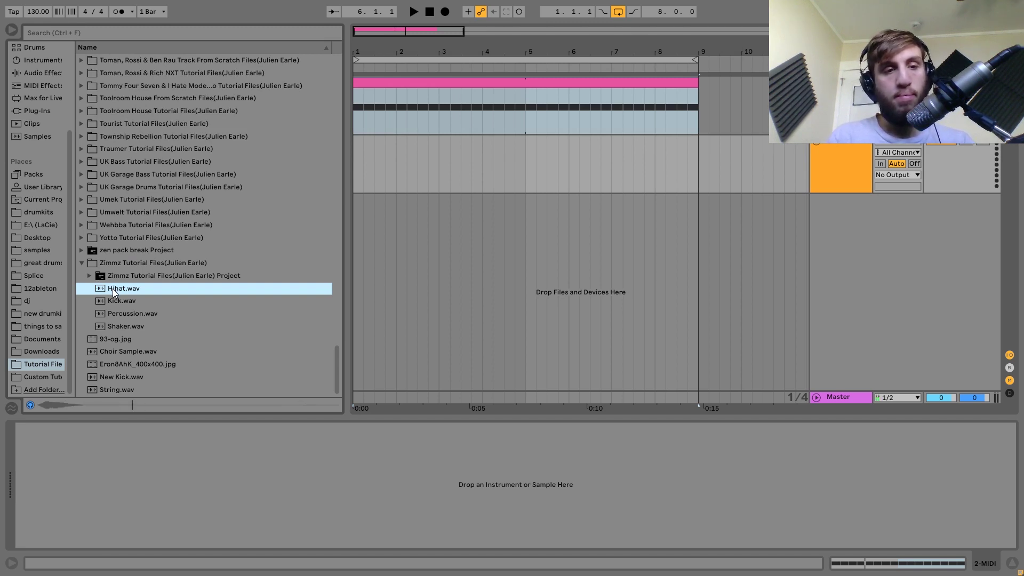
double_click(113, 289)
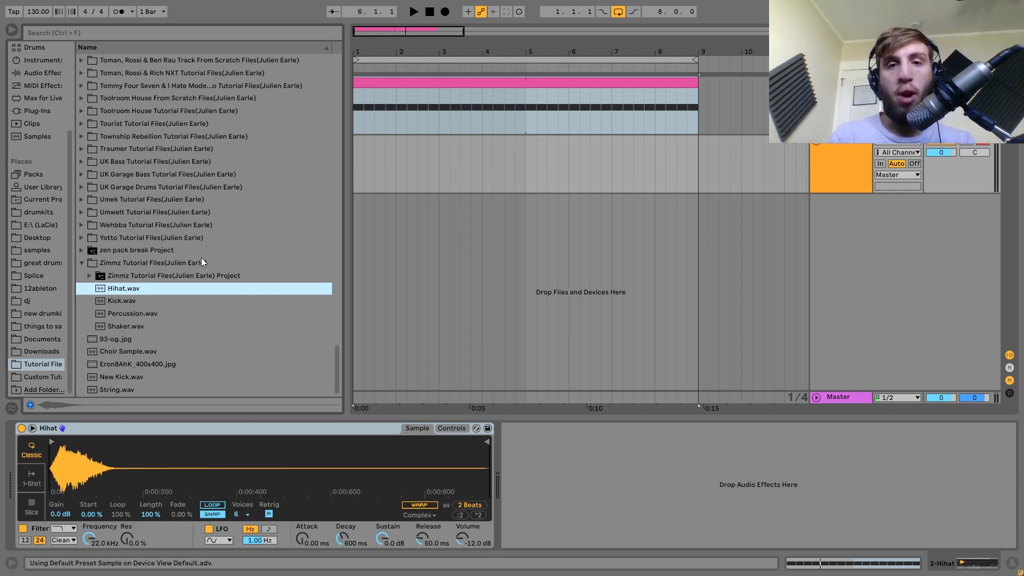
Step: Create a four-bar MIDI clip at bar 1 of the hihat track and place a C3 note at 1.1.3
left_click_drag(529, 181, 336, 170)
key("ctrl+shift+m")
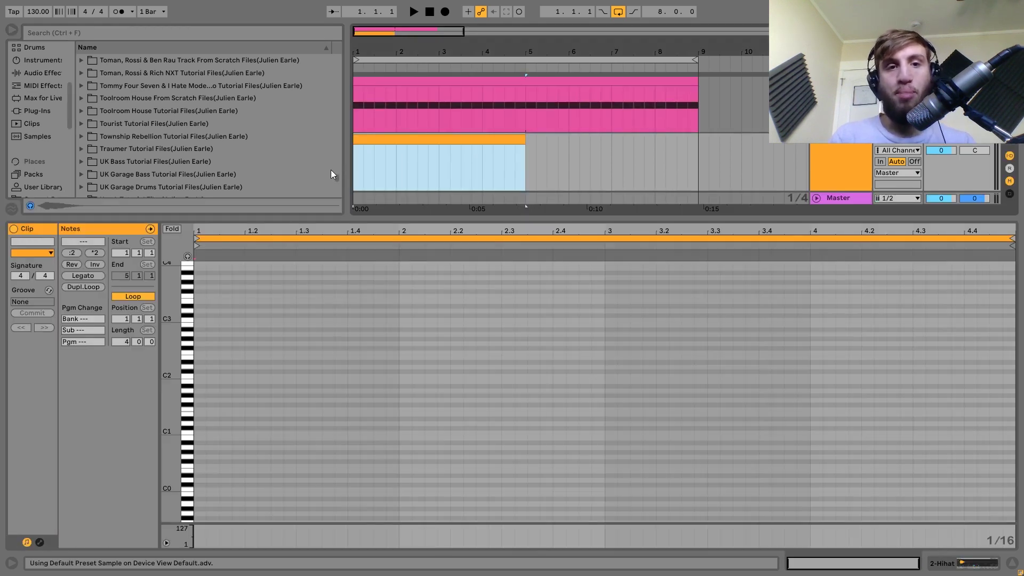
left_click(228, 377)
key("a+Right")
key("Right")
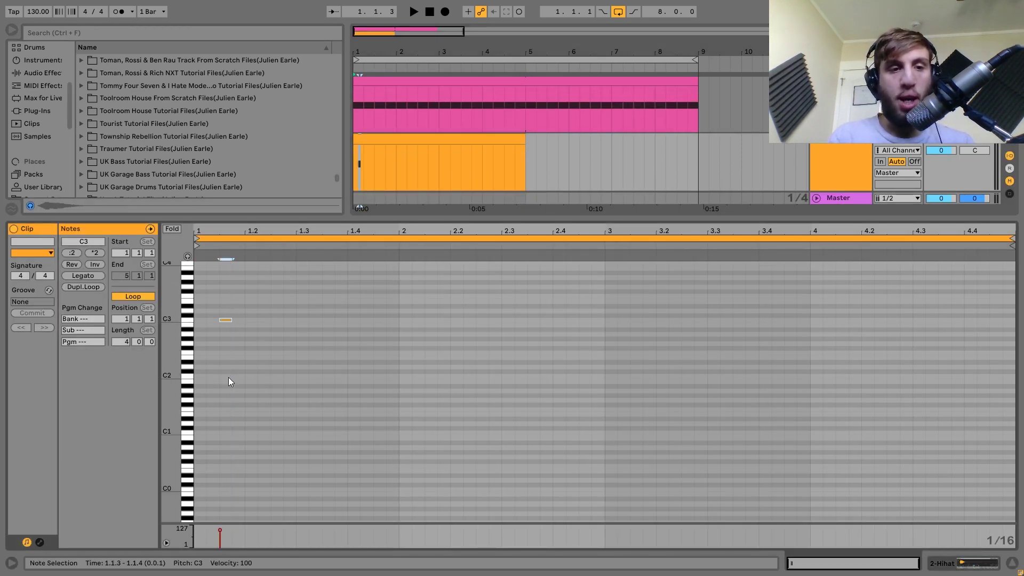
Step: Lengthen the C3 note to an eighth and repeat it on every offbeat to the end of the four-bar clip
left_click_drag(225, 354, 270, 293)
key("ctrl+d")
key("ctrl+d")
key("ctrl+d")
key("ctrl+d")
key("ctrl+d")
key("ctrl+d")
key("ctrl+d")
key("ctrl+d")
key("ctrl+d")
key("ctrl+d")
key("ctrl+d")
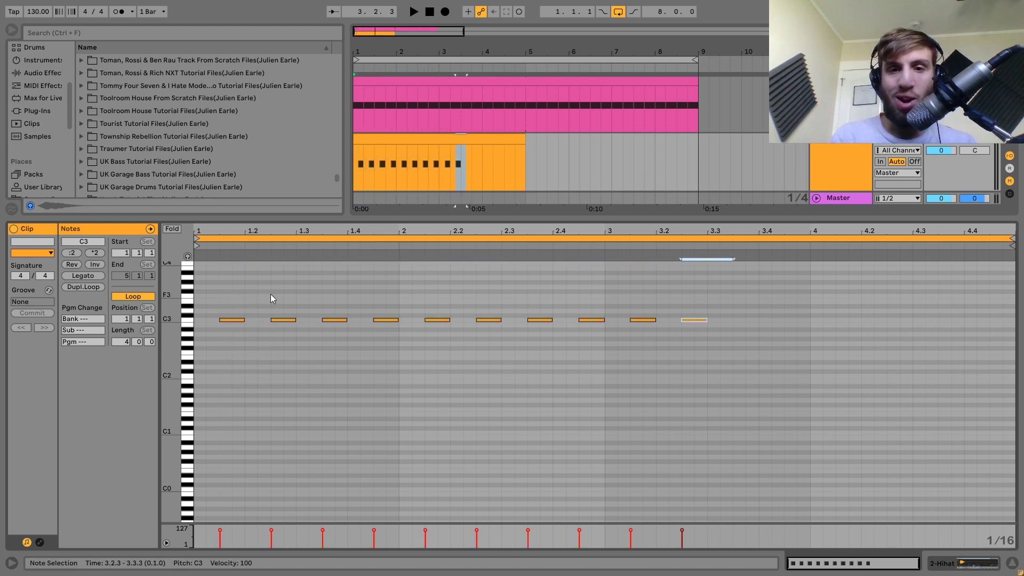
key("ctrl+d")
key("ctrl+d")
key("ctrl+d")
key("ctrl+d")
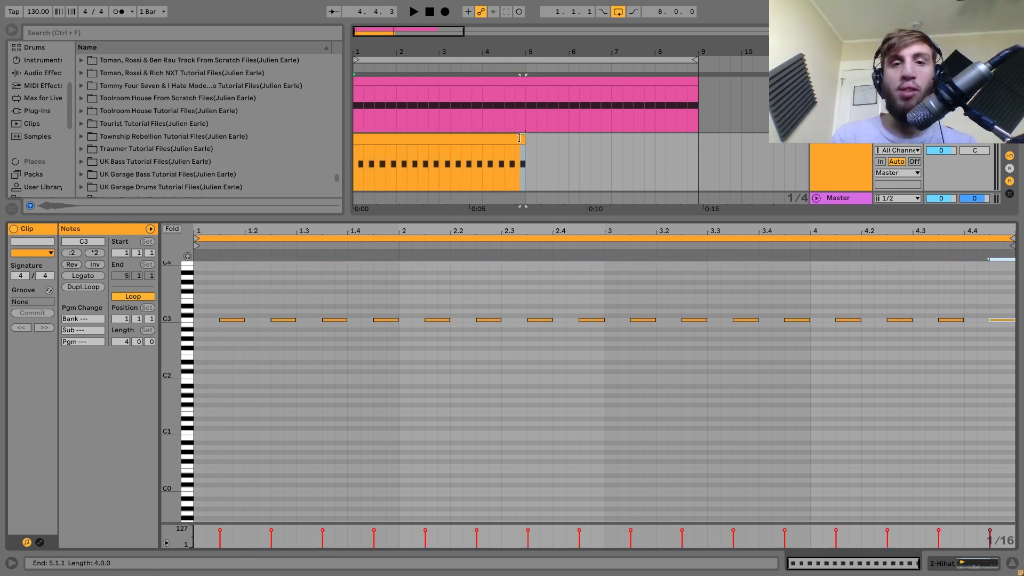
Step: Extend the looped hihat clip to bar 9 and start playback
left_click_drag(597, 146, 705, 138)
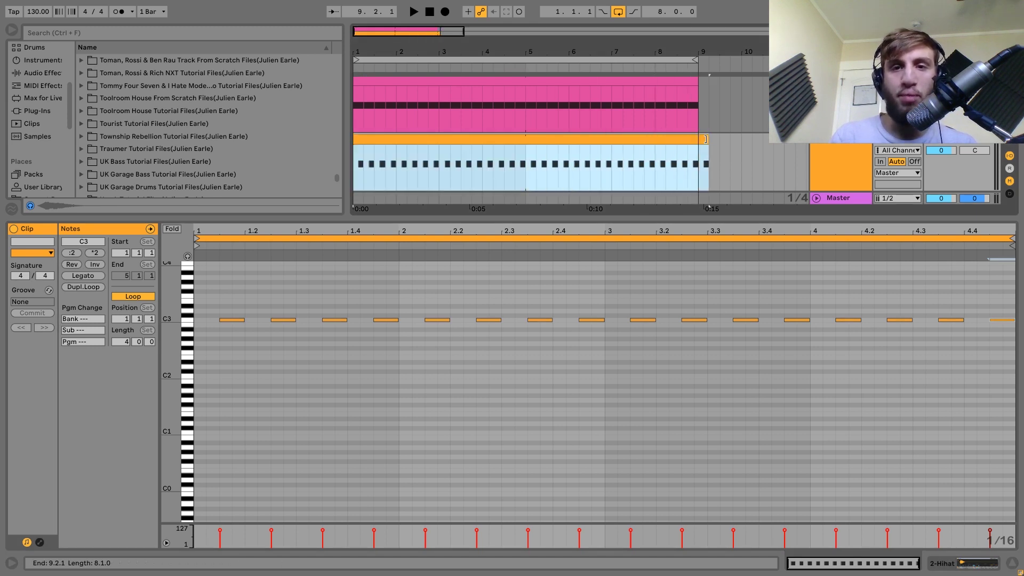
key("space")
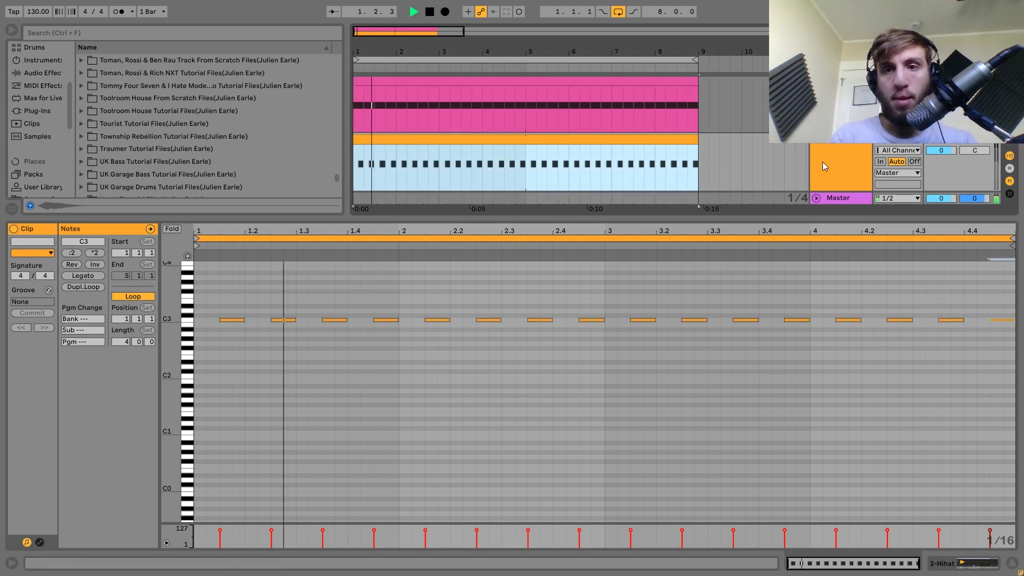
Step: Lower the hihat track's volume to -7.3 dB and move its sample start slightly later
left_click(841, 163)
left_click_drag(941, 152, 942, 160)
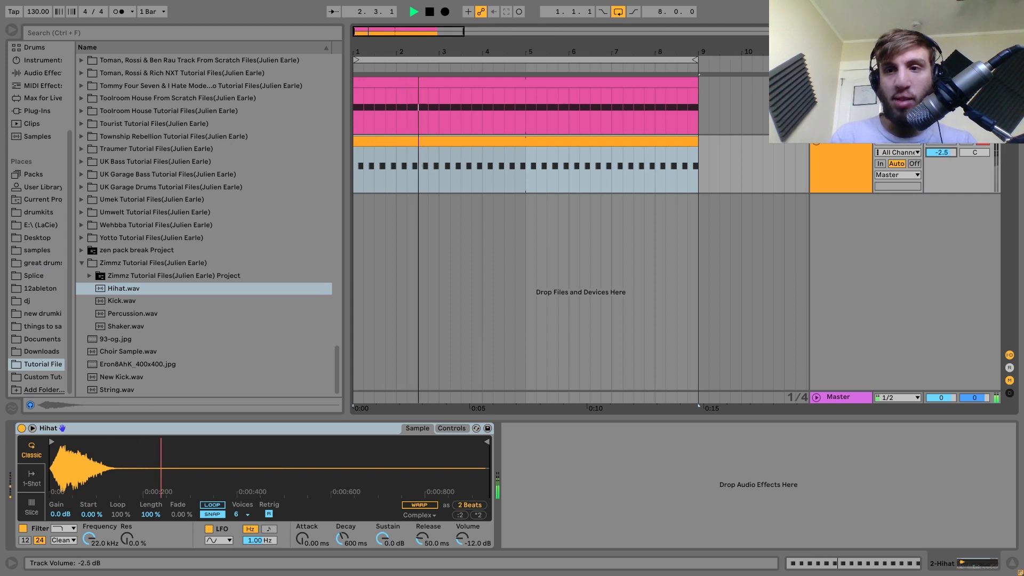
scroll(947, 152, "down", 3)
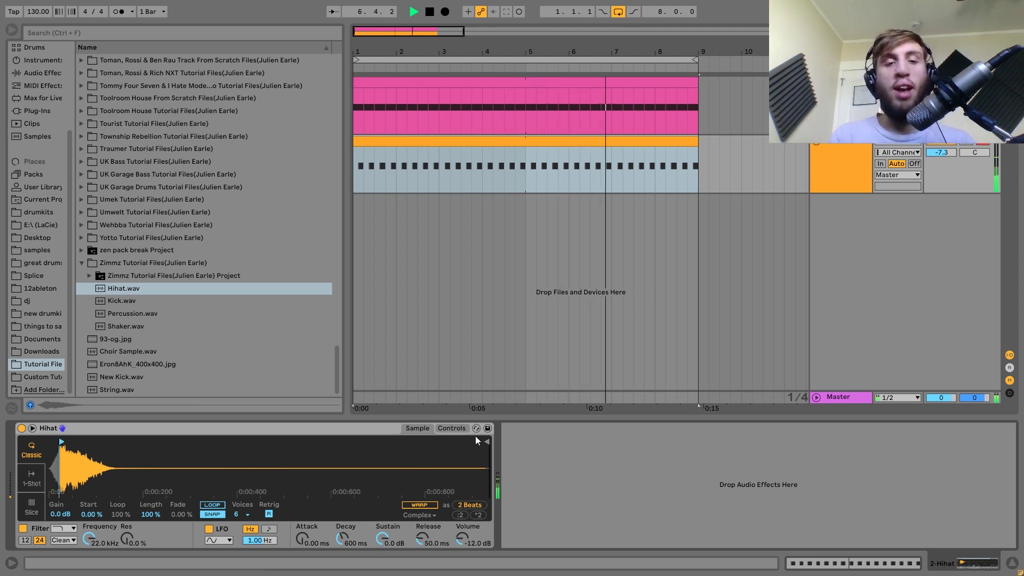
Step: Show the hihat sampler's detailed controls and listen to the hihat against the kick
left_click(453, 429)
key("space")
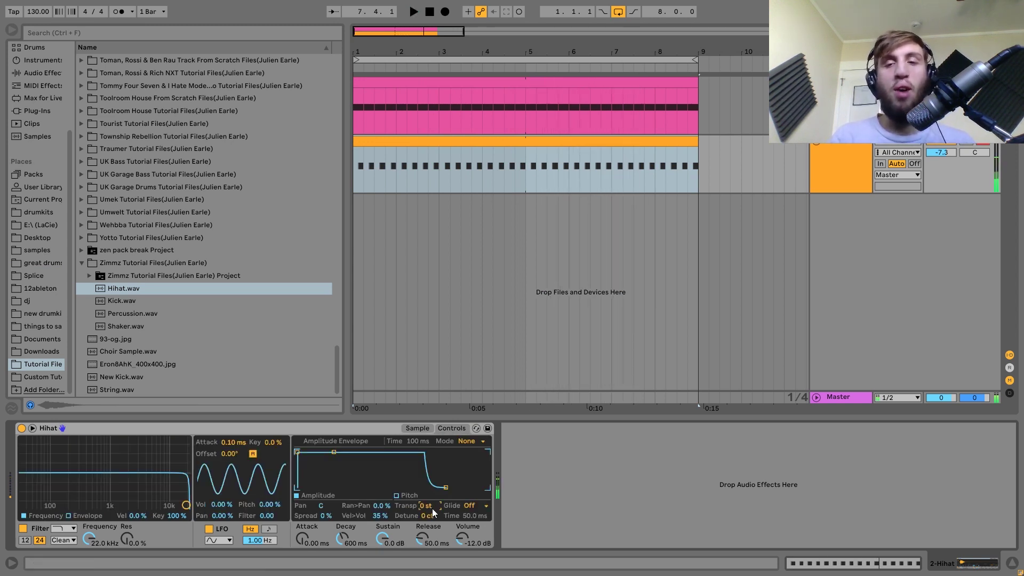
left_click(429, 507)
key("space")
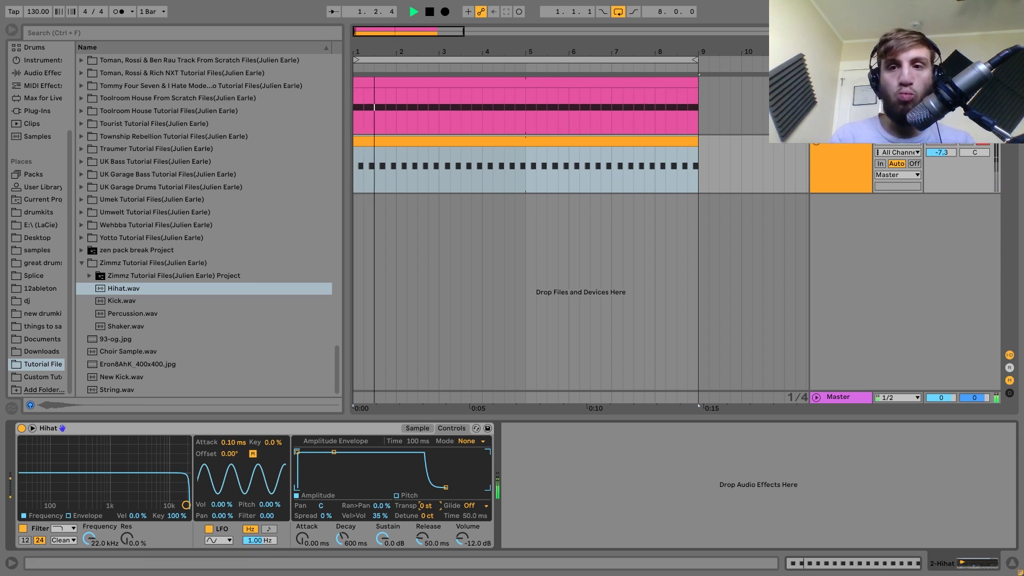
left_click(857, 151)
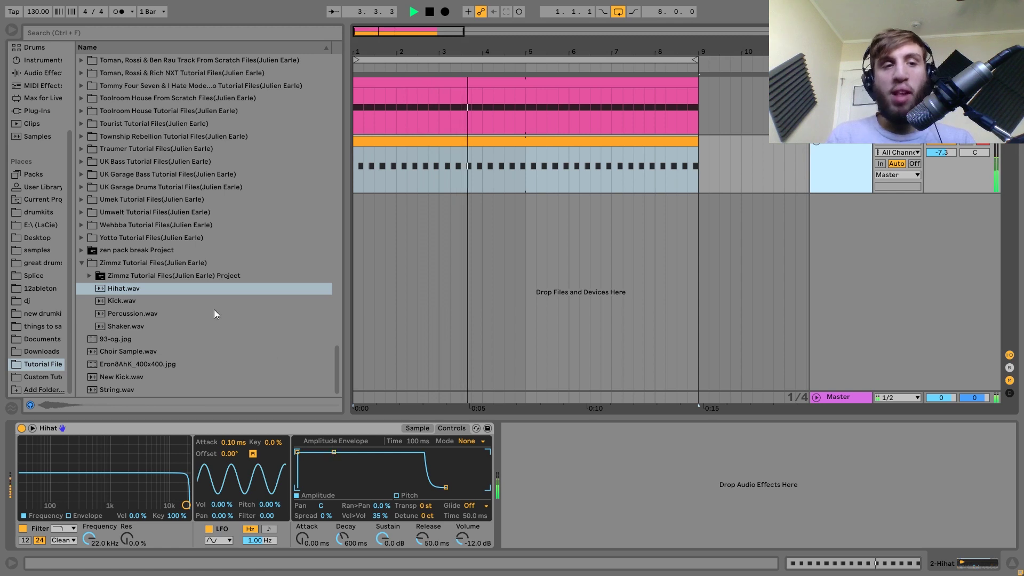
key("space")
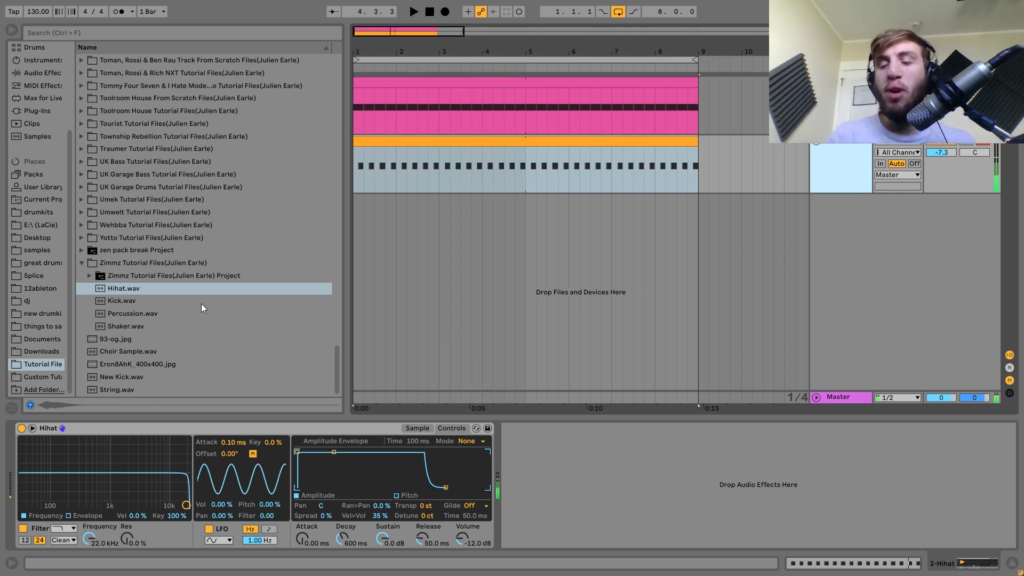
key("space")
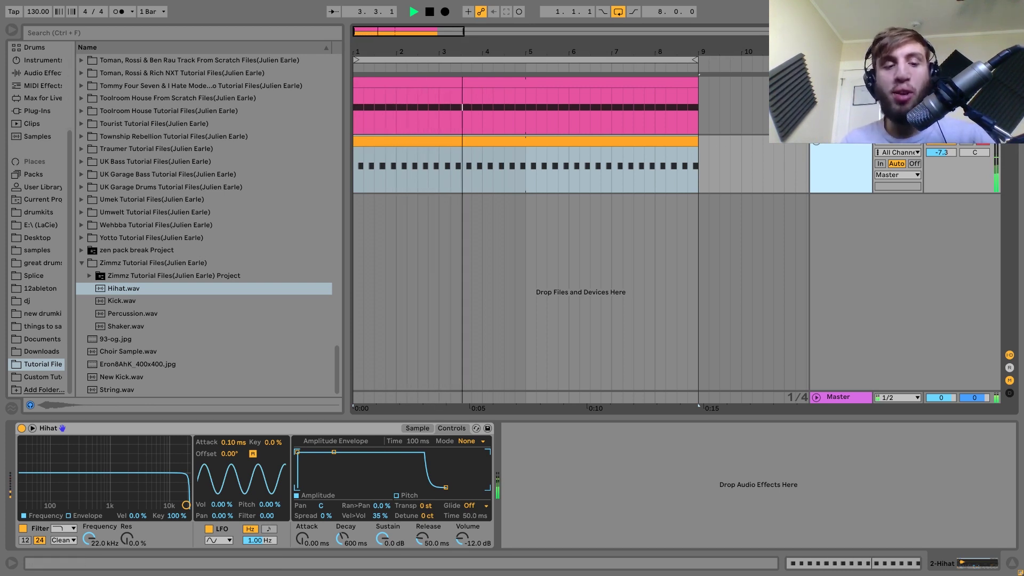
key("space")
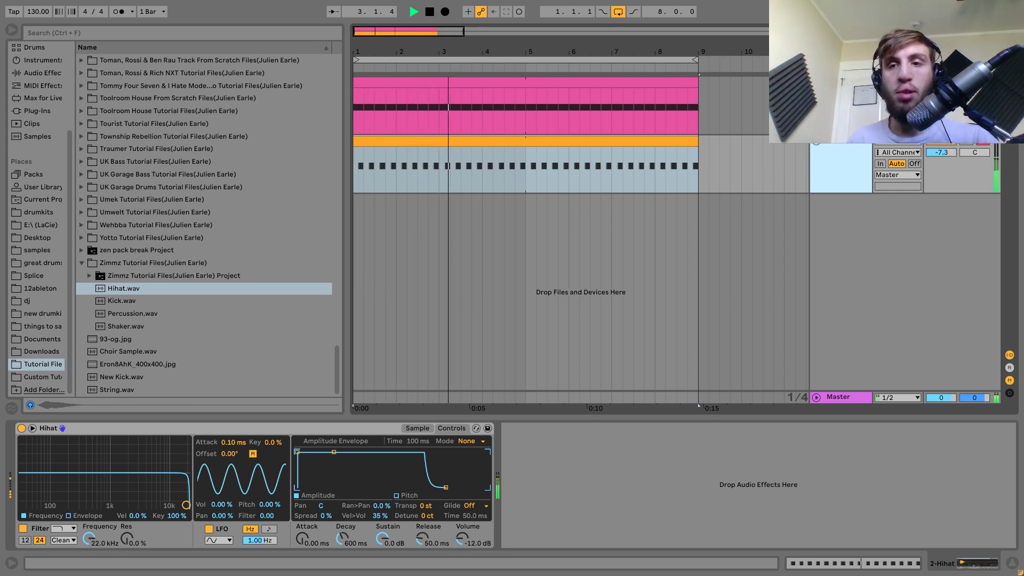
Step: Set the hihat track's volume to -8.3 dB and stop playback
left_click_drag(934, 150, 934, 152)
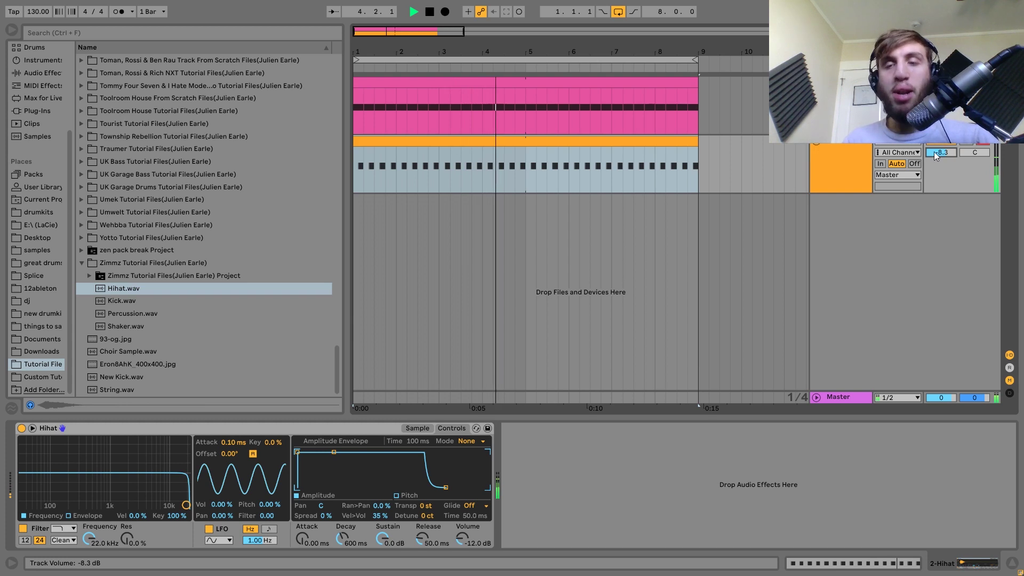
left_click(853, 158)
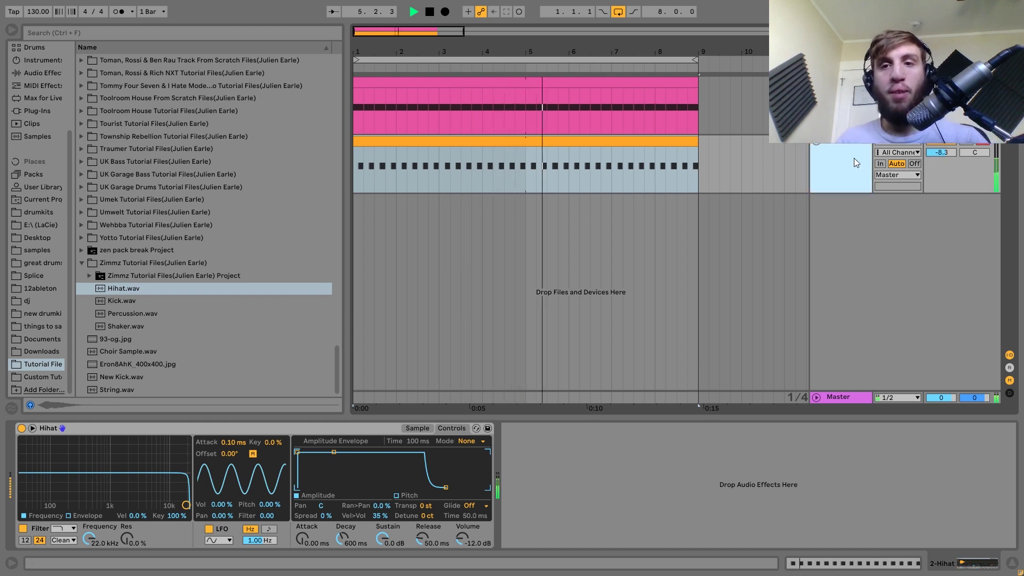
key("space")
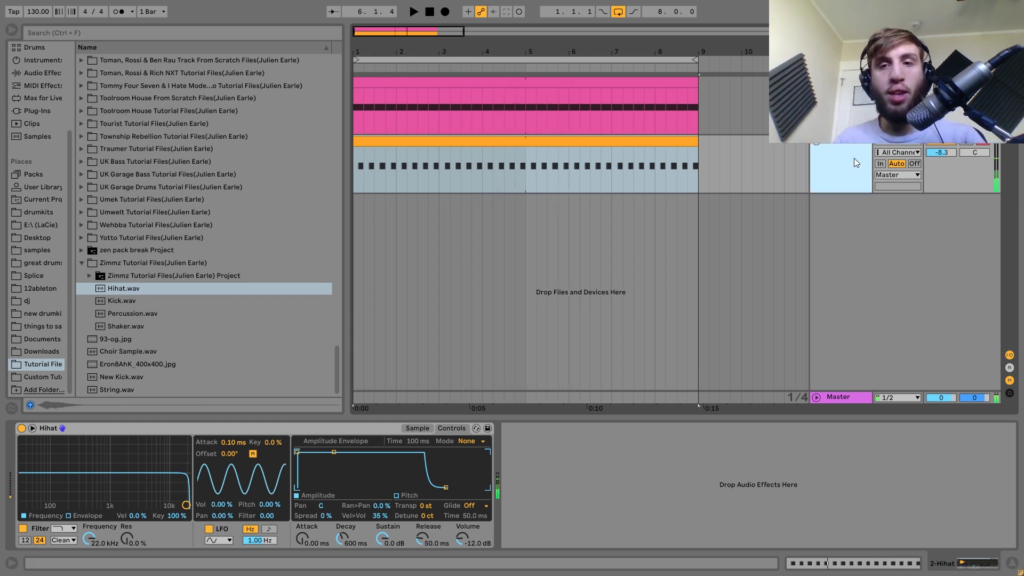
Step: Add a new MIDI track and load Shaker.wav from the ROBPM & T78 Tutorial Files folder onto it
key("ctrl+shift+t")
scroll(177, 143, "up", 10)
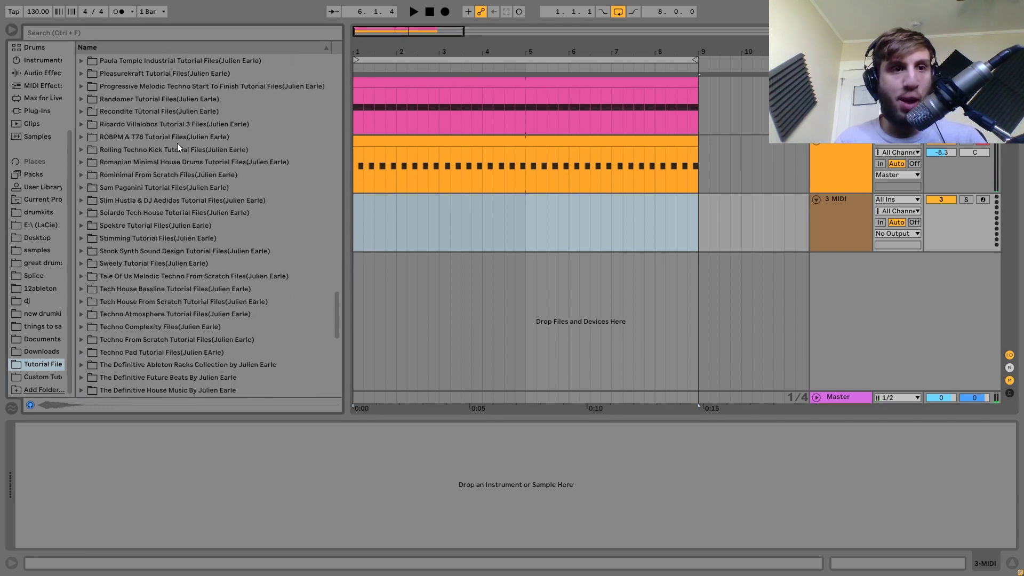
scroll(177, 143, "up", 1)
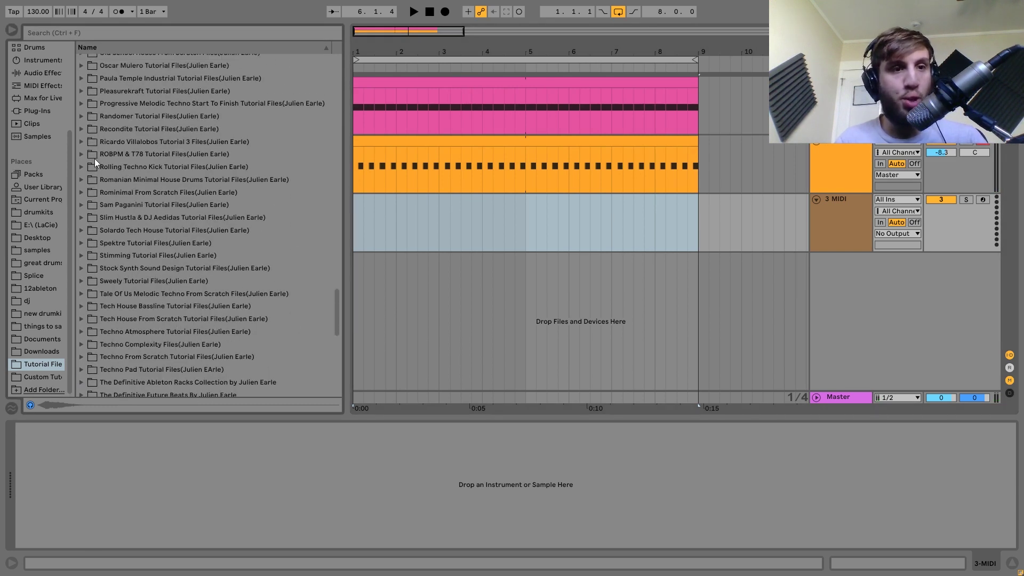
left_click(81, 154)
scroll(82, 152, "down", 2)
left_click(113, 159)
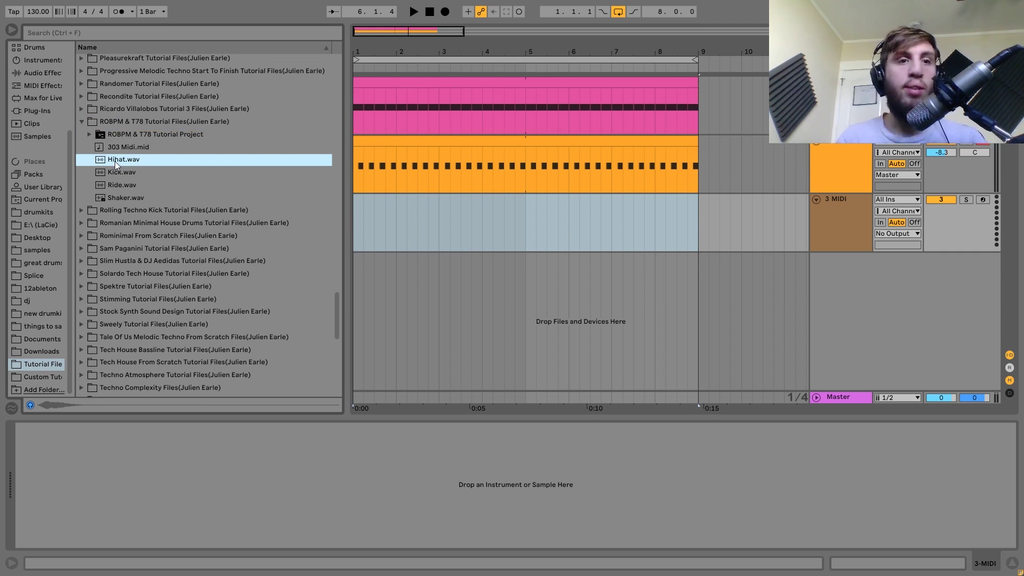
key("Down")
key("Down")
key("Down")
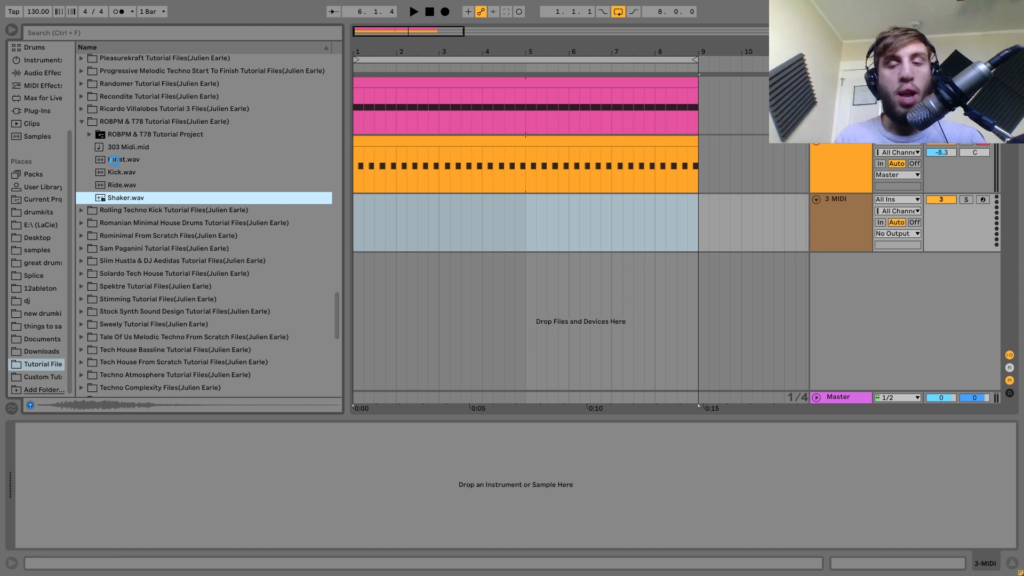
key("Return")
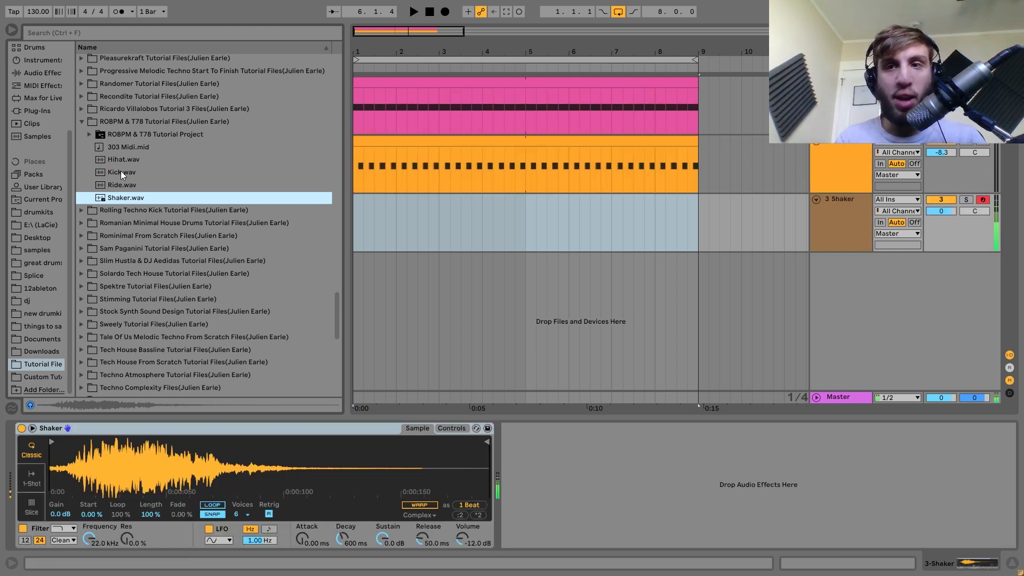
Step: Create a two-bar MIDI clip from bar 1 on the shaker track and place a C3 note at its start
left_click_drag(437, 230, 372, 226)
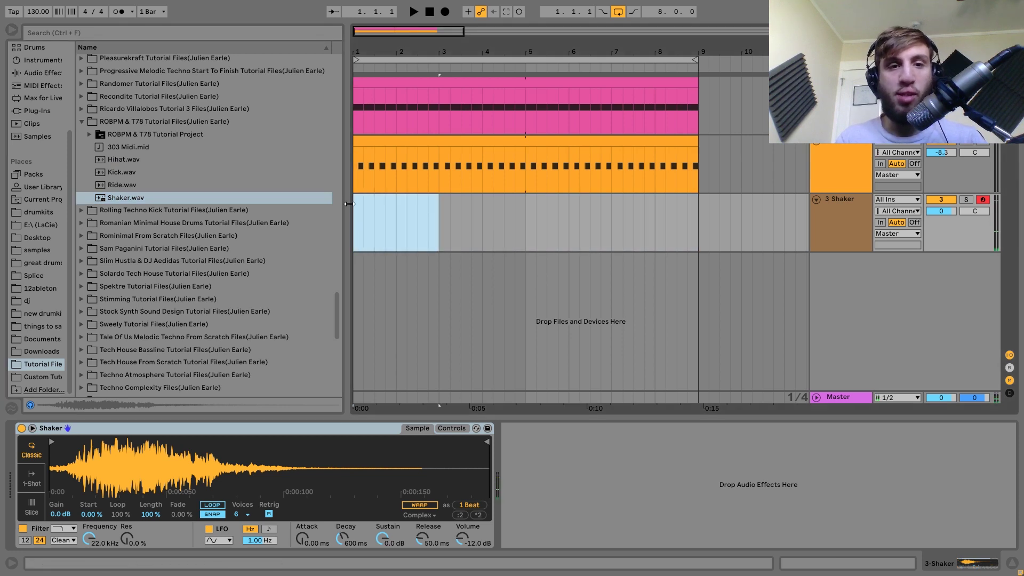
key("ctrl+shift+m")
double_click(209, 461)
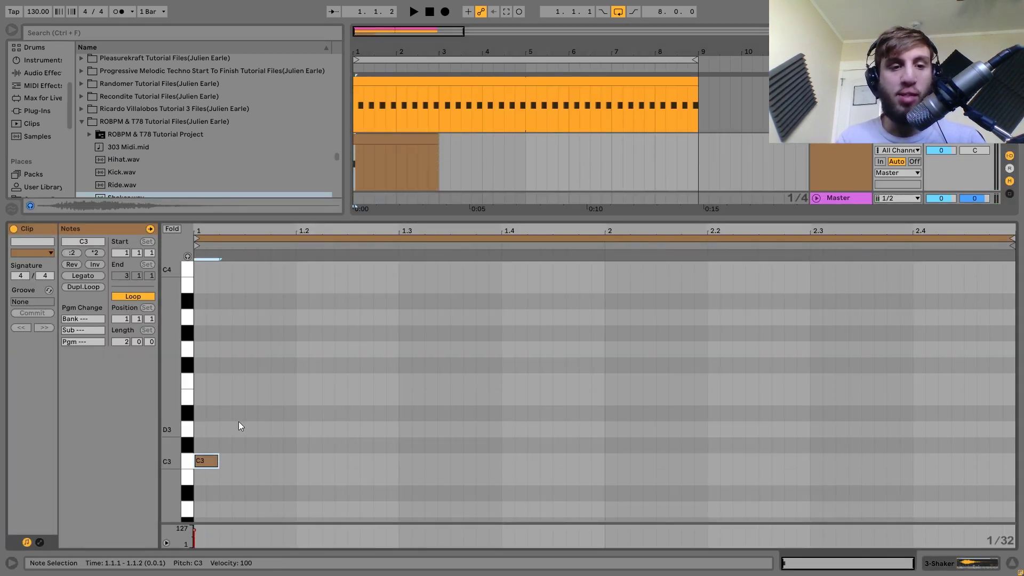
Step: Duplicate the shaker note repeatedly until continuous sixteenth-note C3 hits fill the clip's first bar
key("ctrl+d")
key("ctrl+d")
key("ctrl+d")
key("ctrl+a")
key("ctrl+d")
key("ctrl+a")
key("ctrl+d")
key("ctrl+a")
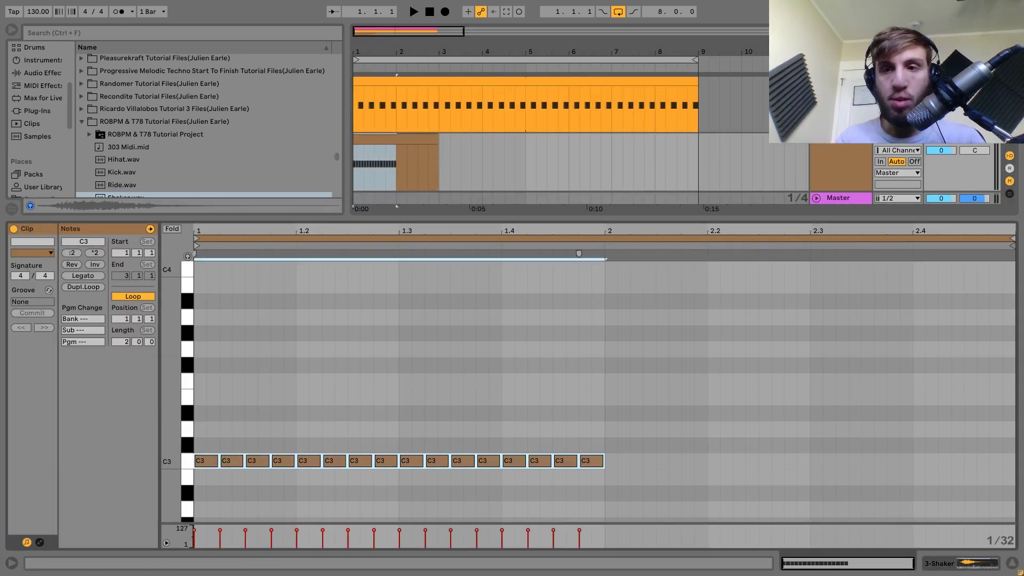
Step: Set the shaker track's volume to -14.4 dB during playback, then deselect the notes
key("space")
left_click_drag(945, 154, 945, 184)
key("space")
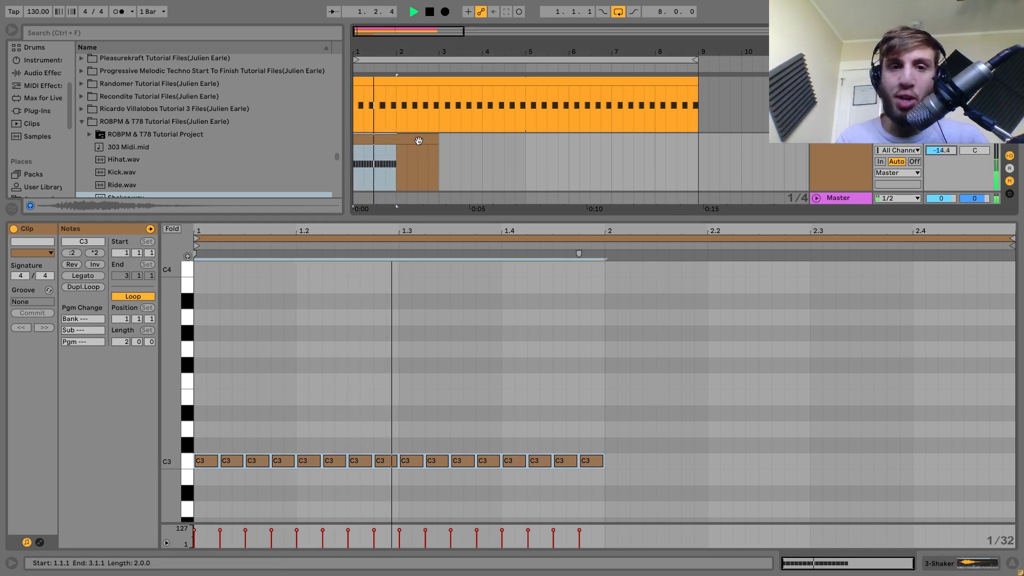
left_click(334, 416)
key("space")
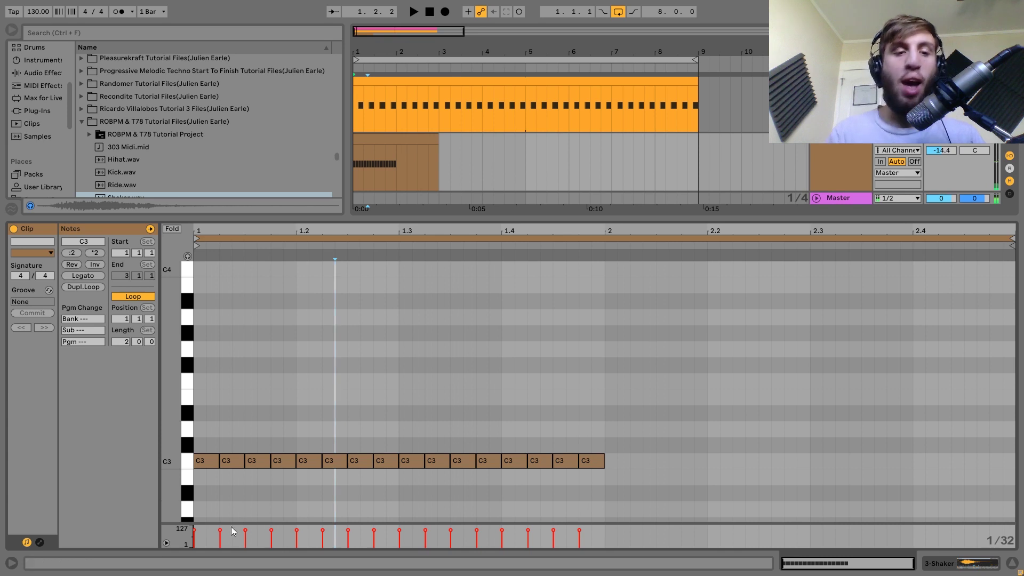
Step: Lower the first and third shaker notes' velocities to about 37 and the fourth's to 74, then duplicate the first beat's four notes onto beat two
left_click_drag(194, 530, 272, 535)
key("space")
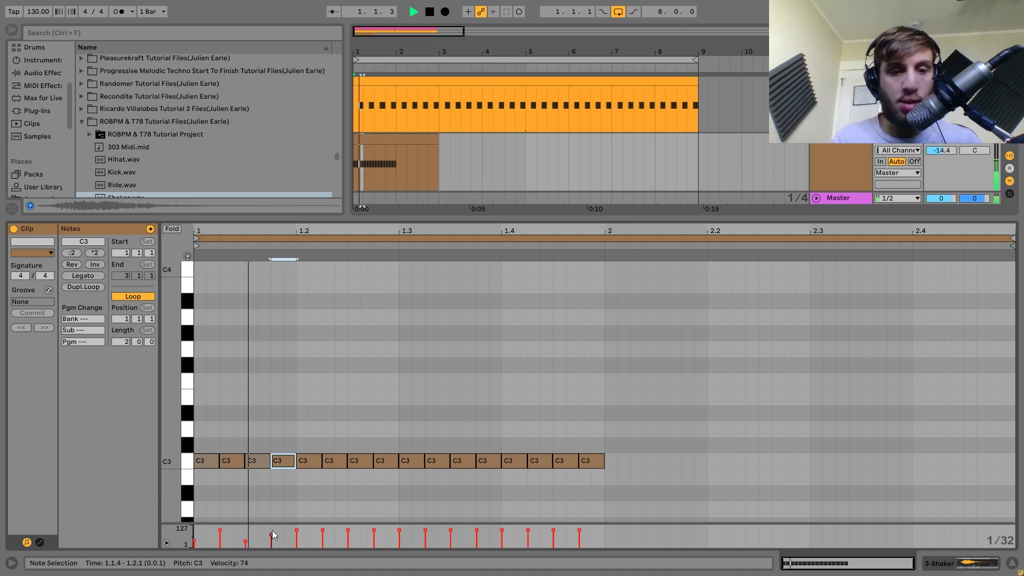
left_click_drag(284, 444, 189, 485)
key("ctrl+d")
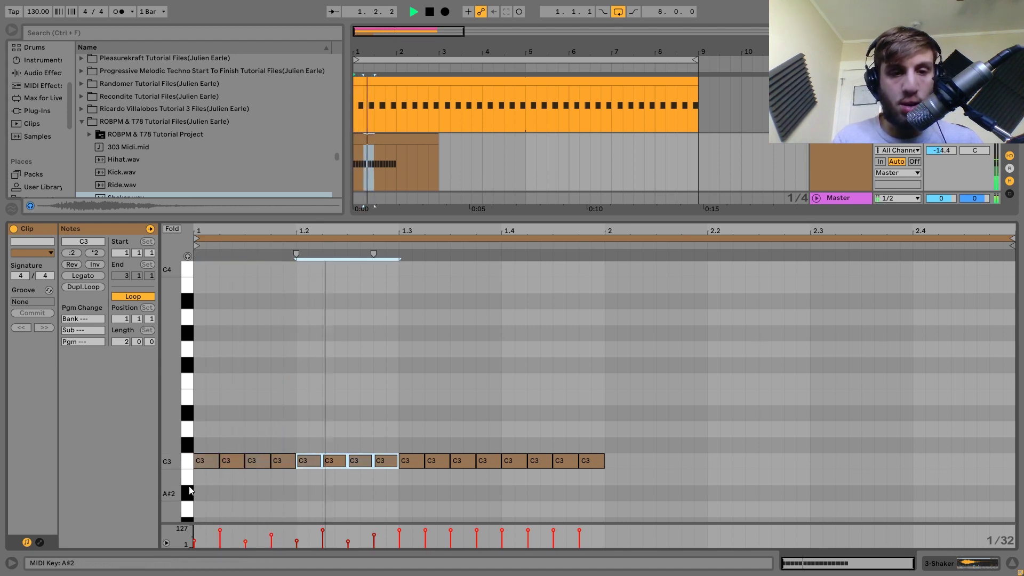
Step: Shift the duplicated four-note group earlier so it starts at 1.1.4, and play the result
key("space")
key("Right")
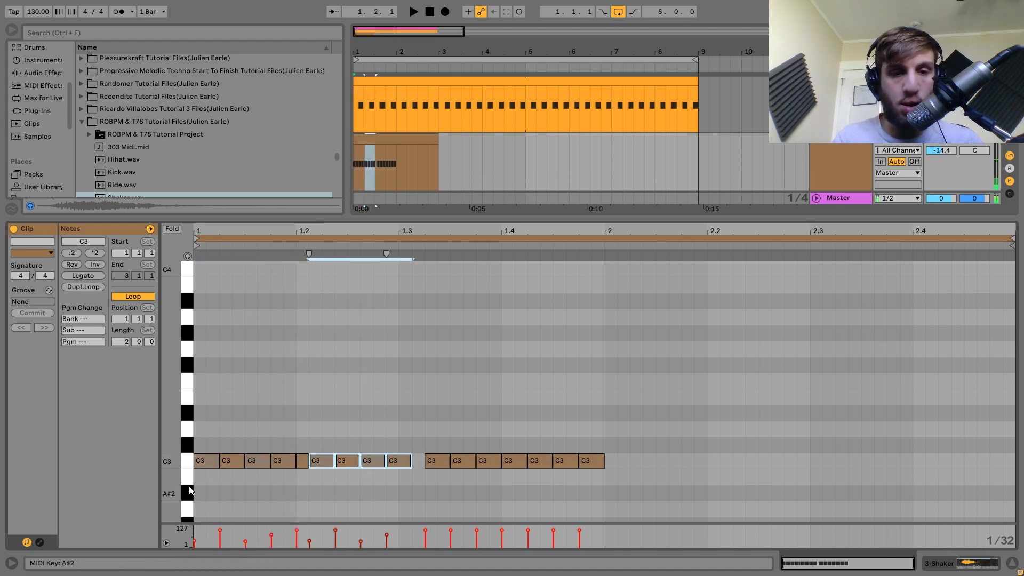
key("Left")
key("Left")
key("Left")
key("space")
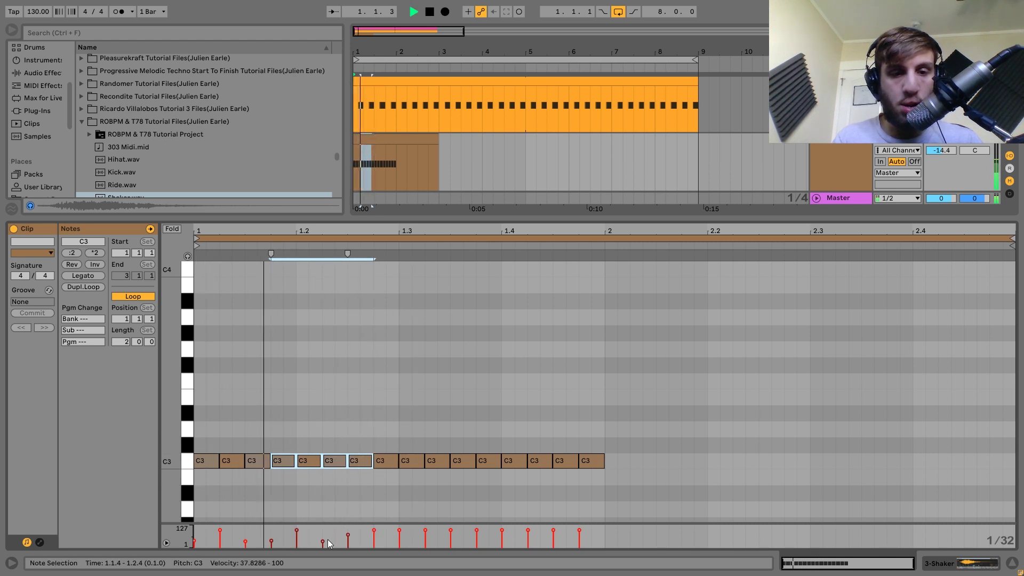
Step: Raise the velocity of the shaker note at 1.2.2 to about 89 and play the pattern
key("space")
left_click(326, 504)
left_click(323, 540)
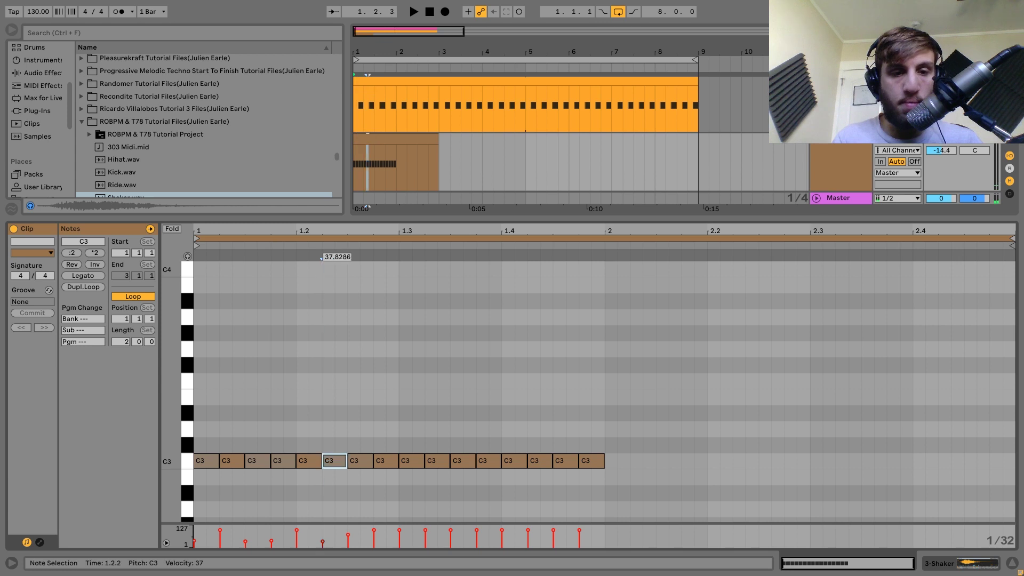
left_click_drag(322, 541, 322, 536)
key("space")
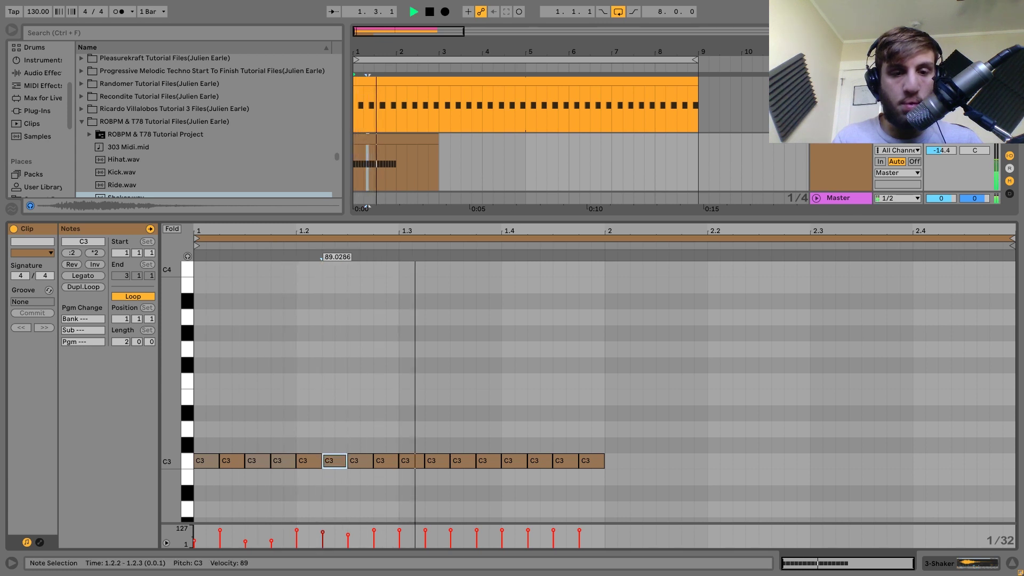
Step: Duplicate the first two beats' notes across the rest of the two-bar clip and extend the shaker clip to bar 9
key("space")
left_click_drag(375, 449, 189, 523)
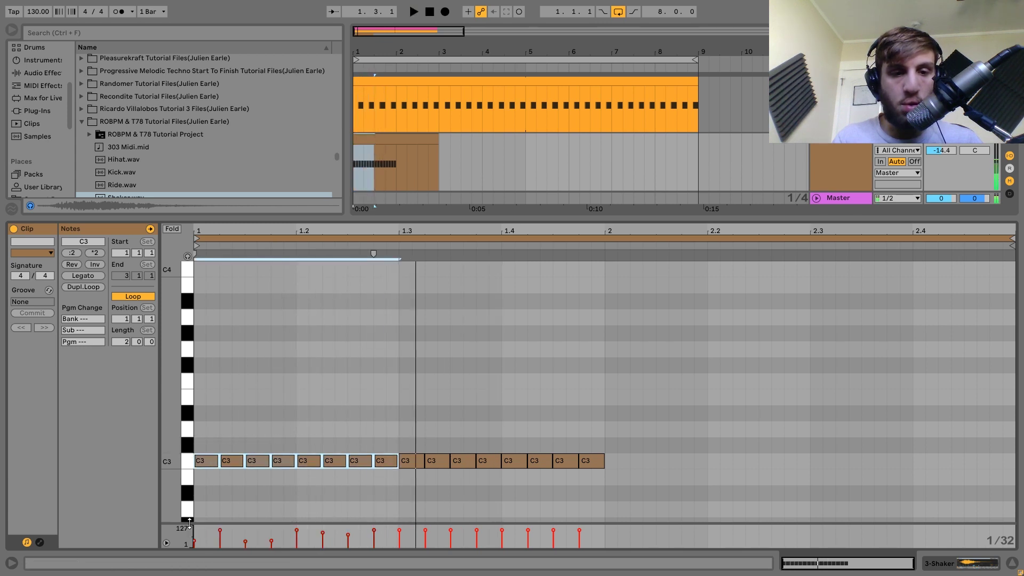
key("space")
key("ctrl+d")
key("ctrl+d")
key("ctrl+d")
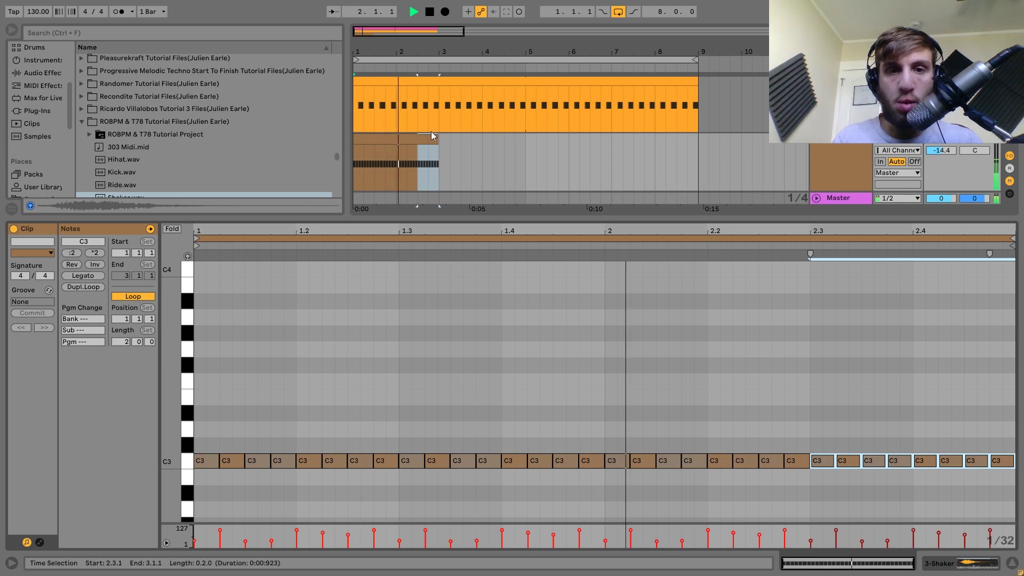
left_click_drag(432, 136, 698, 137)
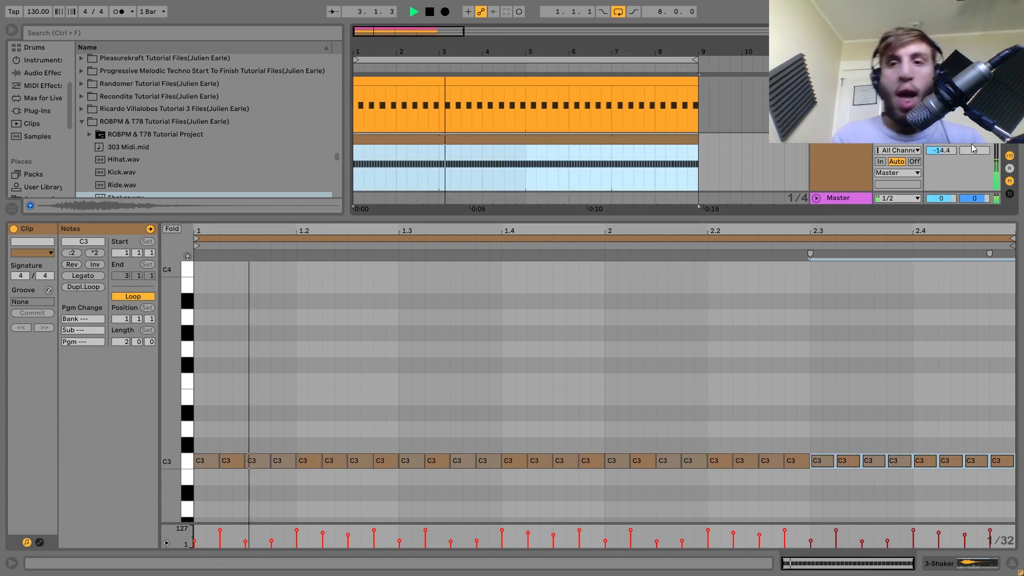
Step: Compare the hihat and shaker devices, reopen the shaker clip's notes and listen to the pattern within the loop
left_click(853, 149)
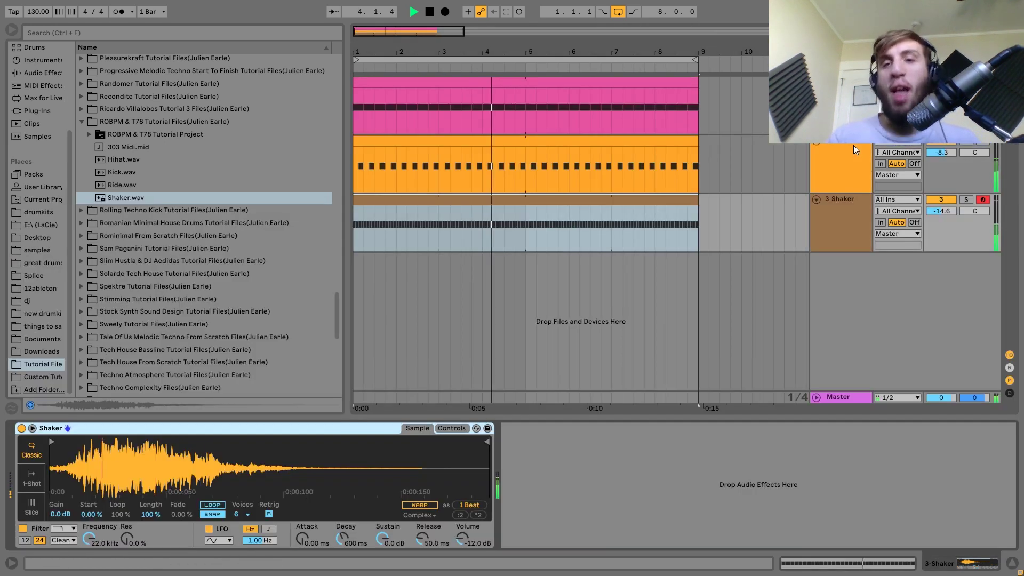
left_click(853, 145)
key("space")
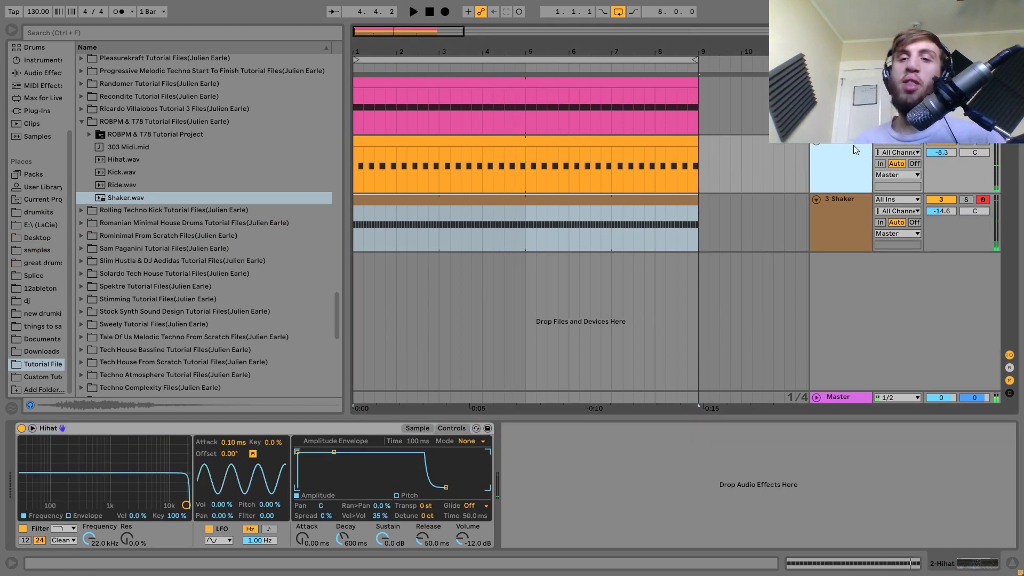
left_click(843, 216)
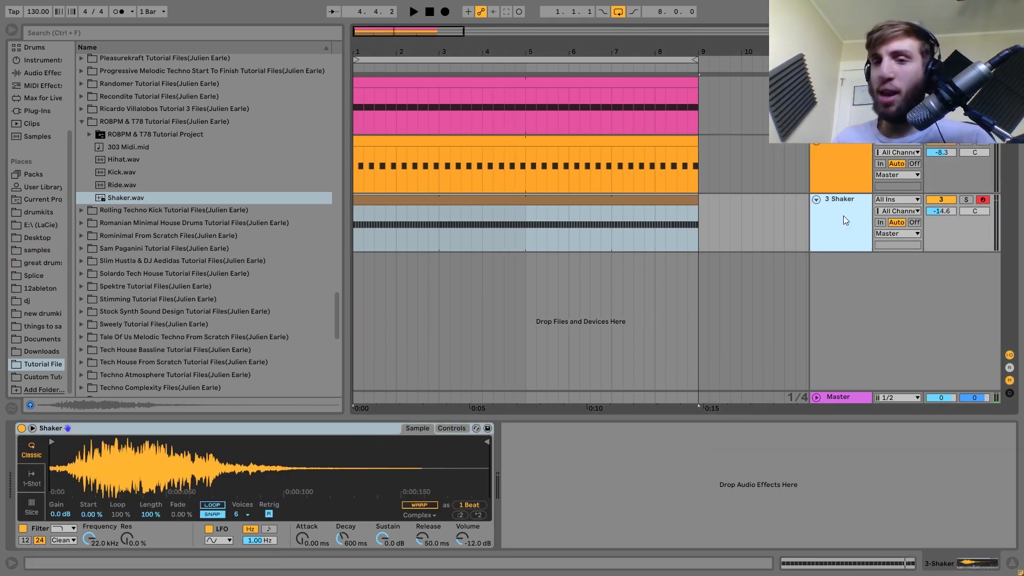
left_click(613, 201)
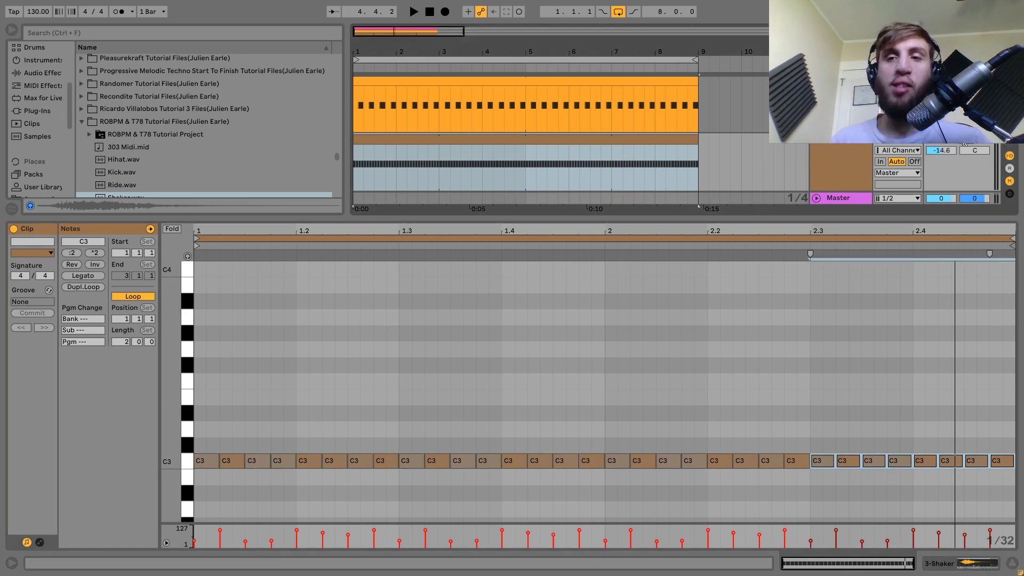
left_click(606, 140)
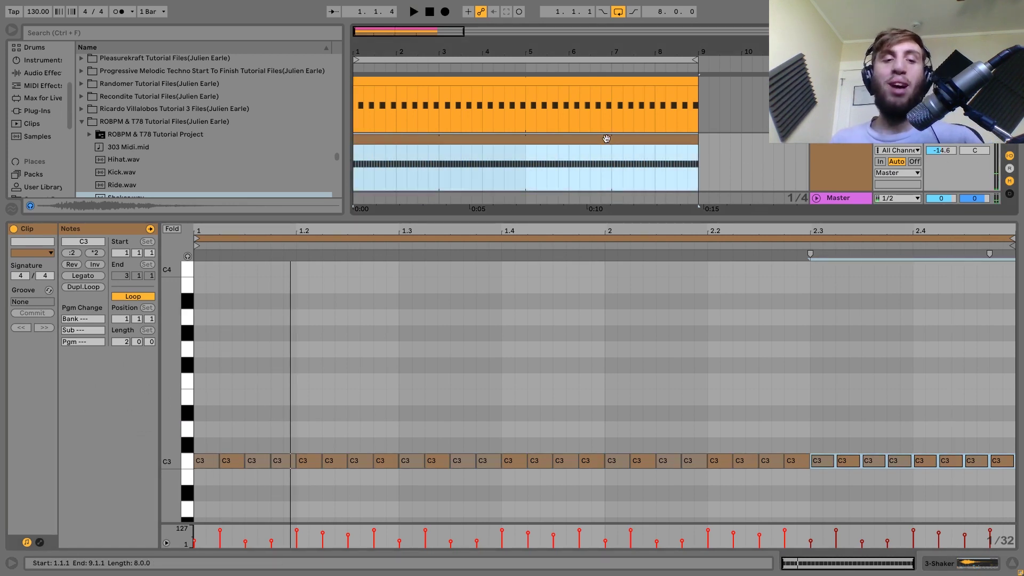
key("space")
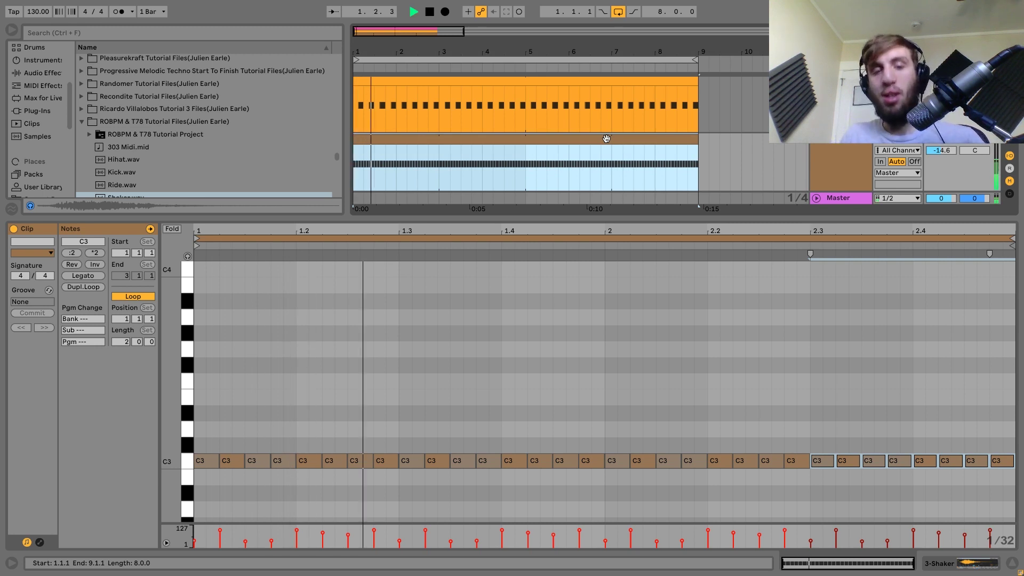
key("space")
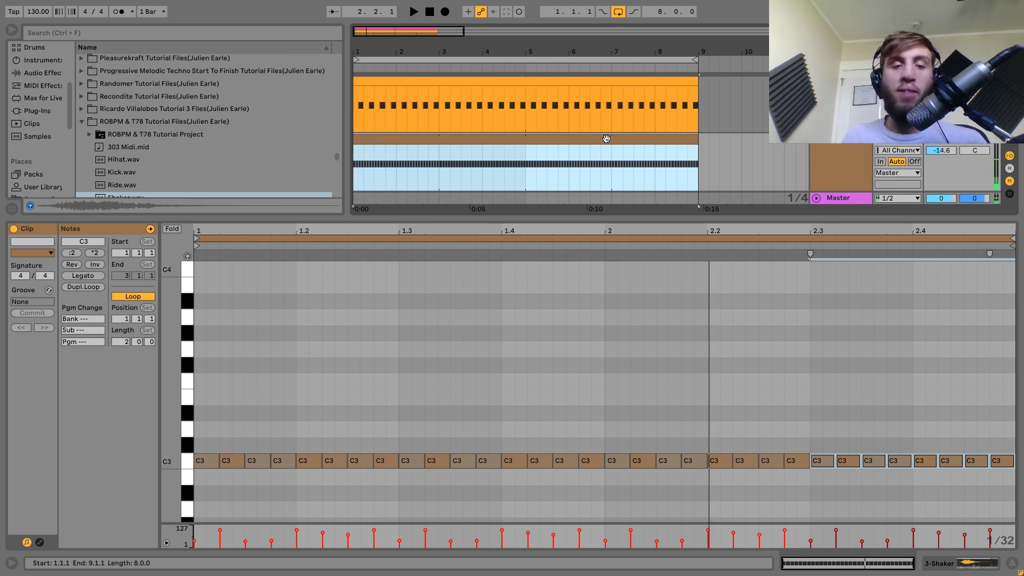
key("space")
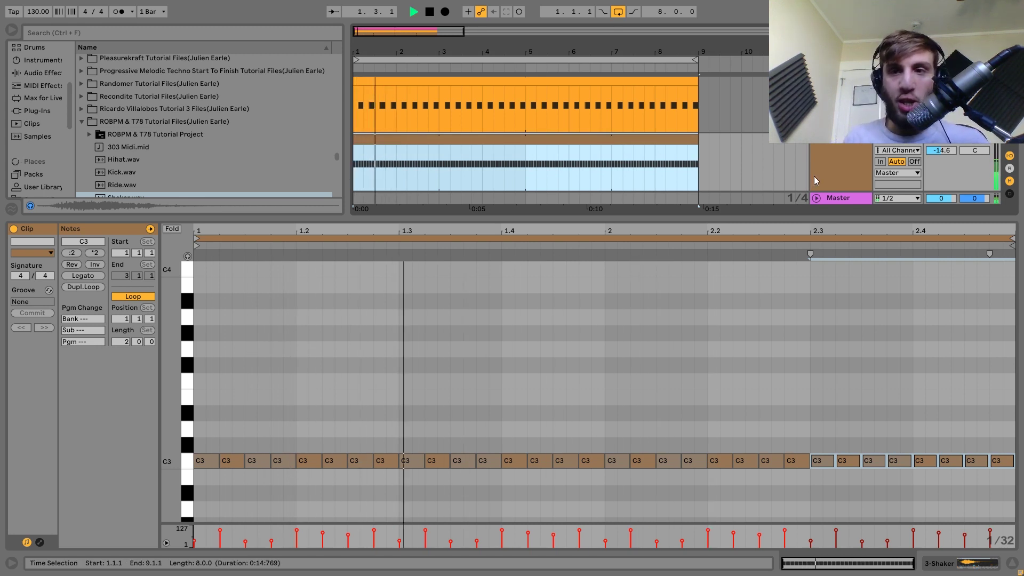
Step: Show the shaker's sampler, check the track in solo and turn its solo off again
left_click(831, 171)
key("space")
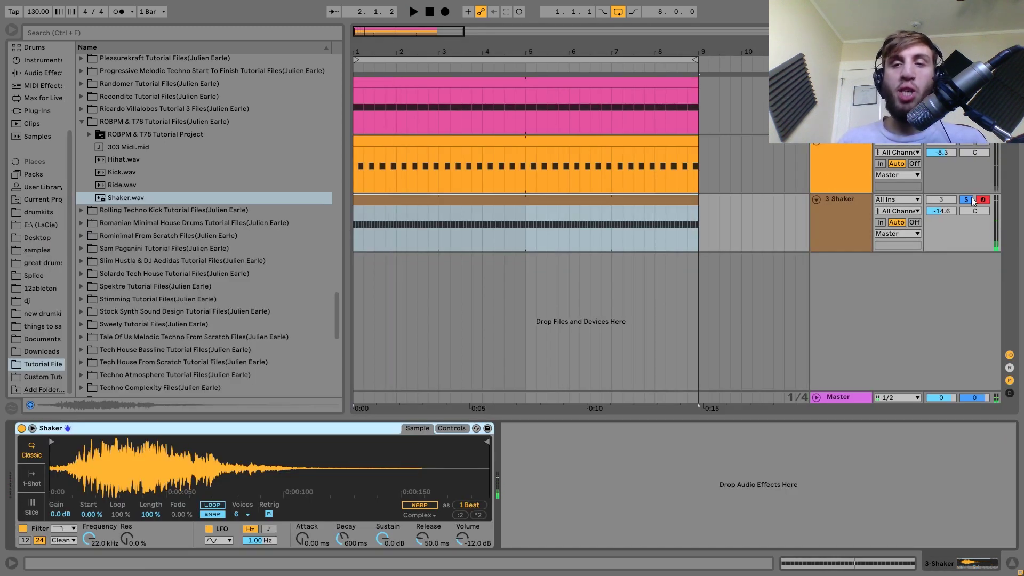
left_click(971, 199)
Step: Set the shaker track's volume to -15.0 dB while listening to it with the kick and hihat
key("space")
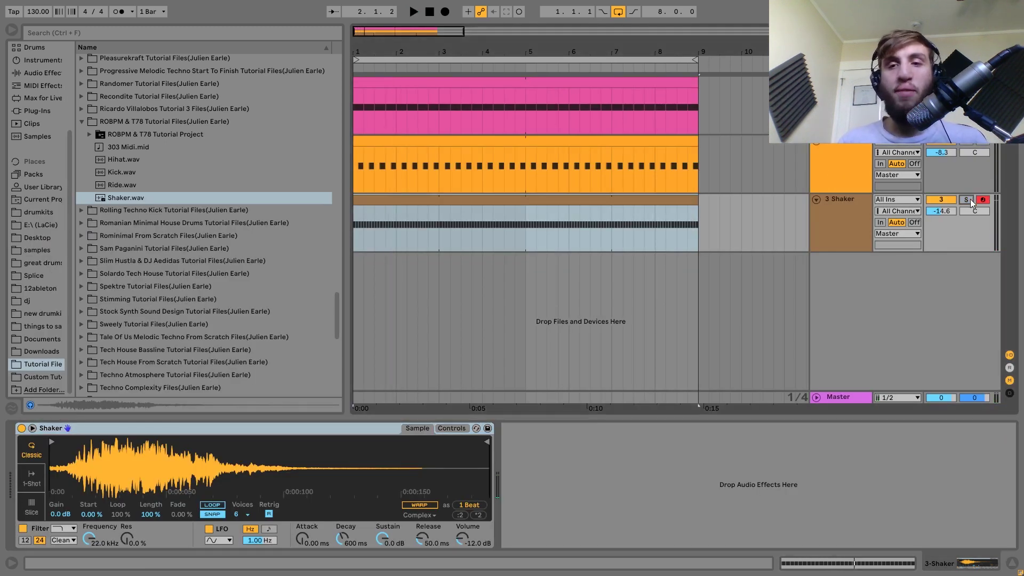
left_click(860, 211)
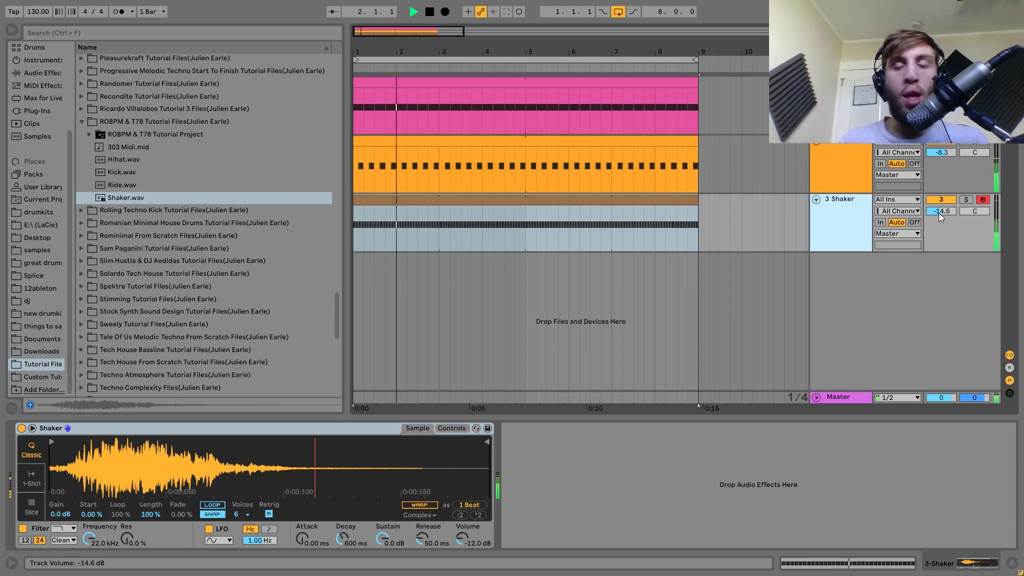
left_click_drag(957, 211, 945, 213)
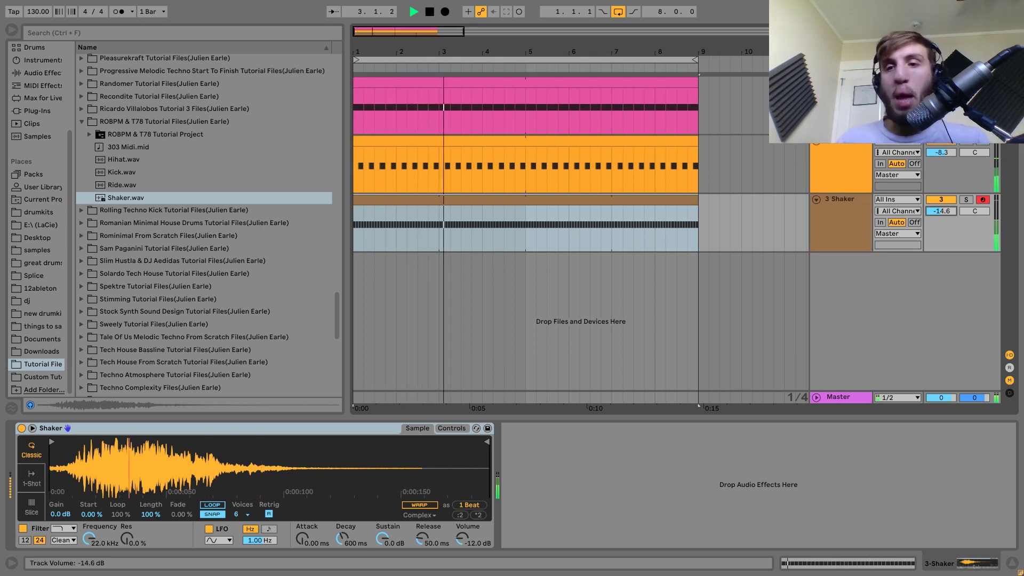
key("space")
key("space")
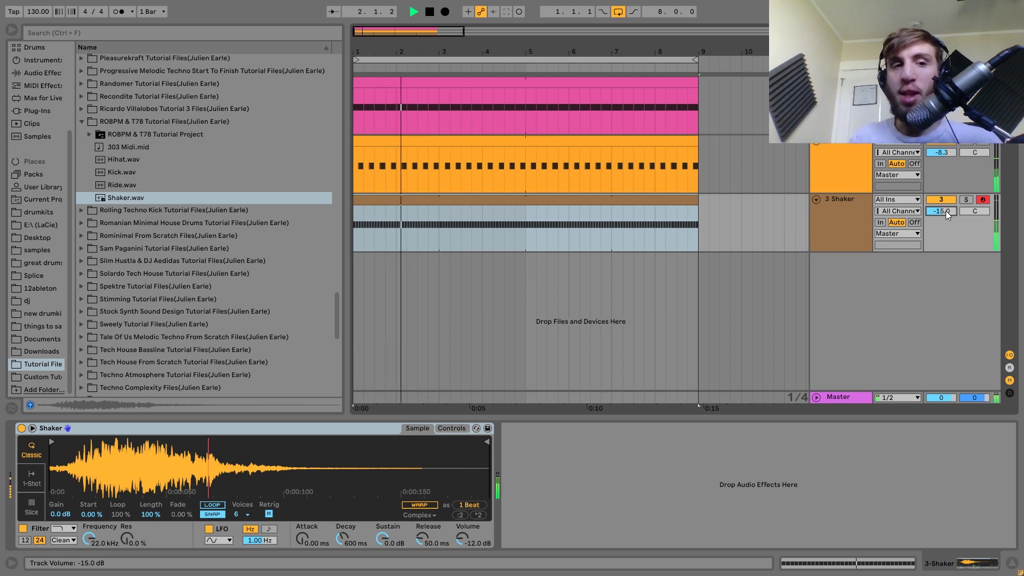
key("space")
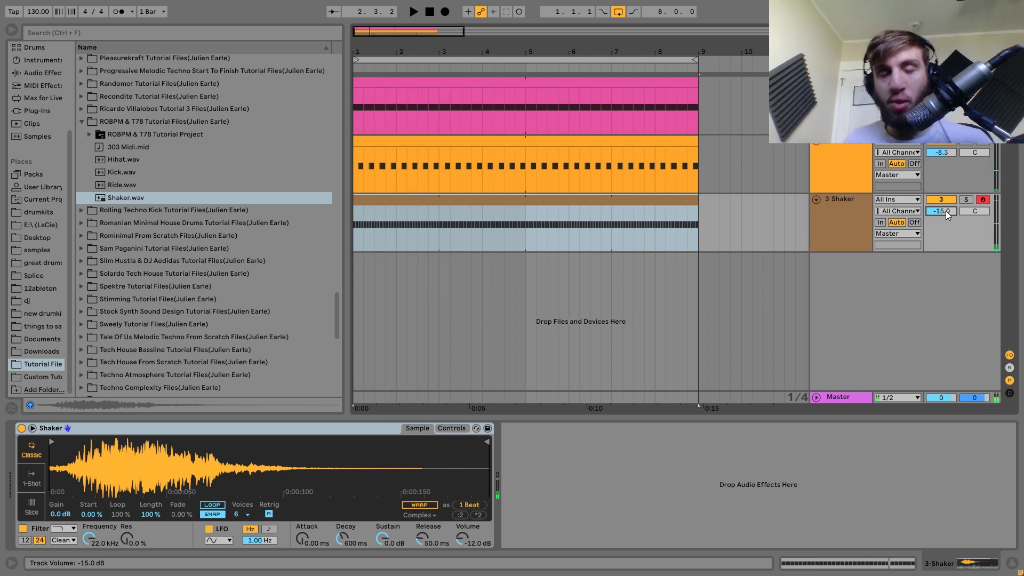
Step: Play the loop from the start several times to judge how the shaker sits with the kick and hihat
key("space")
left_click(848, 207)
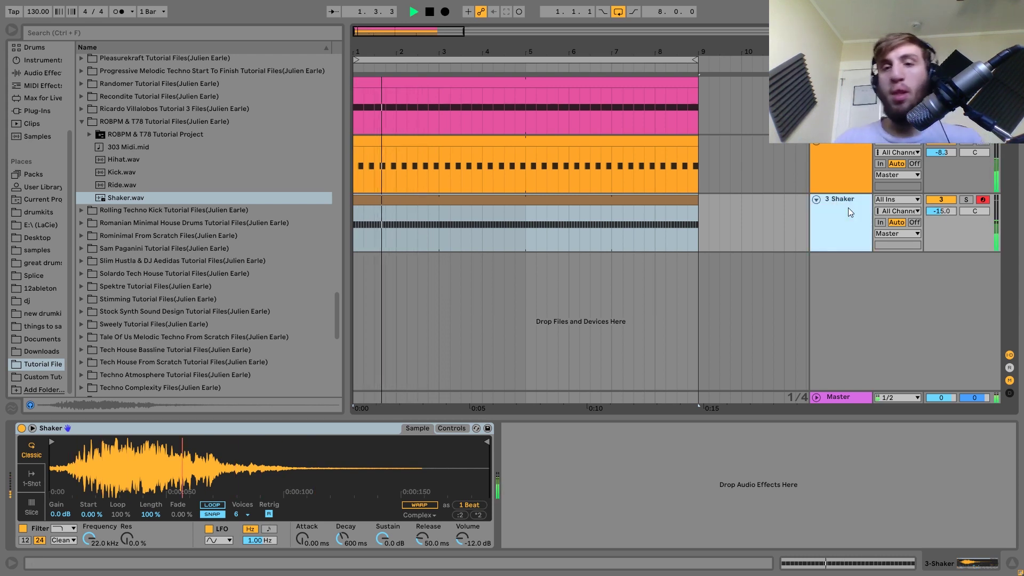
key("space")
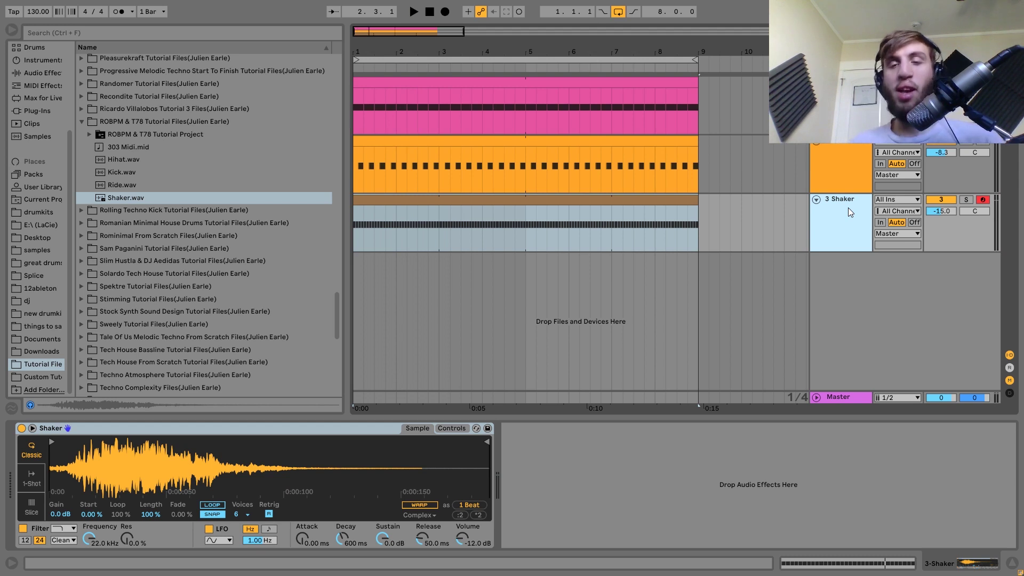
key("space")
key("space")
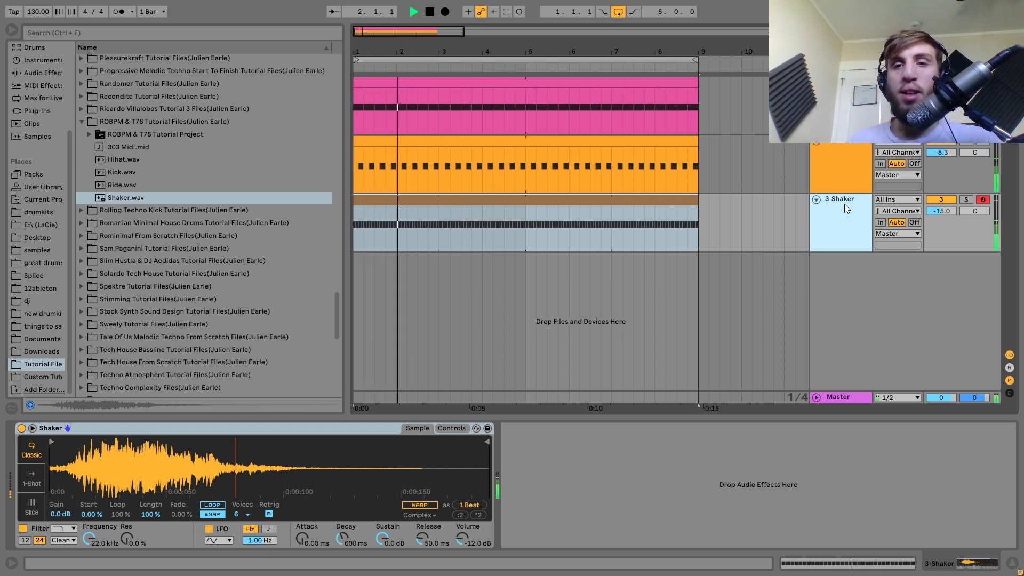
key("space")
key("Up")
key("Up")
Step: Group the hihat and shaker tracks together and play the loop
left_click(860, 227)
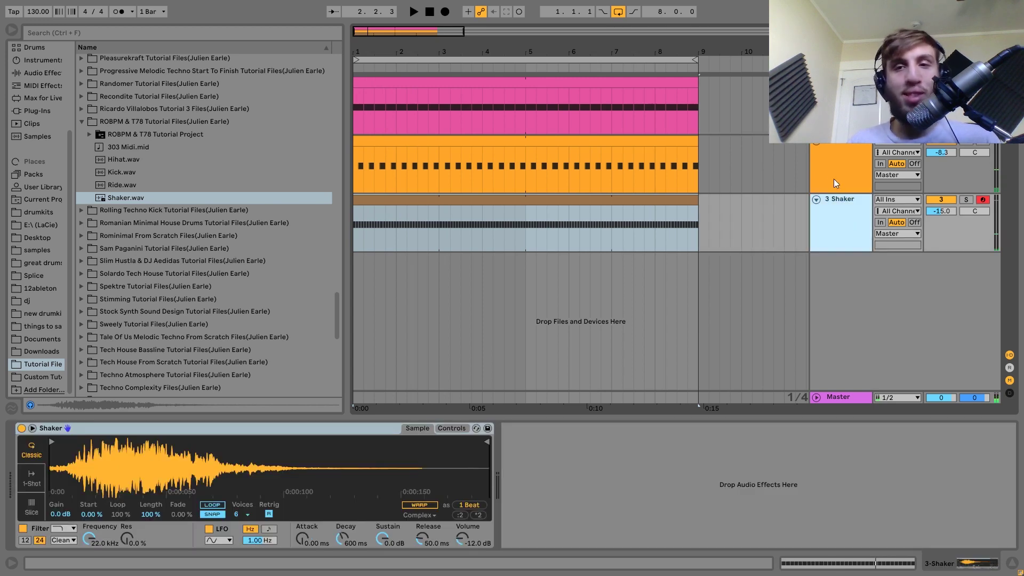
left_click(833, 178, "shift")
key("space")
key("ctrl+g")
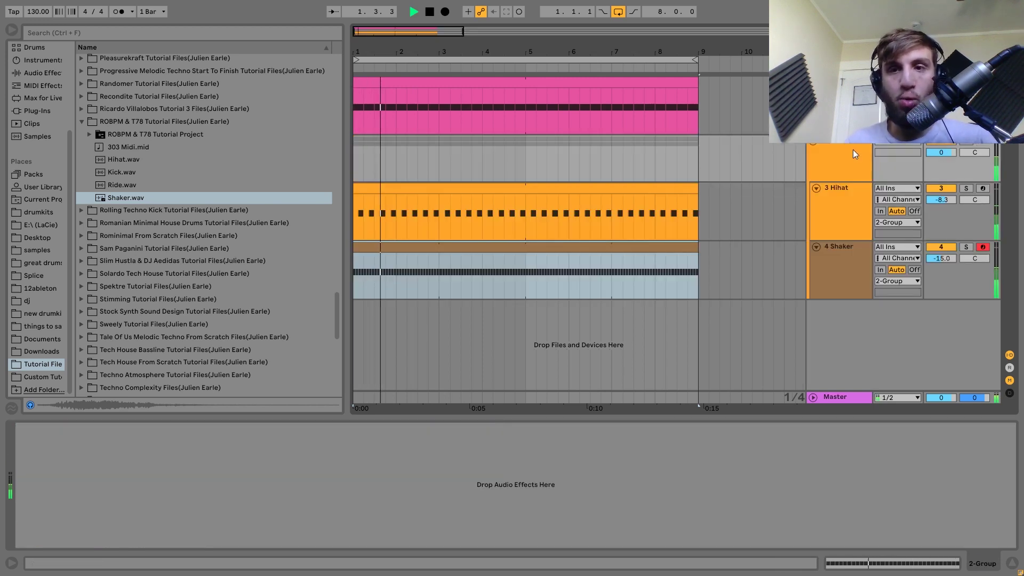
Step: Stop playback and add a Drum Buss audio effect to the new hihat and shaker group
left_click(42, 73)
key("space")
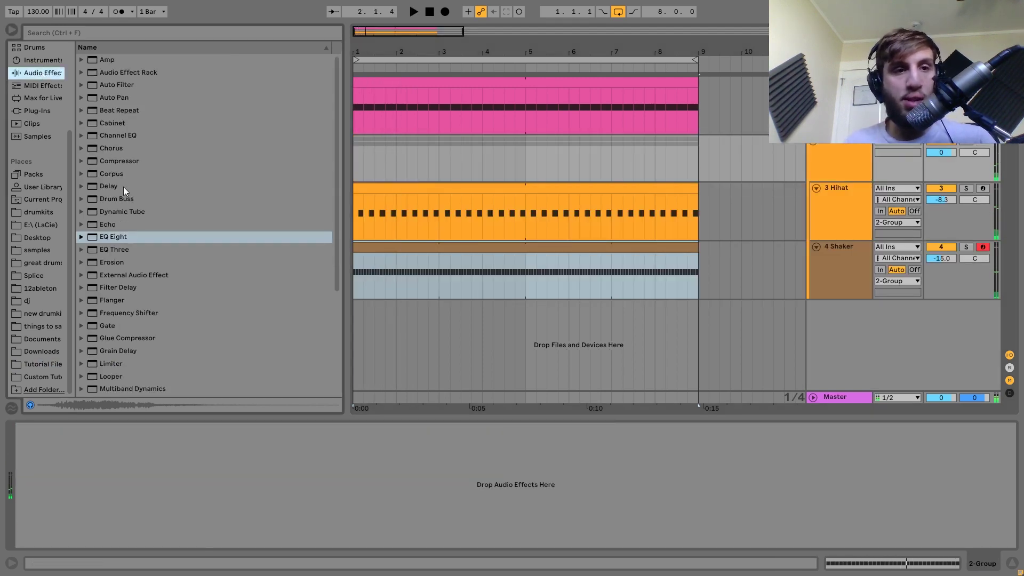
left_click_drag(117, 199, 85, 481)
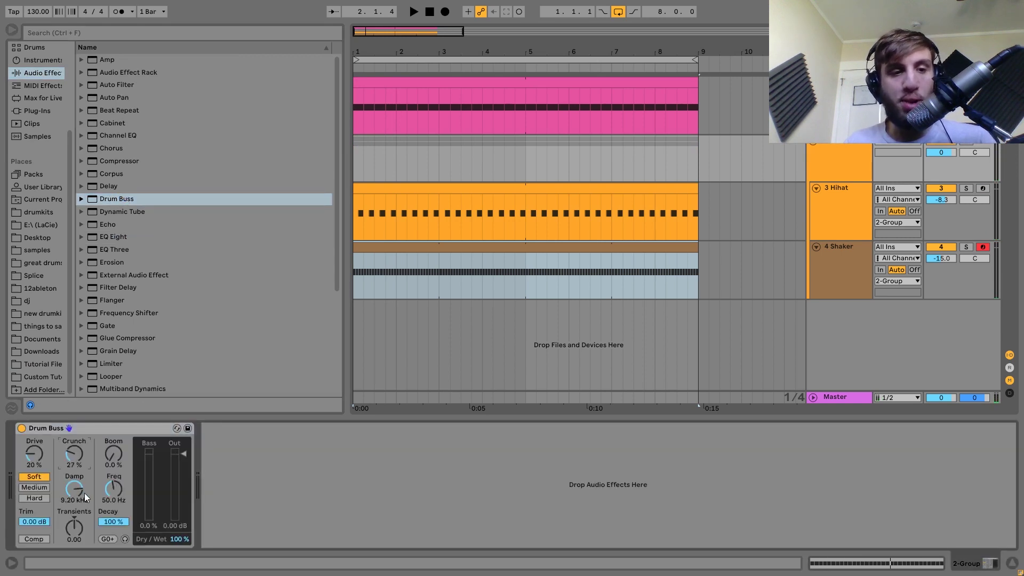
Step: Set the Drum Buss to Medium with Damp at 20.0 kHz, and lower the group's volume to -6.7 dB during playback
key("space")
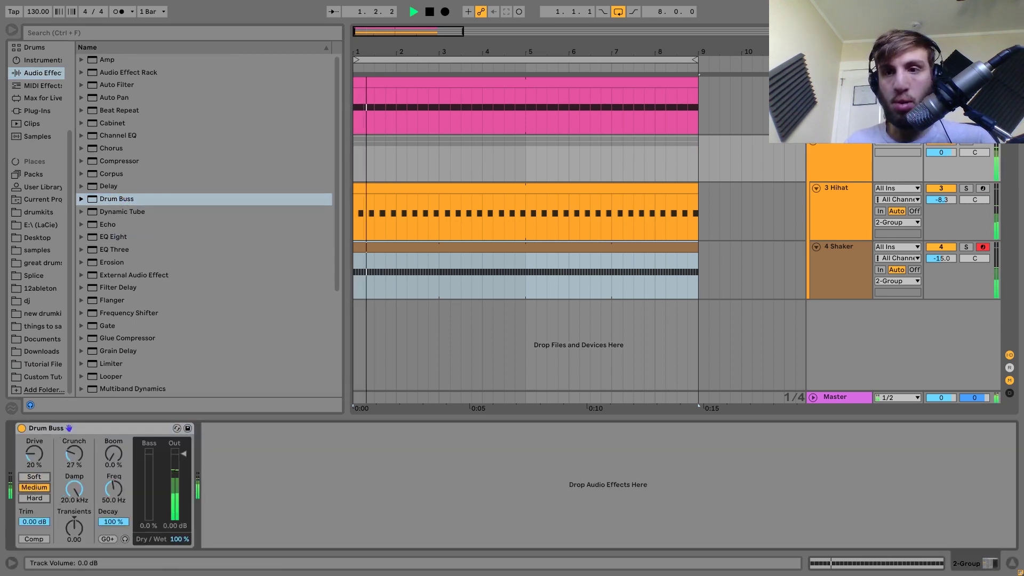
left_click_drag(941, 152, 941, 166)
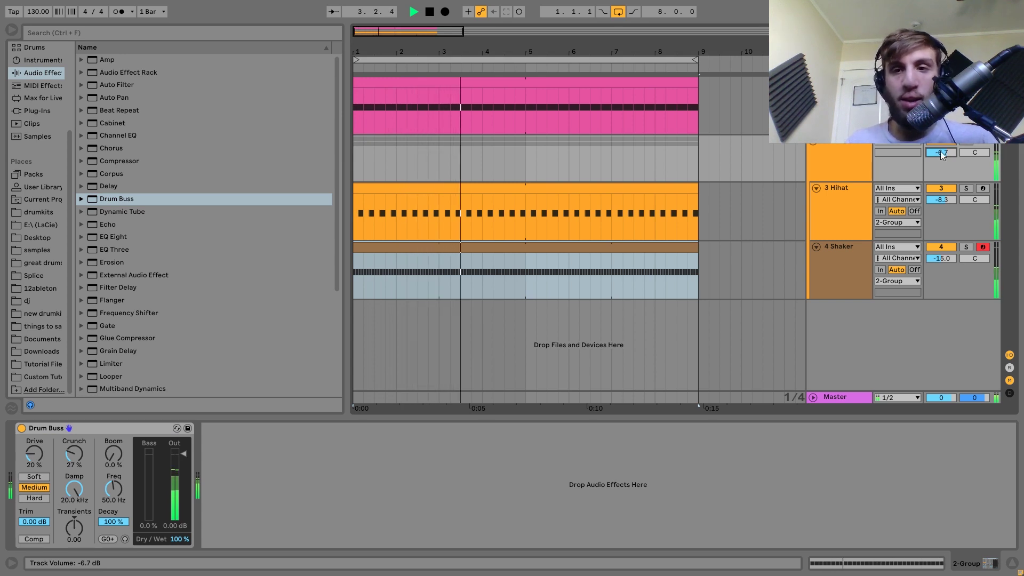
key("space")
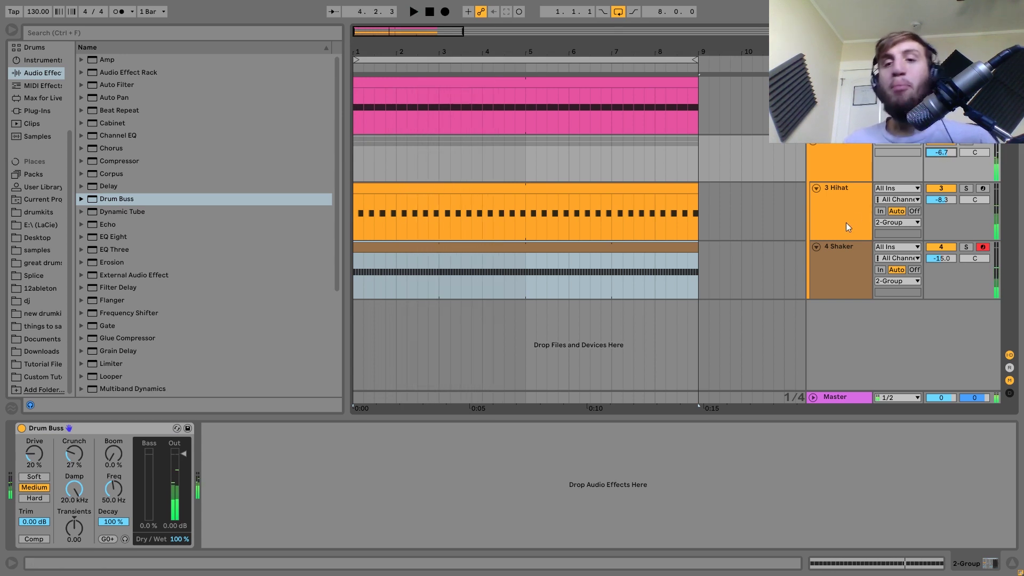
Step: Insert a new MIDI track directly below the hihat track
left_click(845, 223)
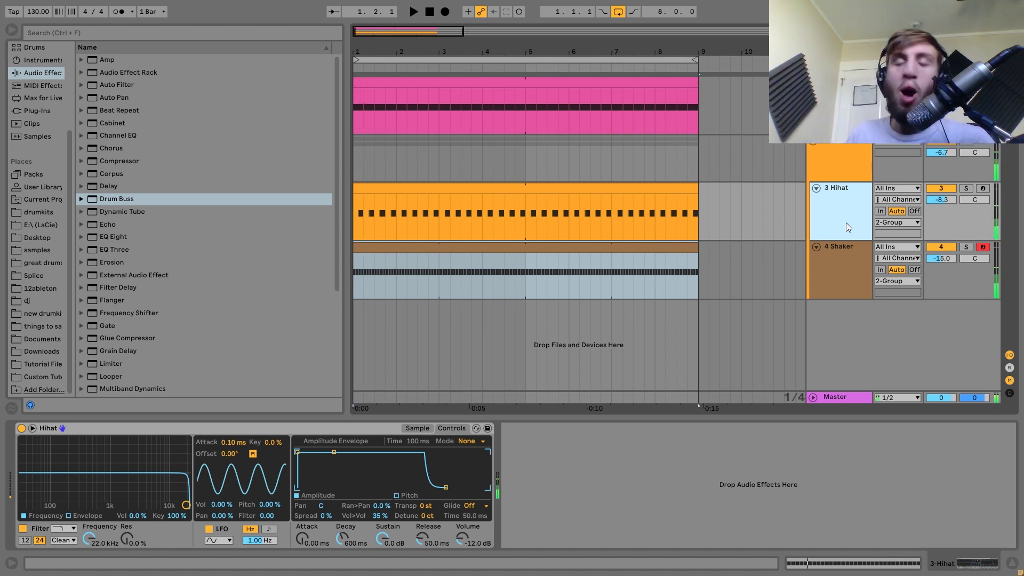
key("space")
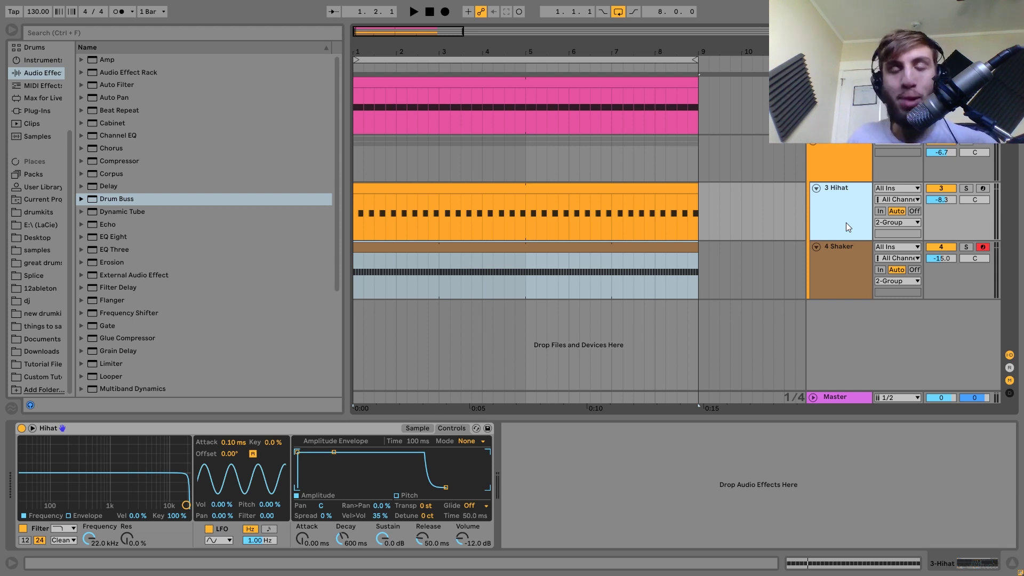
key("ctrl+shift+t")
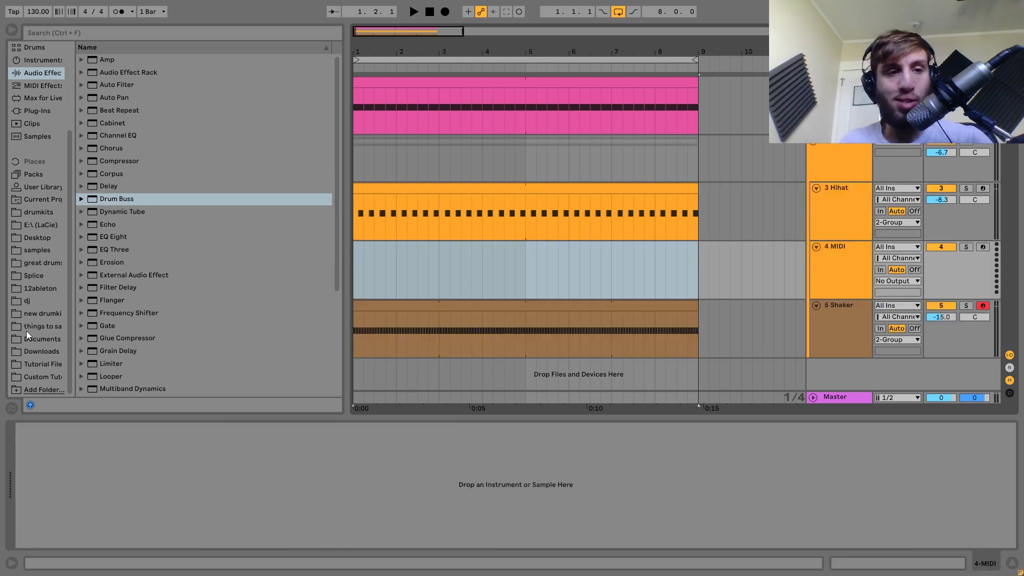
Step: Load Hihat 1.wav from the Randomer Tutorial Files folder onto the new MIDI track
left_click(47, 364)
scroll(193, 173, "down", 3)
scroll(193, 173, "up", 5)
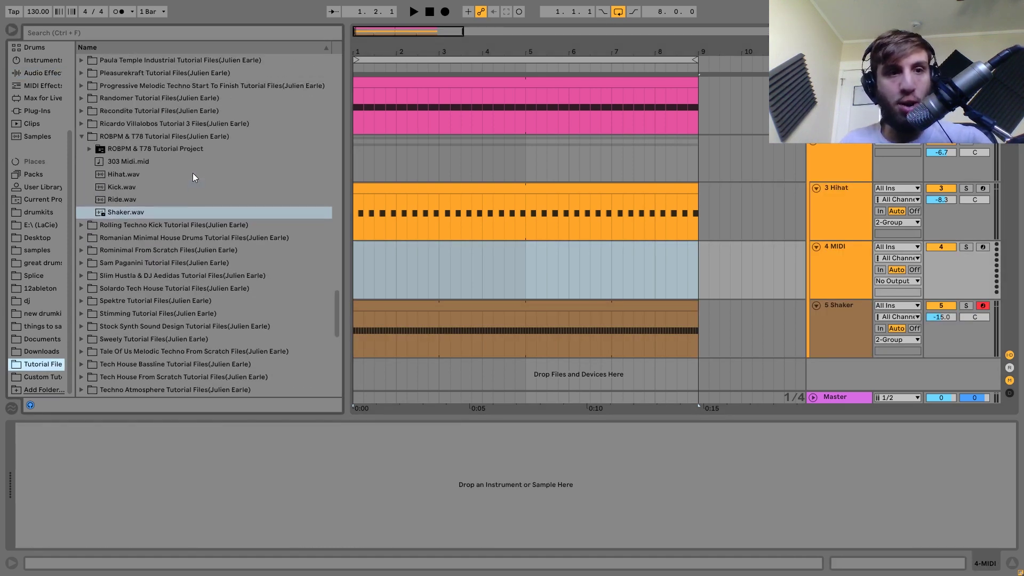
left_click(81, 132)
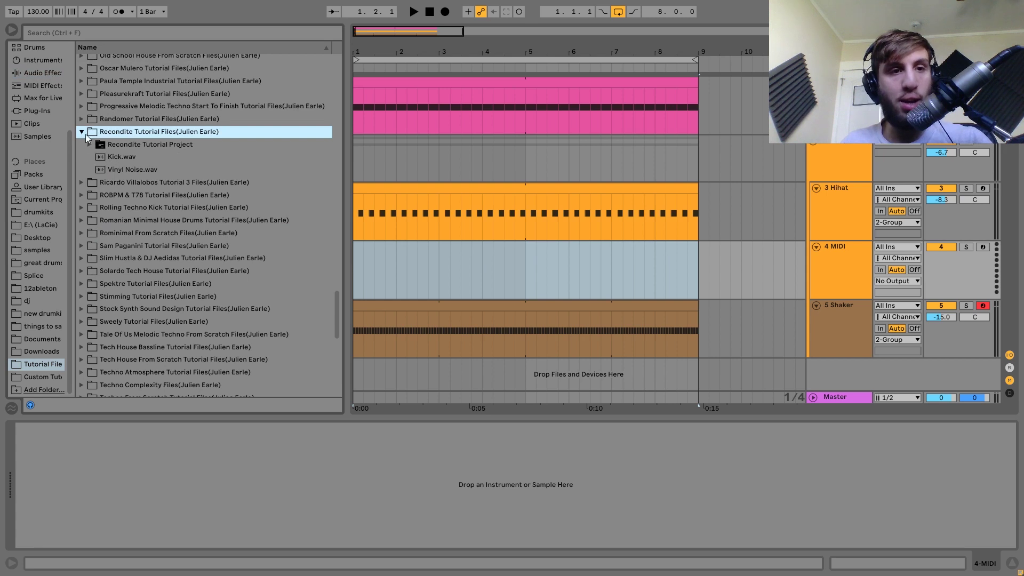
key("Up")
key("Right")
key("Down")
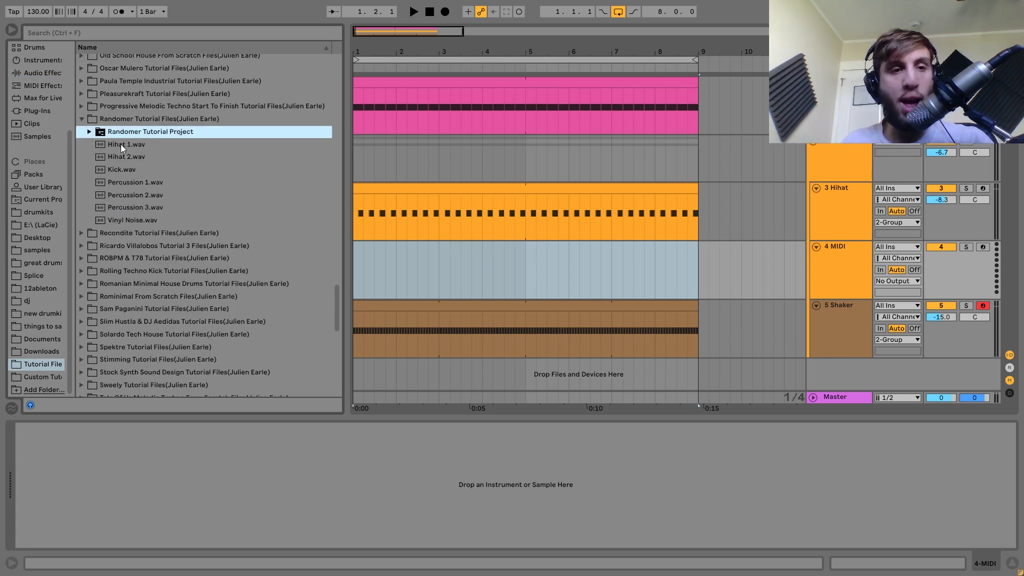
key("Down")
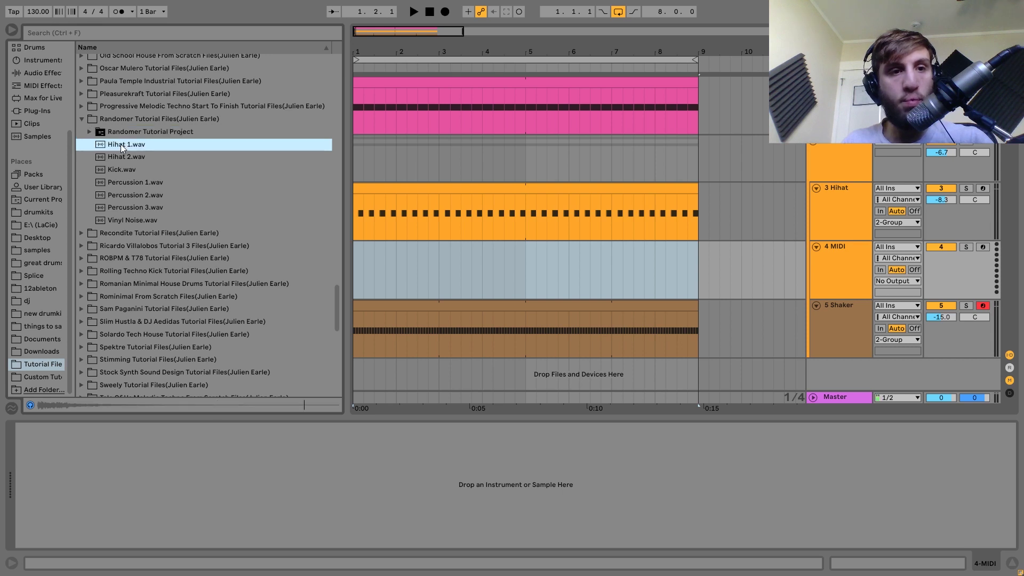
key("Return")
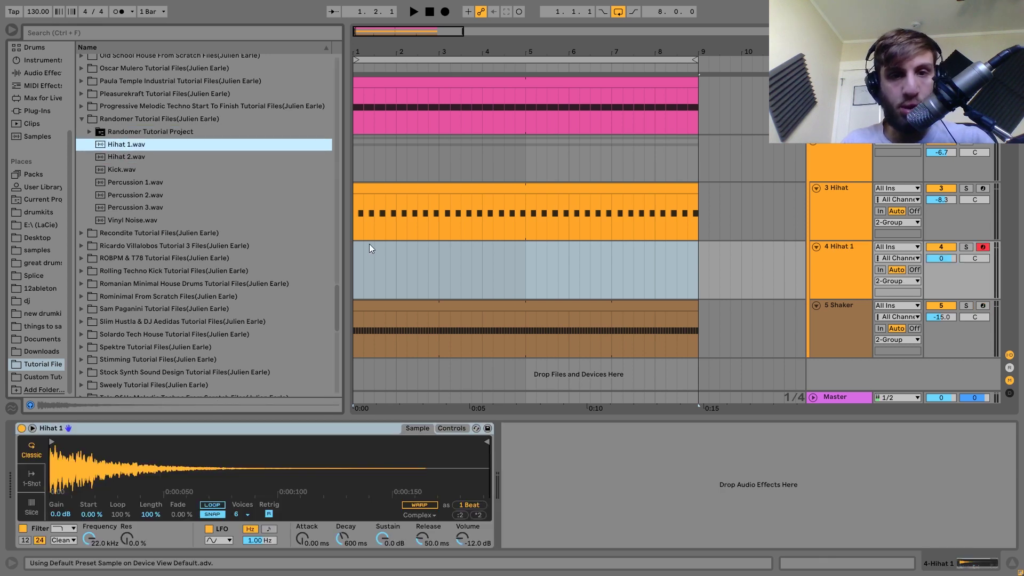
Step: Create a two-bar MIDI clip at the start of the Hihat 1 track with a sixteenth C3 note at 1.2.2, and play it
left_click_drag(439, 273, 345, 274)
key("ctrl+shift+m")
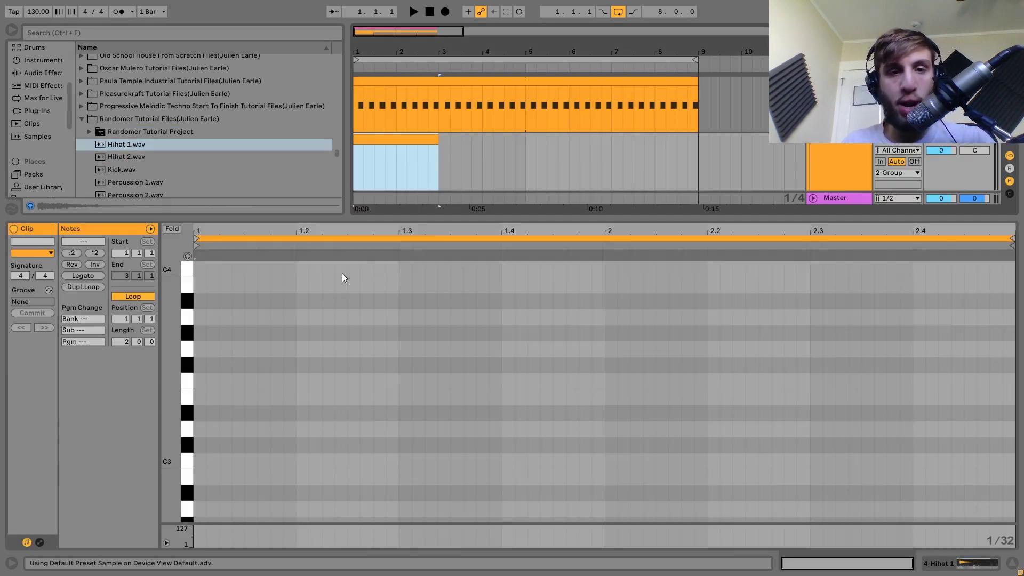
left_click(335, 437)
double_click(330, 430)
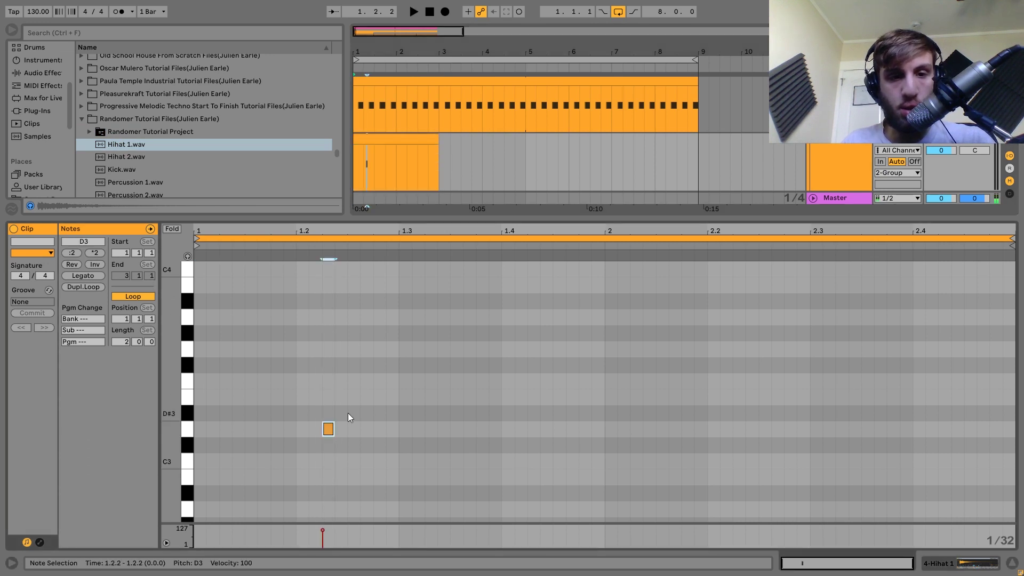
key("Down")
key("Down")
key("space")
Step: Duplicate the first half-bar of the Hihat 1 clip until the pattern fills all eight bars
left_click_drag(395, 163, 373, 173)
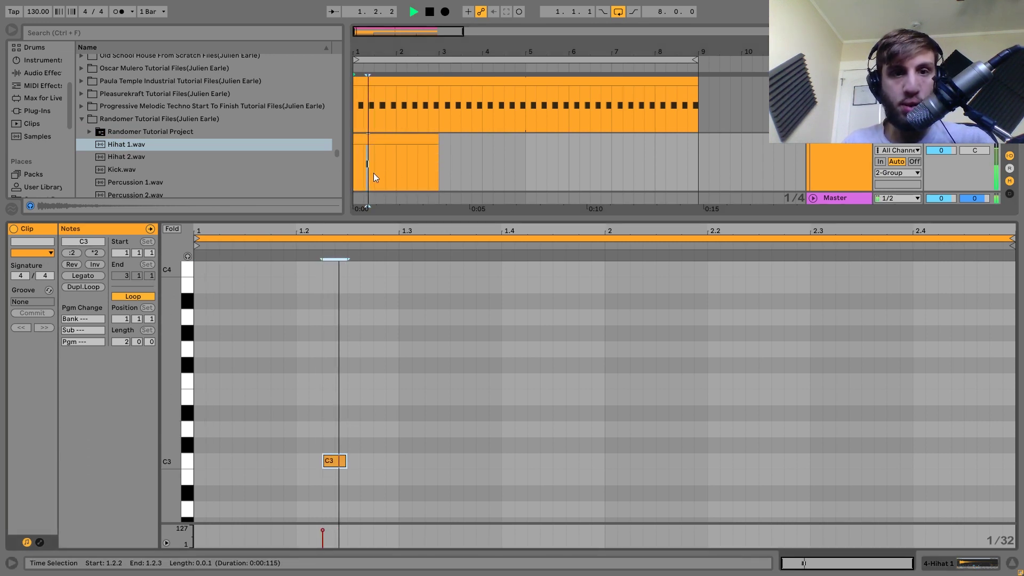
key("ctrl+d")
key("ctrl+d")
key("ctrl+d")
key("ctrl+d")
key("ctrl+d")
key("ctrl+d")
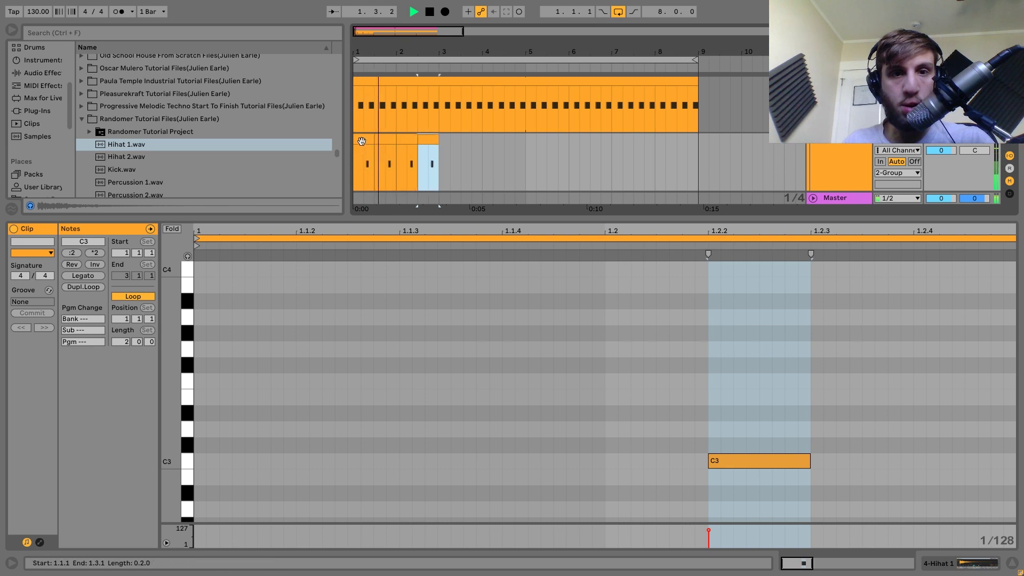
left_click(363, 138, "shift")
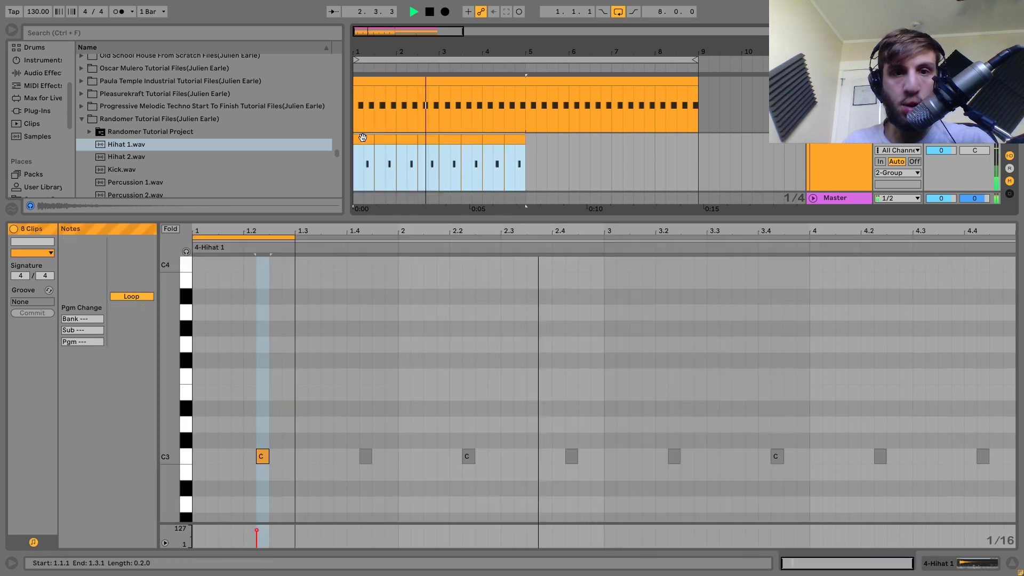
key("ctrl+d")
left_click(363, 138)
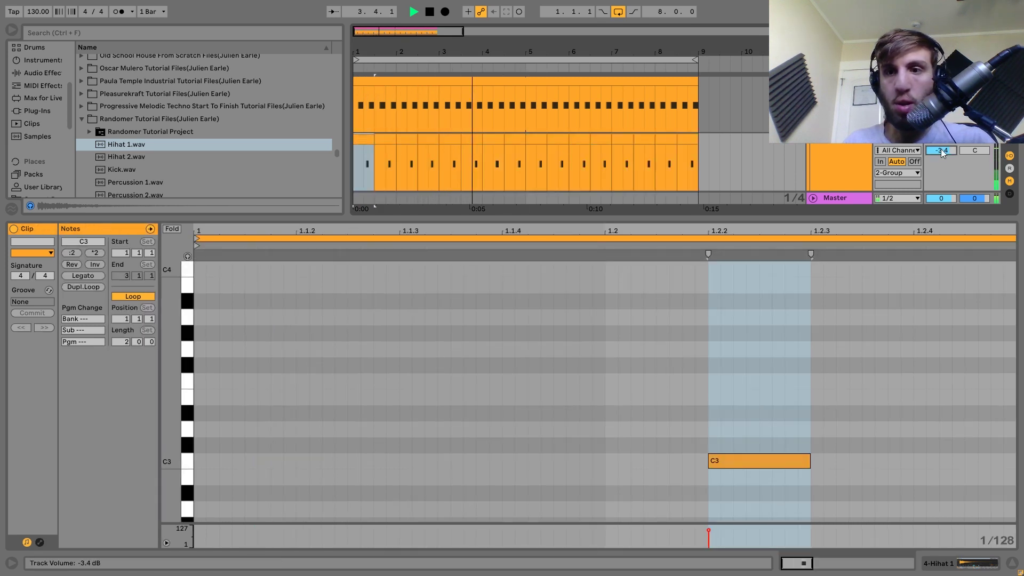
Step: Lower the Hihat 1 track's volume to -5.2 dB while listening to the loop, and stop playback
left_click(838, 149)
left_click_drag(940, 258, 941, 268)
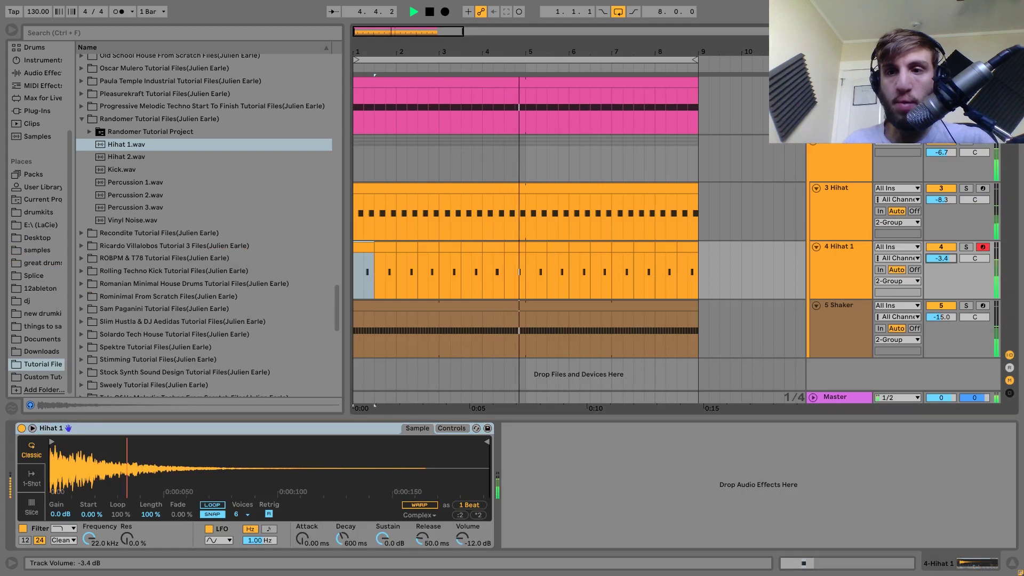
key("space")
Step: Replace the Hihat 1 sample with Hihat.wav from the Progressive Melodic Techno Start To Finish Tutorial Files folder
left_click(79, 104)
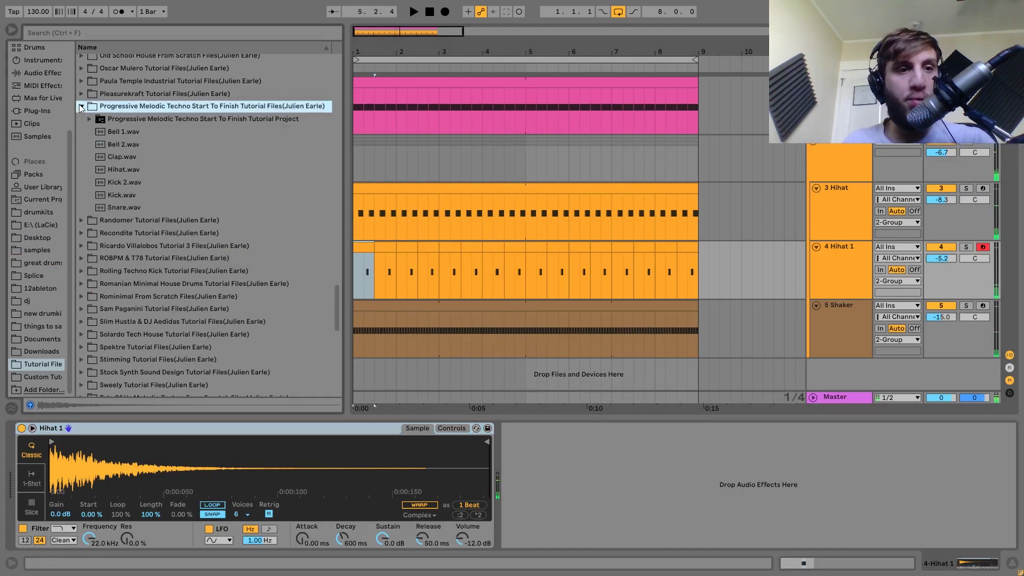
key("Right")
key("Down")
key("Down")
key("Down")
key("Down")
key("Down")
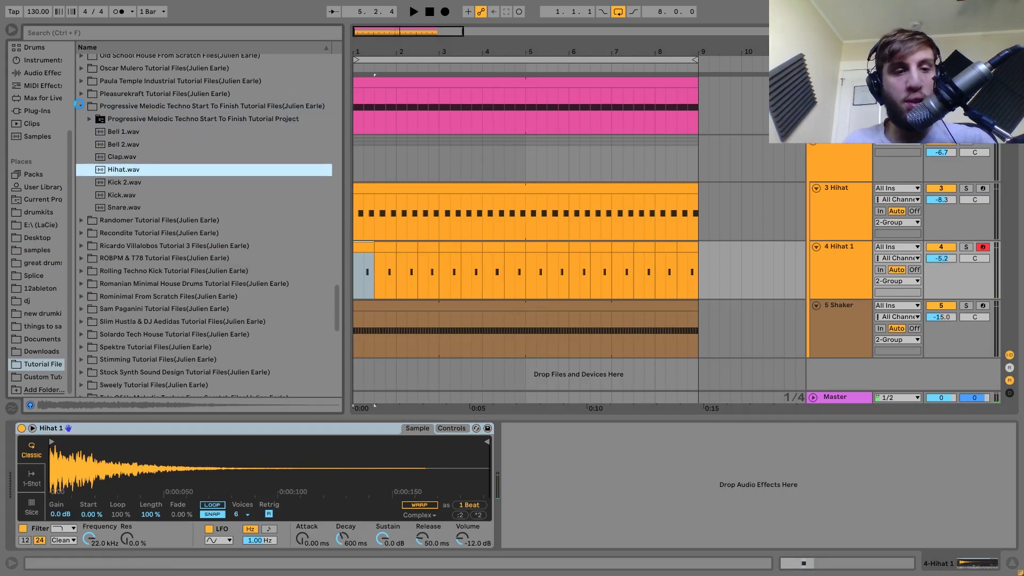
key("Return")
Step: Play the loop and set the second hihat track's volume to -13.2 dB
key("space")
left_click_drag(941, 258, 942, 260)
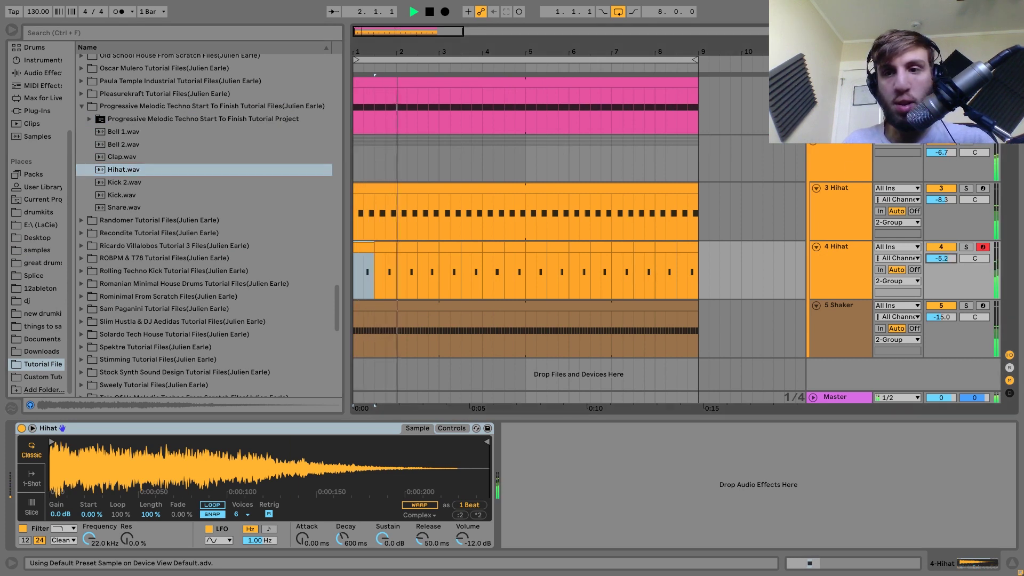
left_click(836, 257)
left_click(933, 259)
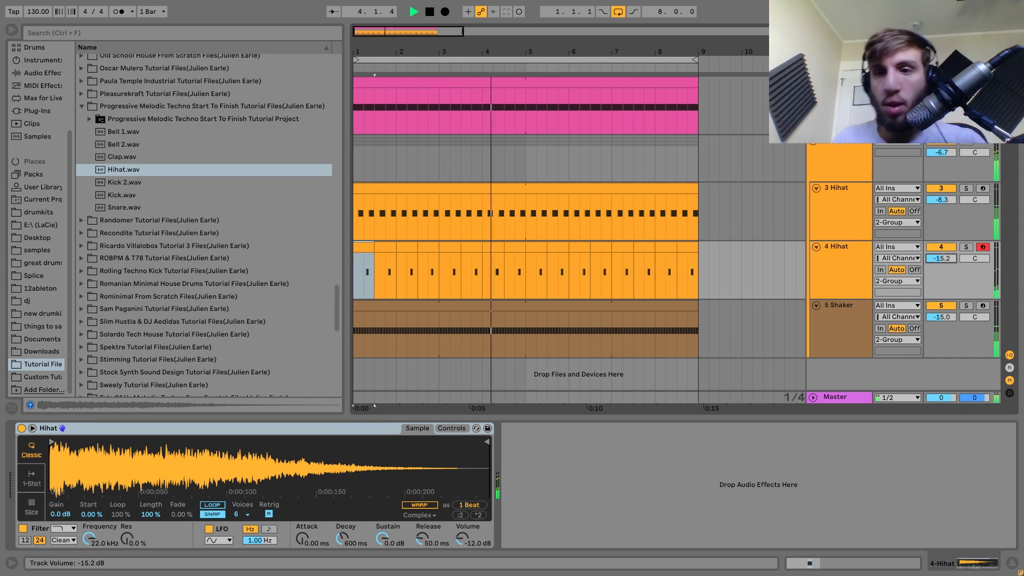
left_click_drag(931, 259, 931, 256)
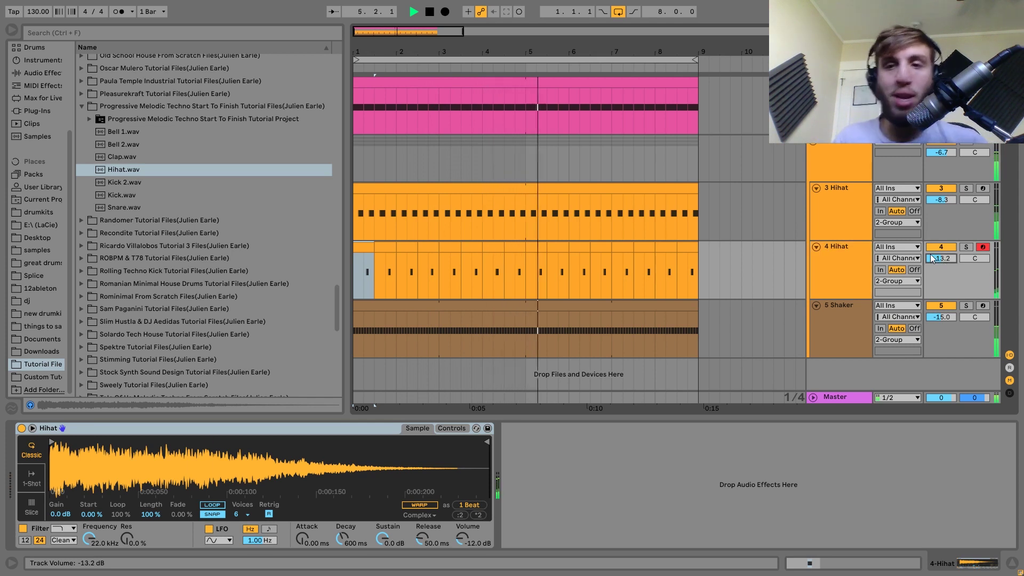
Step: Insert a new MIDI track below the second hihat, stop playback and load an empty Drum Rack onto it
left_click(828, 258)
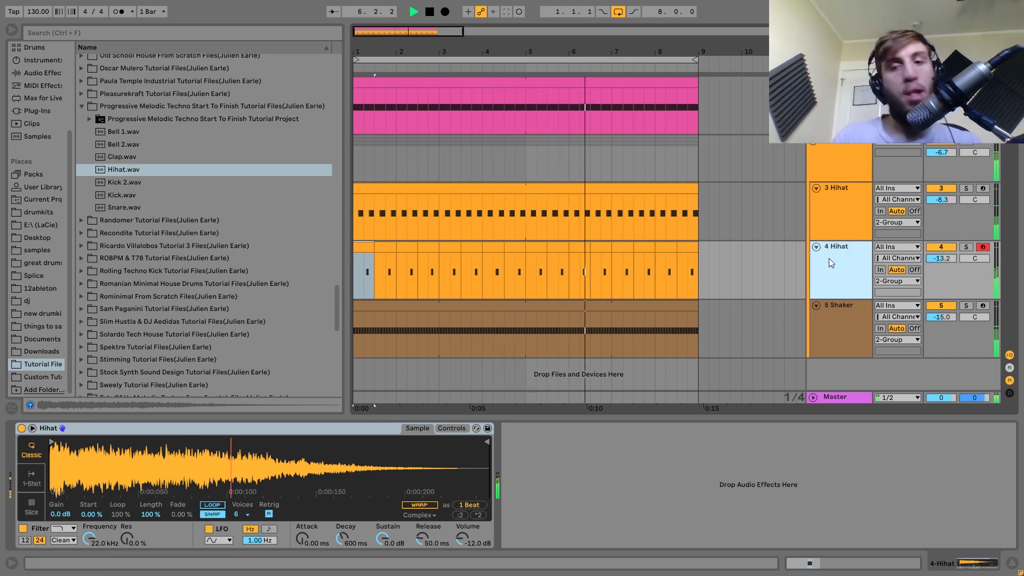
key("ctrl+shift+t")
scroll(246, 258, "down", 15)
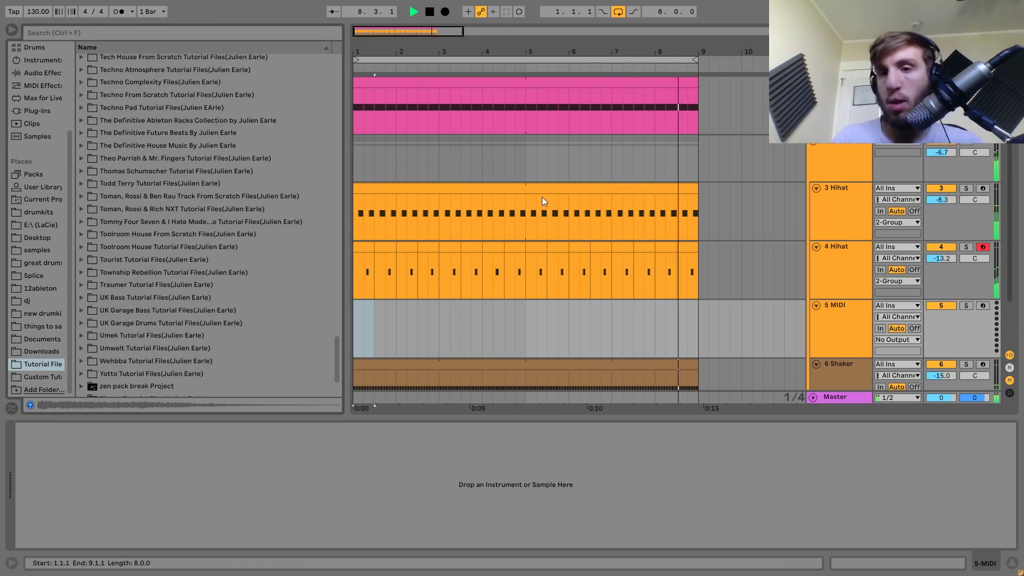
key("space")
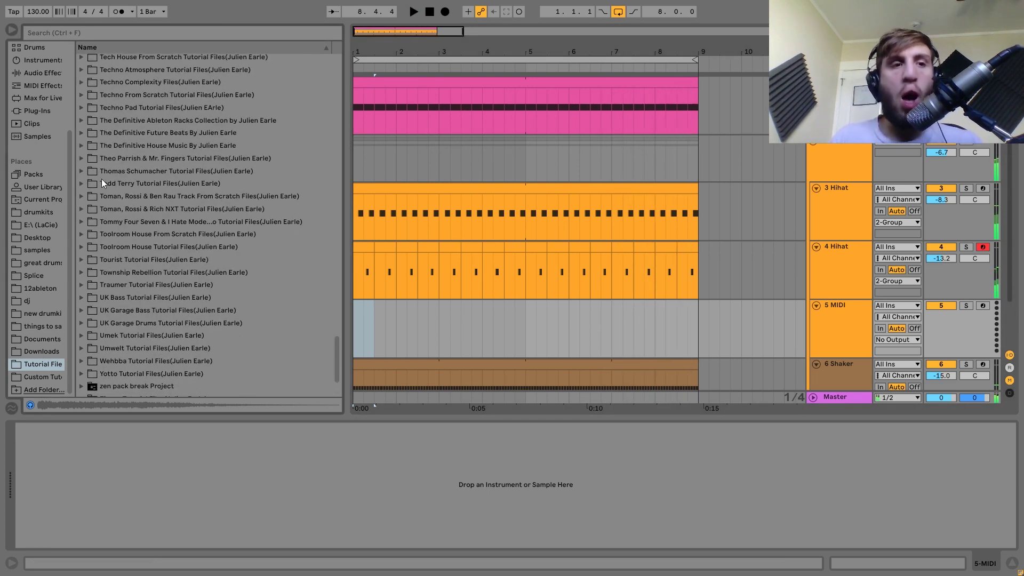
left_click(35, 49)
left_click(120, 72)
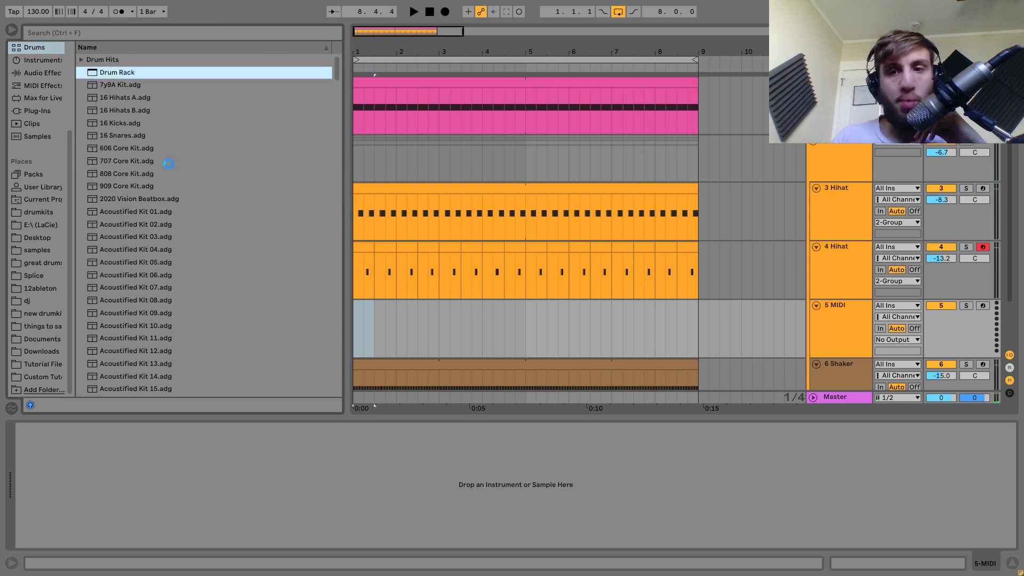
Step: Audition the percussion samples in the Township Rebellion Tutorial Files folder and load Percussion 2.wav onto the Drum Rack's C1 pad
left_click(41, 364)
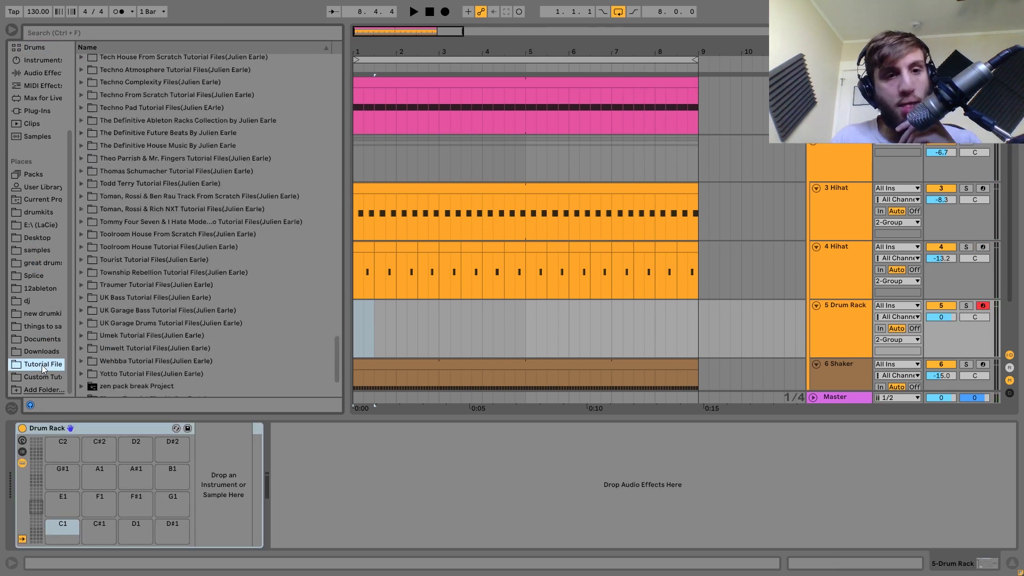
scroll(190, 342, "down", 2)
double_click(93, 241)
left_click(149, 352)
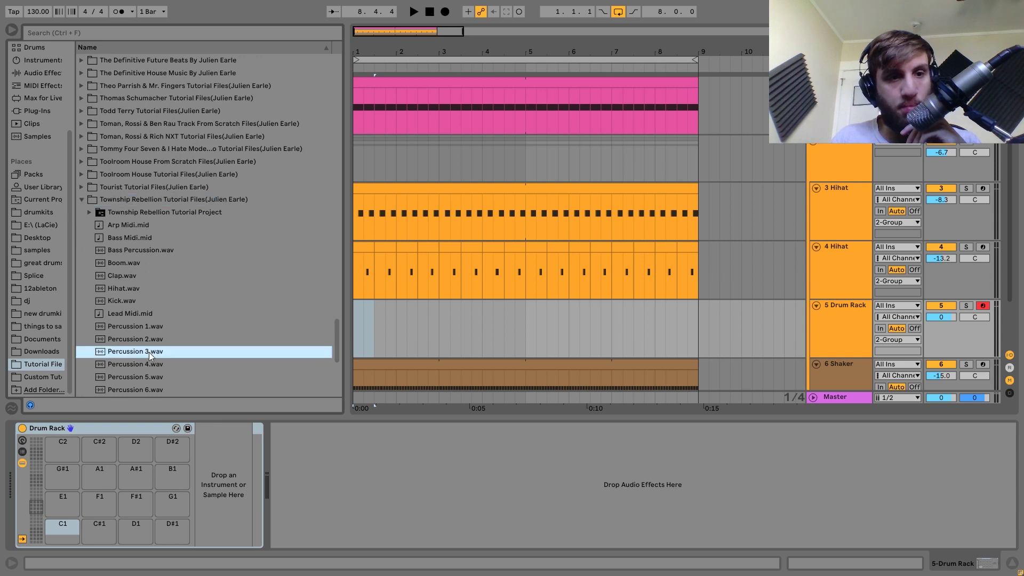
scroll(149, 352, "down", 3)
key("Down")
key("Down")
key("Up")
key("Up")
key("Up")
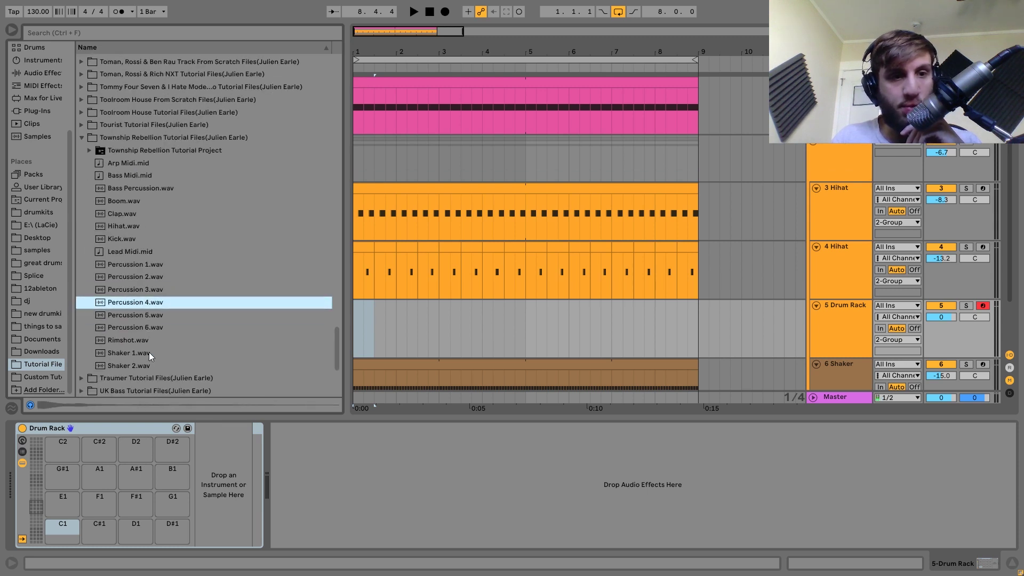
left_click_drag(140, 278, 61, 534)
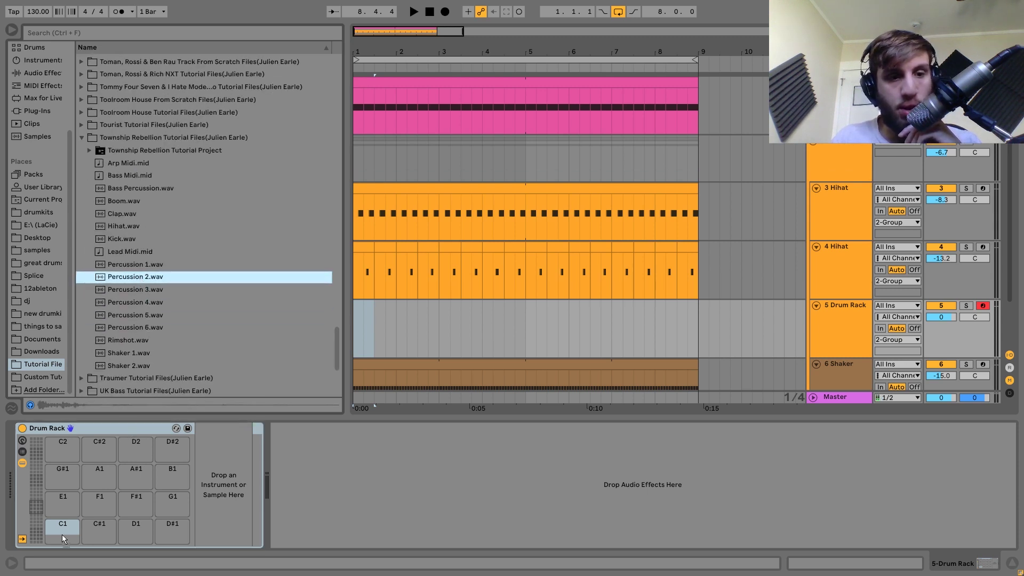
Step: Audition samples in the Tourist and Toolroom House Tutorial Files folders and load Toolroom House's Percussion 2.wav onto the Drum Rack's C#1 pad
left_click(81, 124)
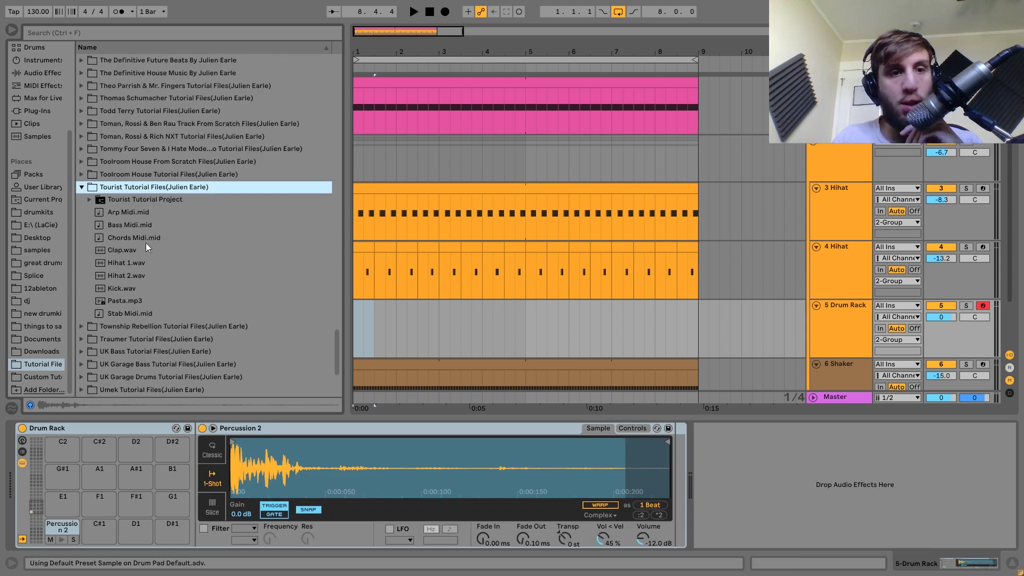
left_click(133, 302)
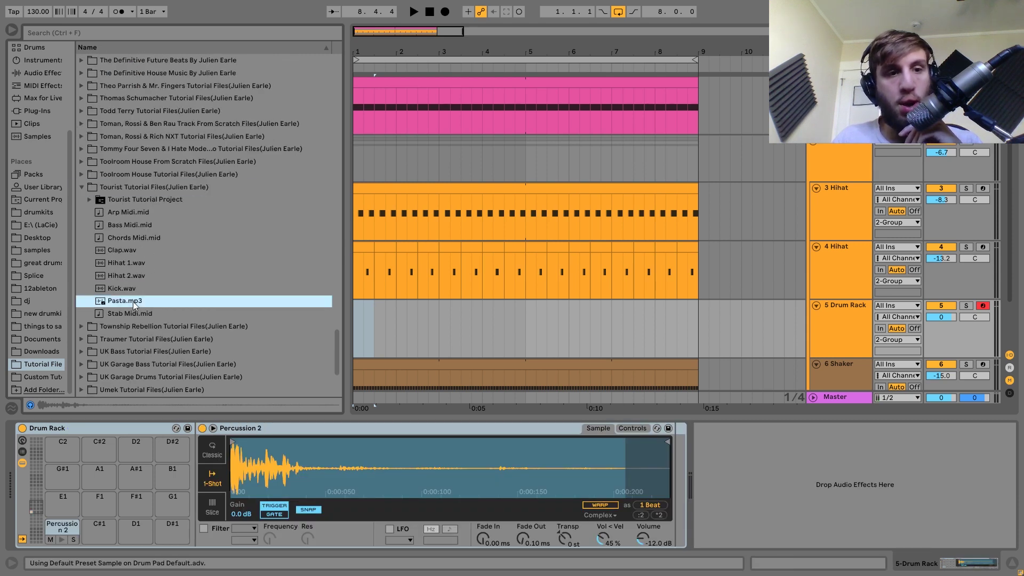
left_click(119, 275)
left_click(118, 264)
left_click(81, 178)
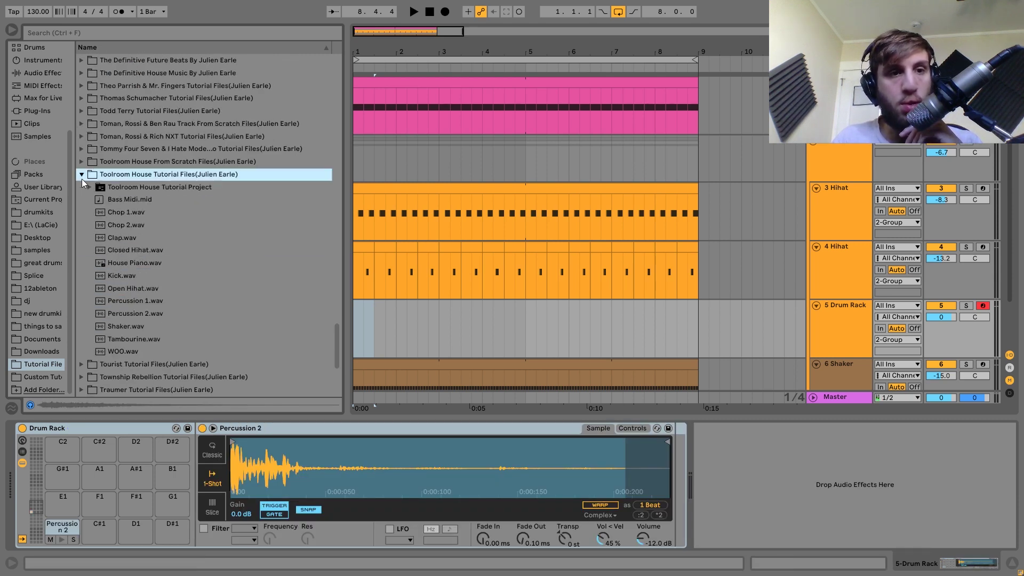
left_click(126, 302)
left_click(130, 313)
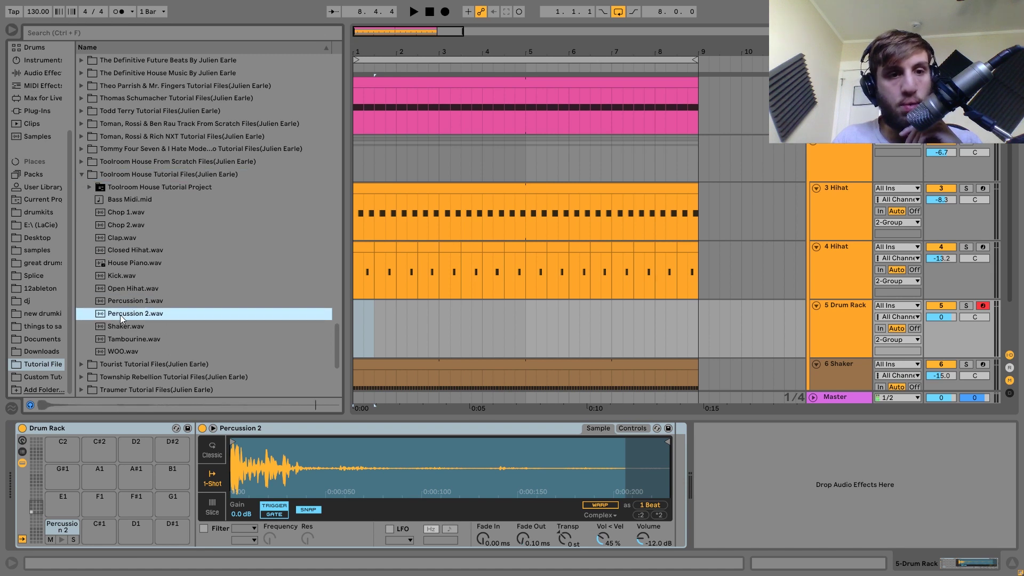
left_click_drag(112, 548, 104, 533)
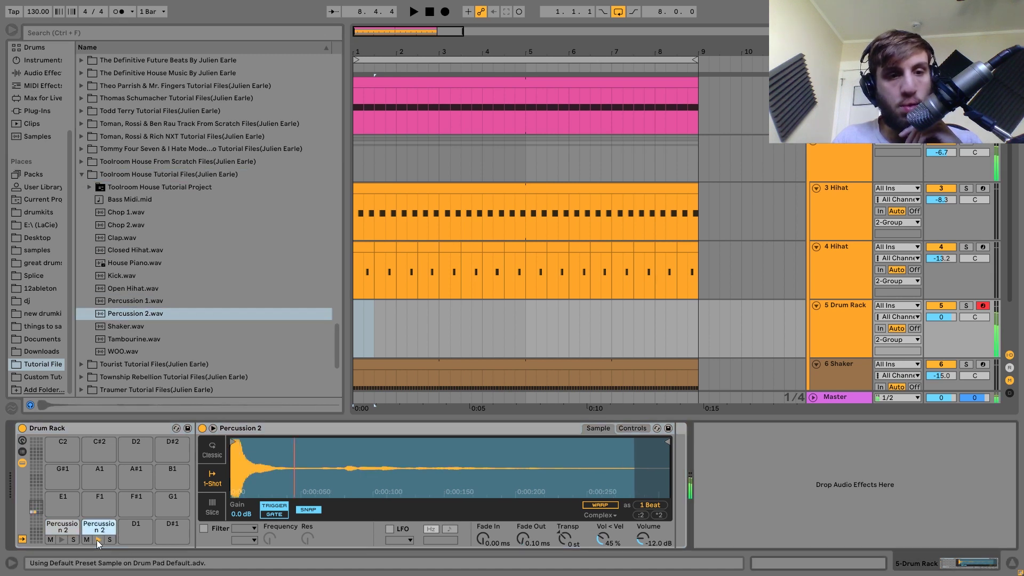
Step: Audition the percussion samples in the Toolroom House From Scratch Files folder and load Percussion 1.wav onto the Drum Rack's D1 pad
left_click(126, 340)
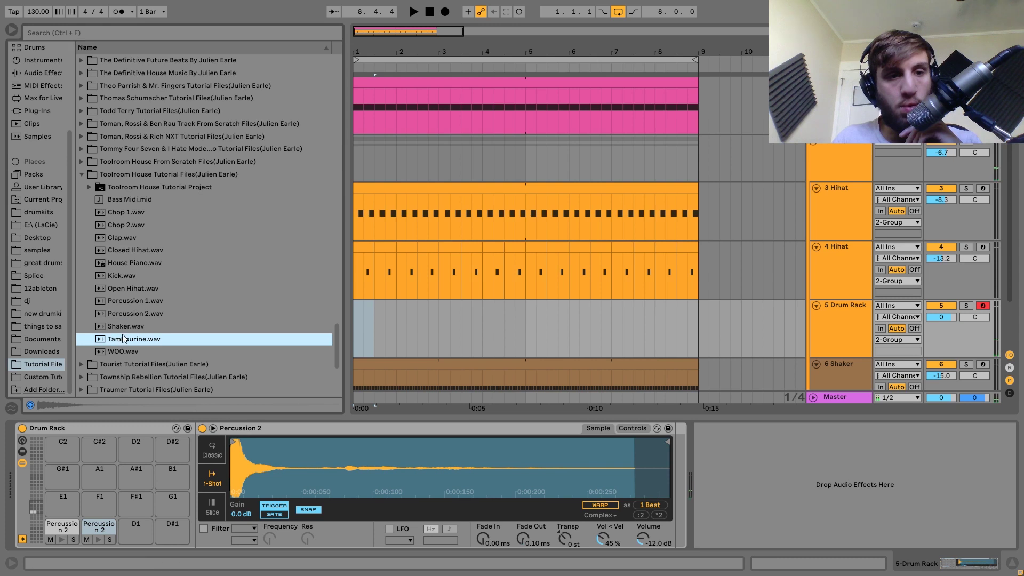
key("Left")
key("Left")
key("Up")
key("Right")
left_click(122, 325)
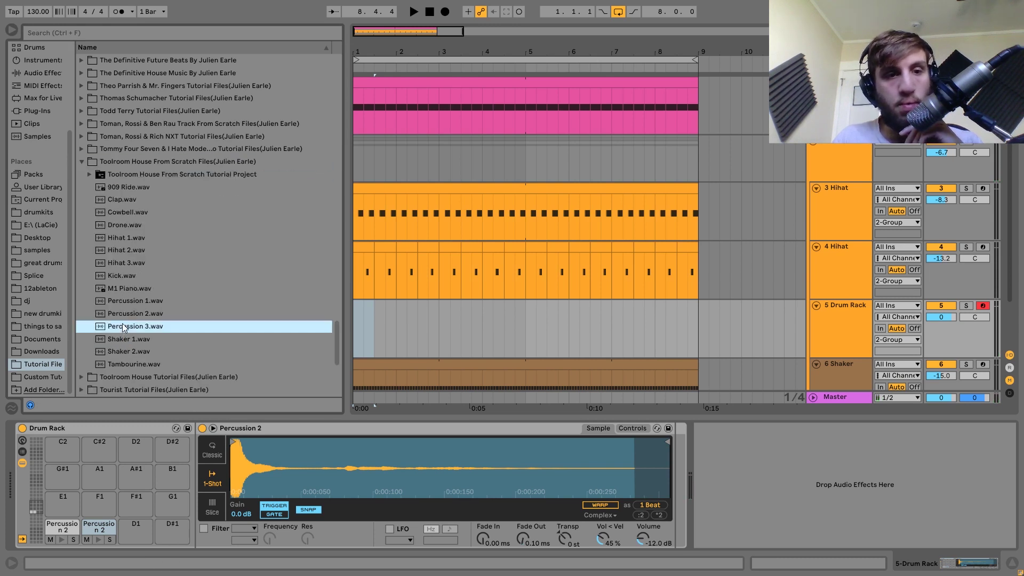
left_click(129, 314)
left_click_drag(135, 314, 230, 420)
left_click(127, 302)
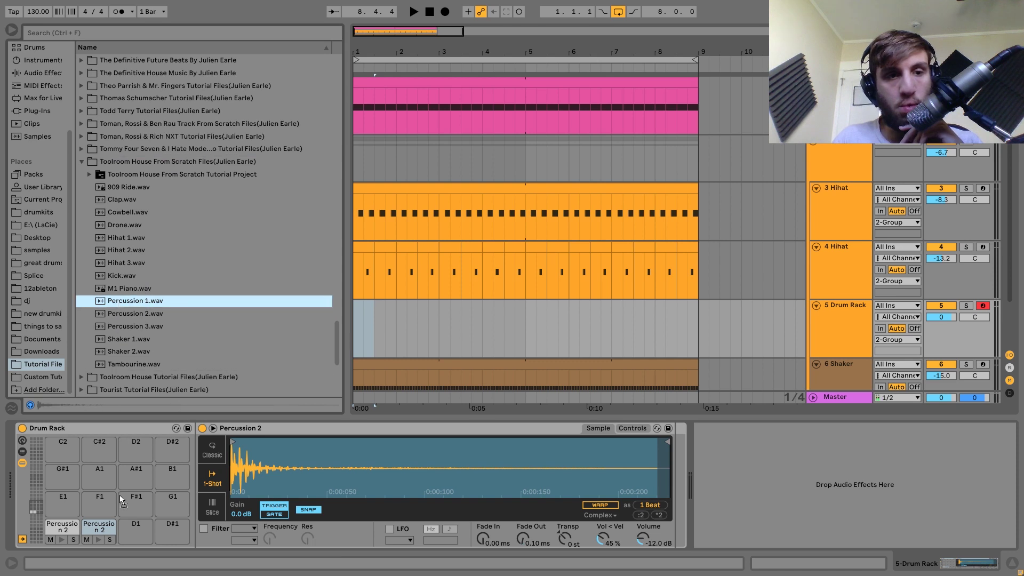
Step: Audition the drum samples in the Tommy Four Seven Tutorial Files folder and close the folder
left_click(83, 153)
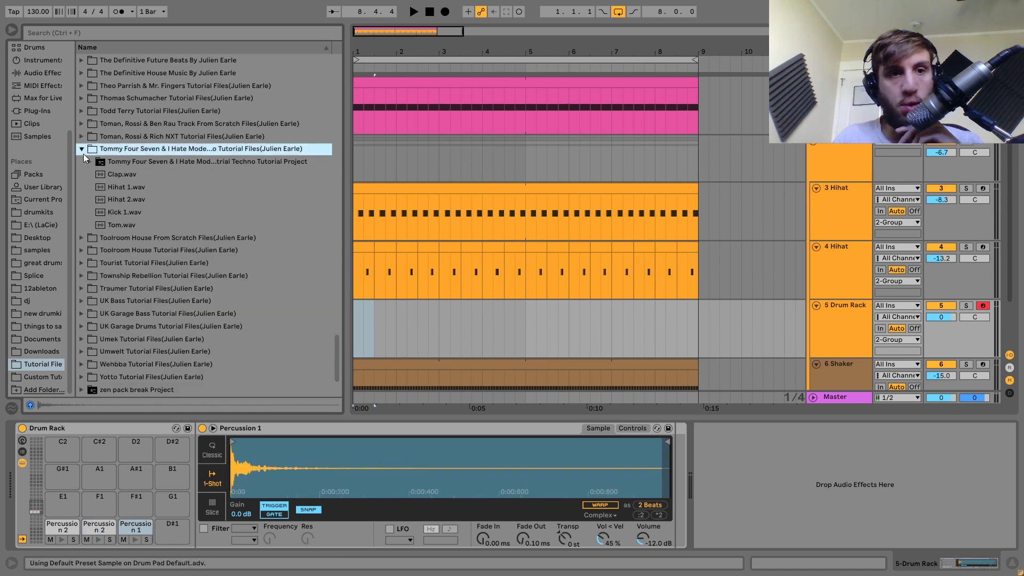
key("Down")
key("Down")
key("Down")
key("Down")
key("Down")
key("Left")
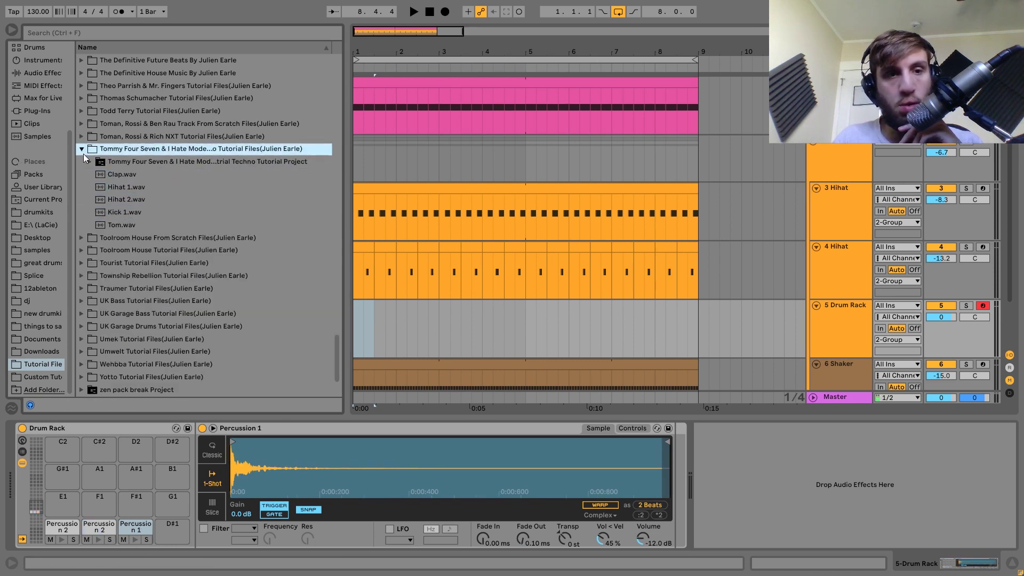
key("Left")
Step: Audition samples in the Toman, Rossi & Rich NXT Tutorial Files folder and load Rimshot.wav onto the Drum Rack's D#1 pad
key("Up")
key("Right")
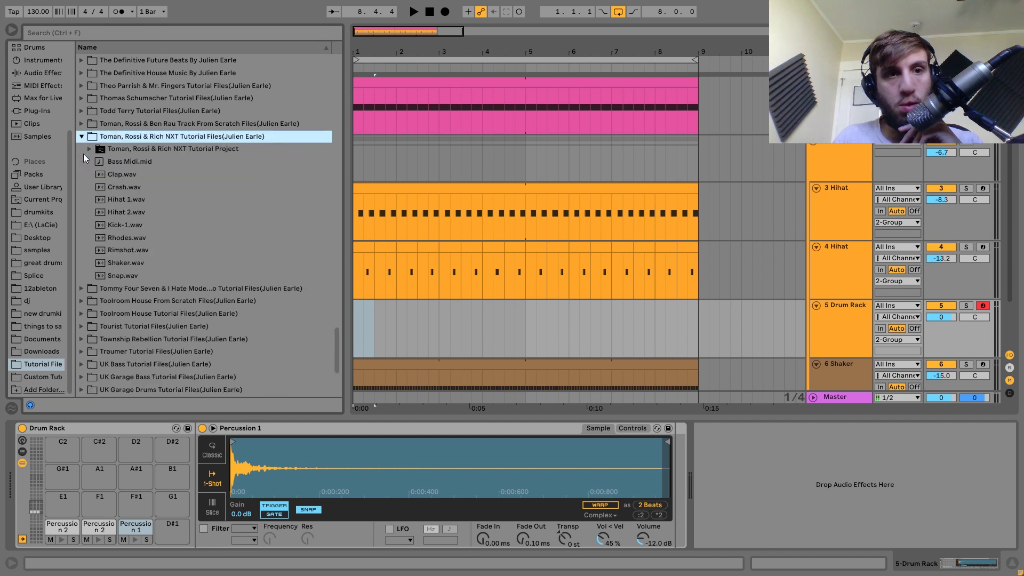
left_click(119, 174)
left_click(122, 265)
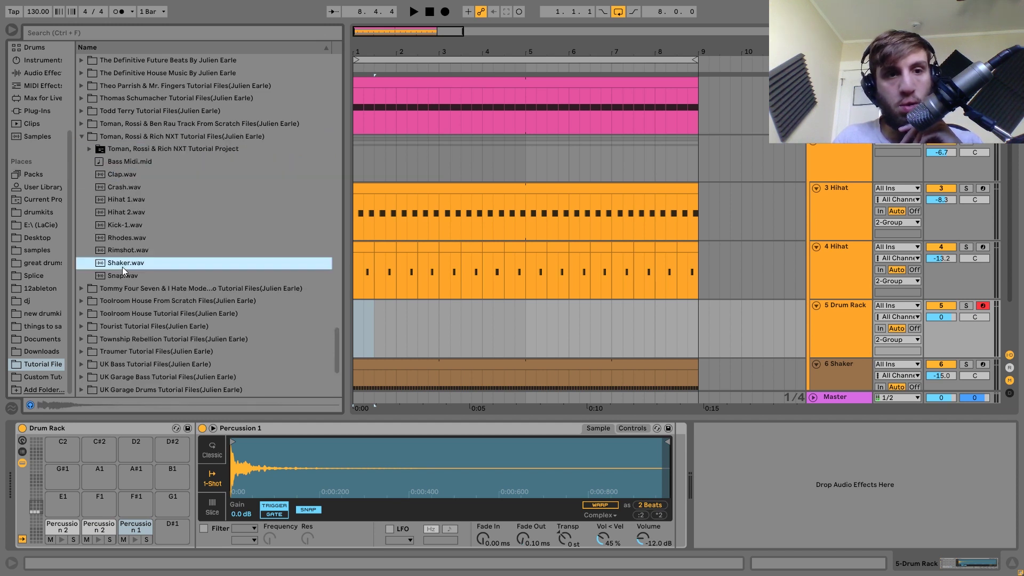
left_click(121, 244)
left_click(120, 248)
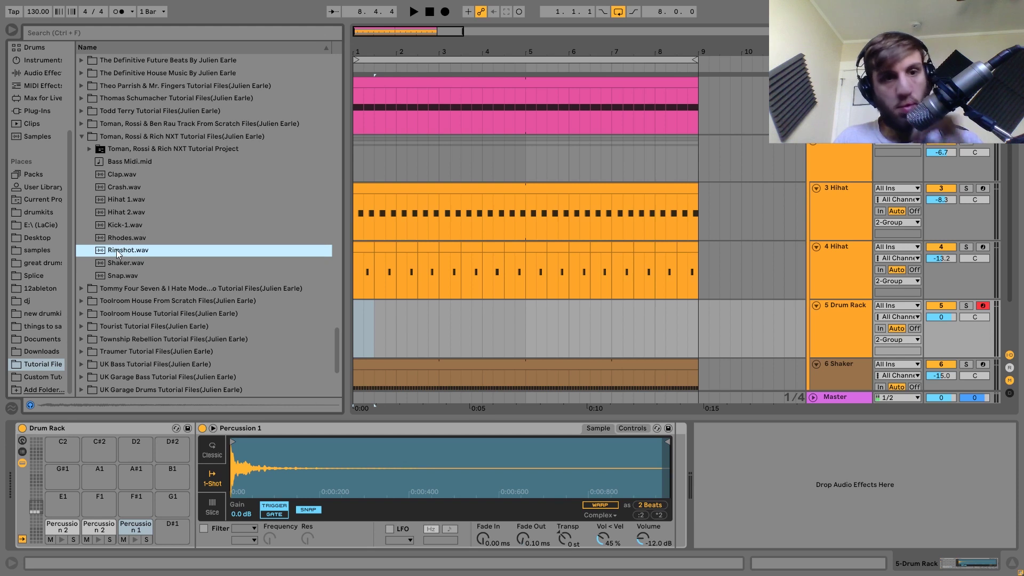
left_click_drag(172, 527, 174, 526)
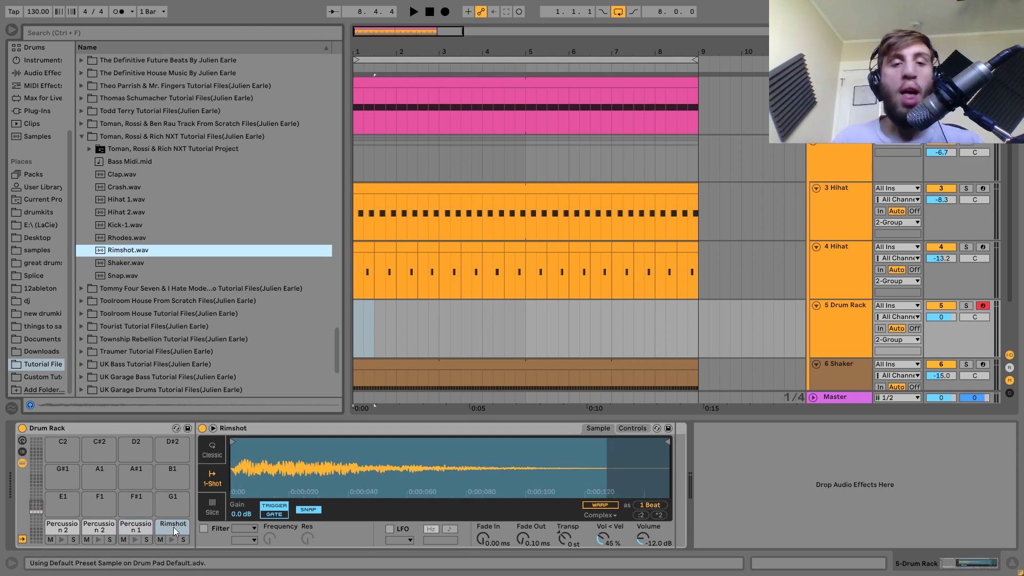
Step: Create a two-bar MIDI clip on the Drum Rack track, spanning from bar 1 to bar 3
left_click(446, 346)
left_click(351, 335, "shift")
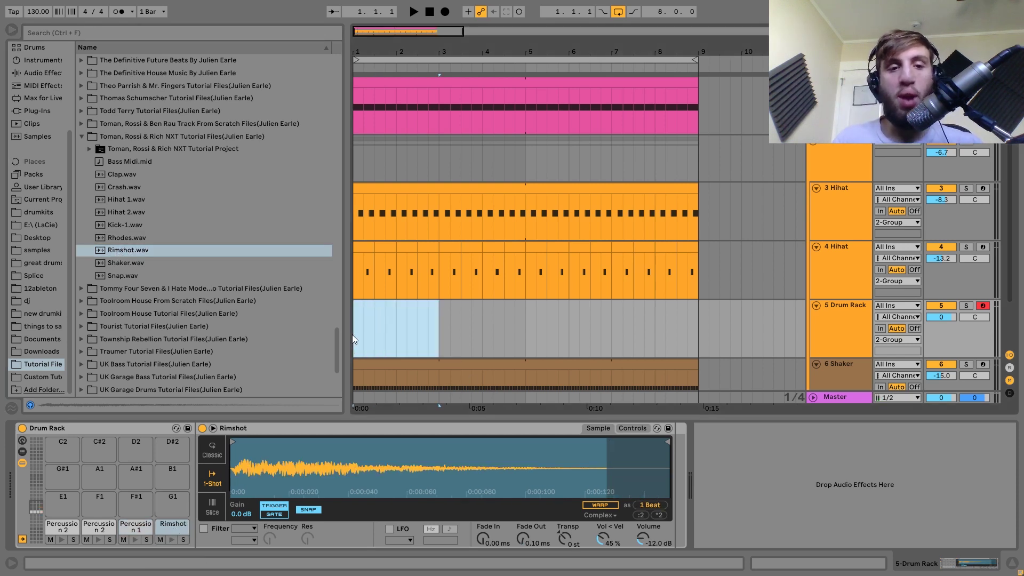
key("ctrl+shift+m")
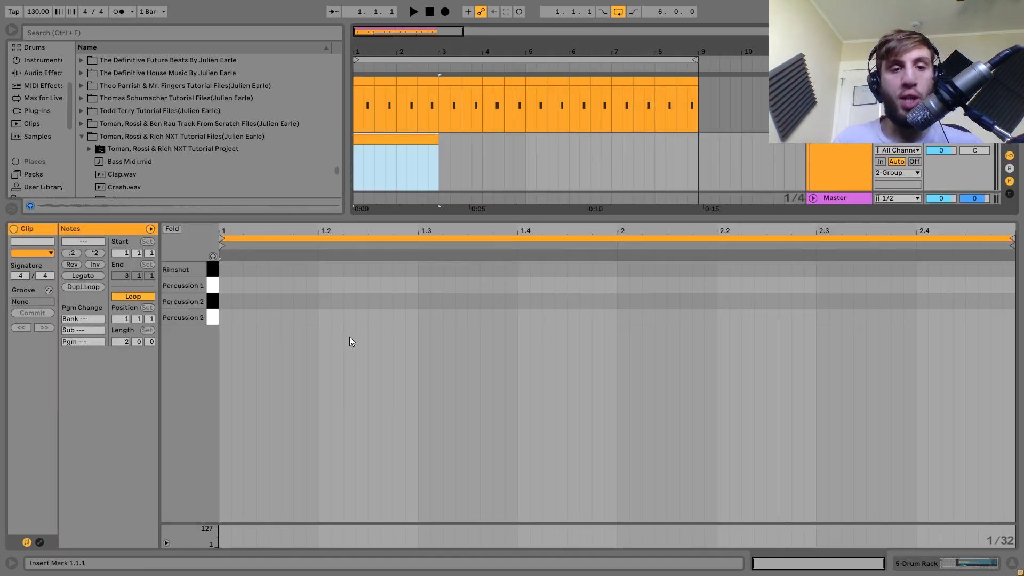
Step: Add a C1 percussion note at 1.1.2, play the clip and set the Drum Rack track's volume to -7.1 dB
double_click(247, 317)
key("space")
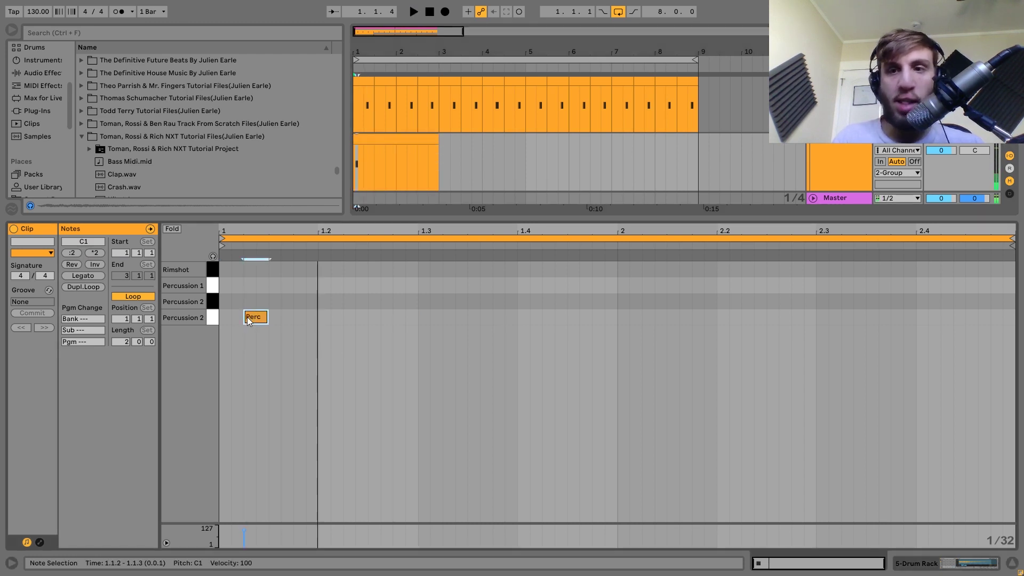
left_click_drag(945, 153, 945, 176)
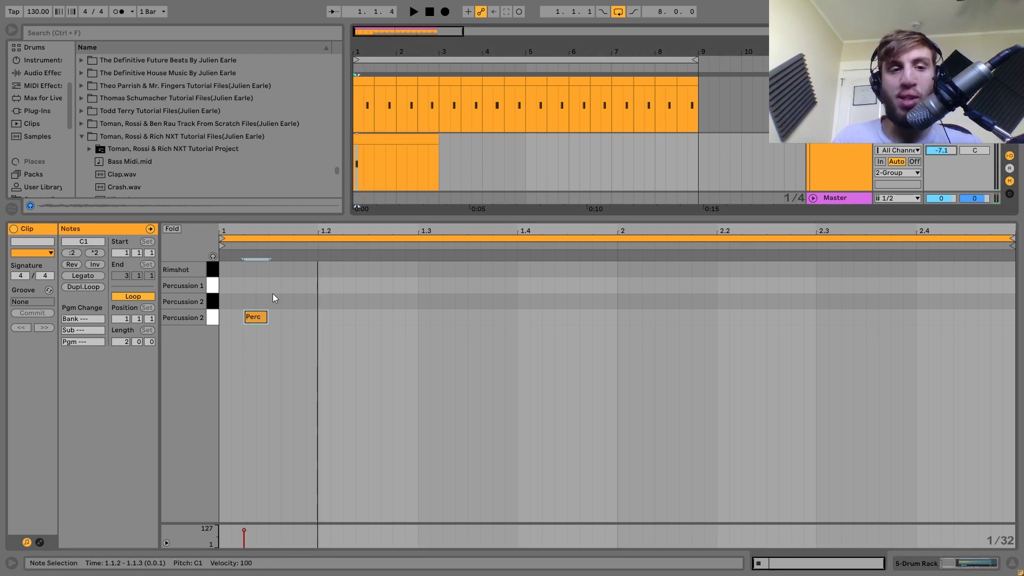
Step: Move the C1 percussion note along the grid to 1.2.4
left_click(256, 317)
key("Right")
key("Right")
key("Right")
key("Right")
key("Right")
key("Right")
key("Right")
key("Right")
key("Right")
key("Right")
key("Right")
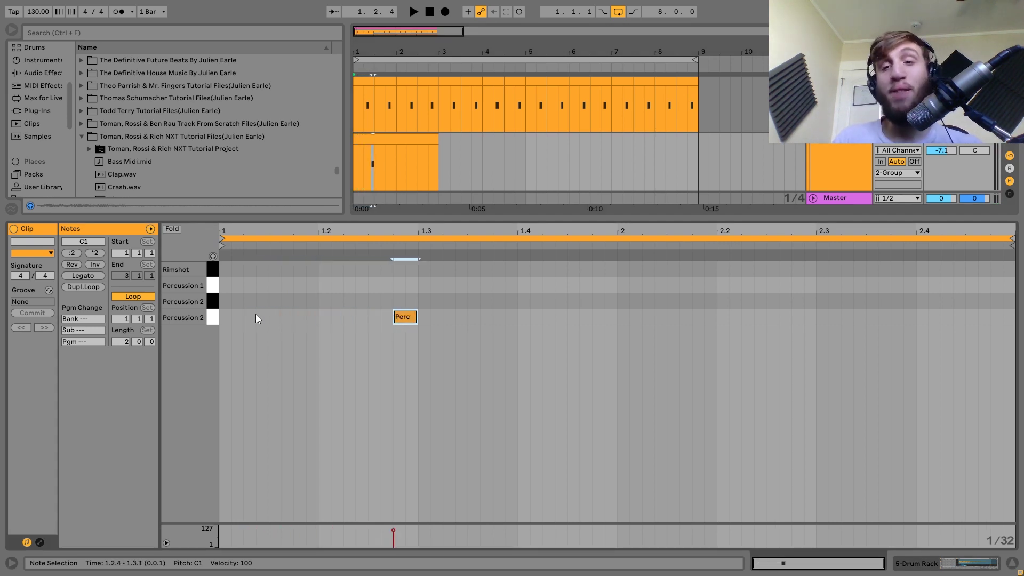
Step: Try the note on the neighbouring pads, return it to C1 and move it to 1.3.2
key("Up")
key("Up")
key("Down")
key("Down")
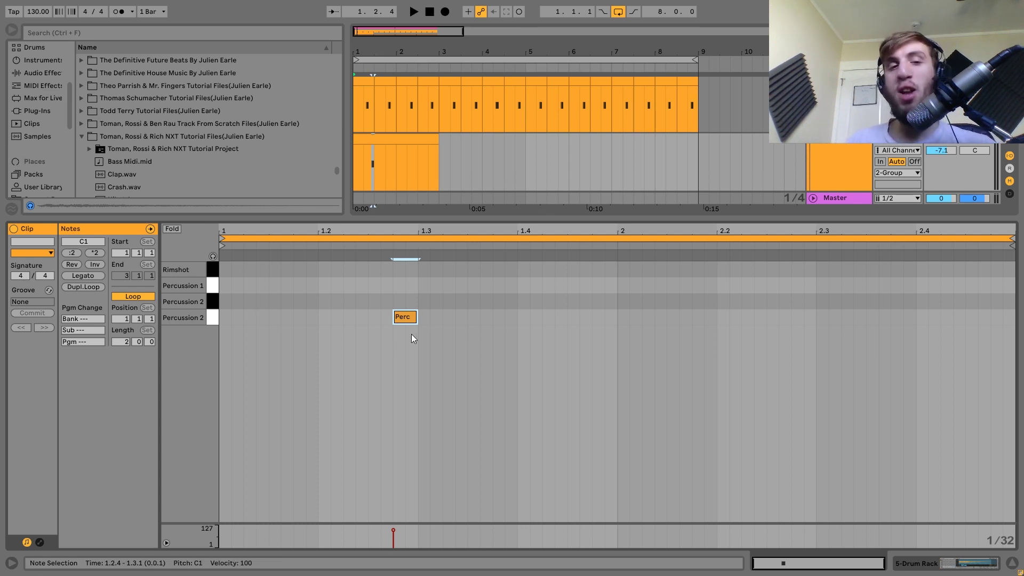
left_click_drag(407, 319, 456, 319)
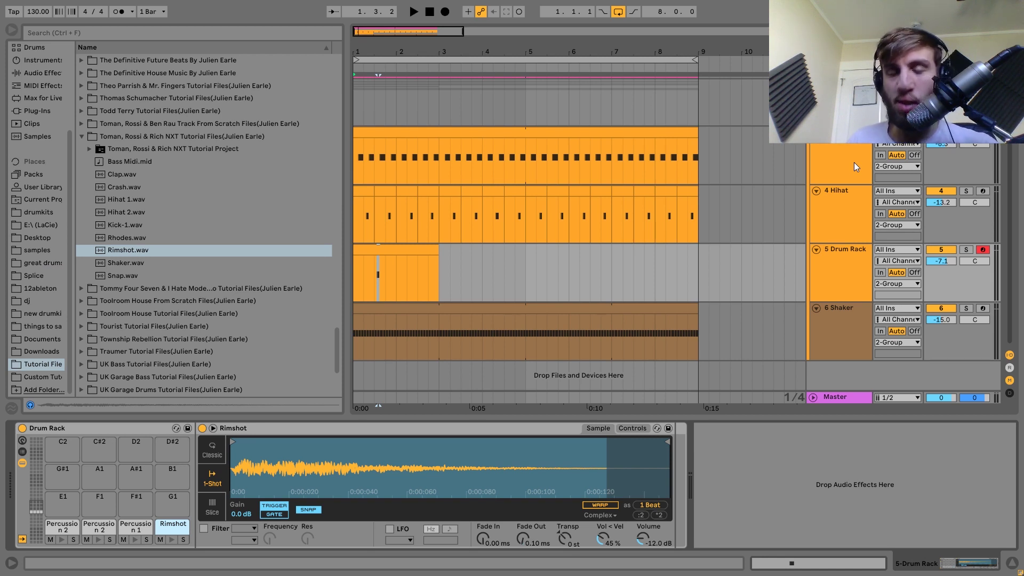
Step: Play the loop with the first hihat soloed, then clear the solo and stop playback
double_click(418, 257)
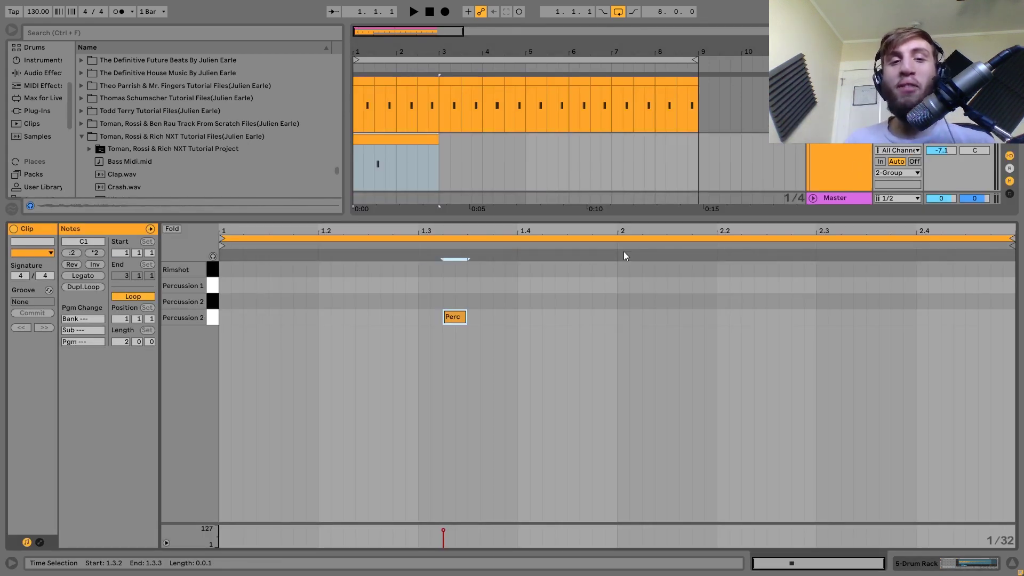
double_click(844, 174)
left_click(844, 174)
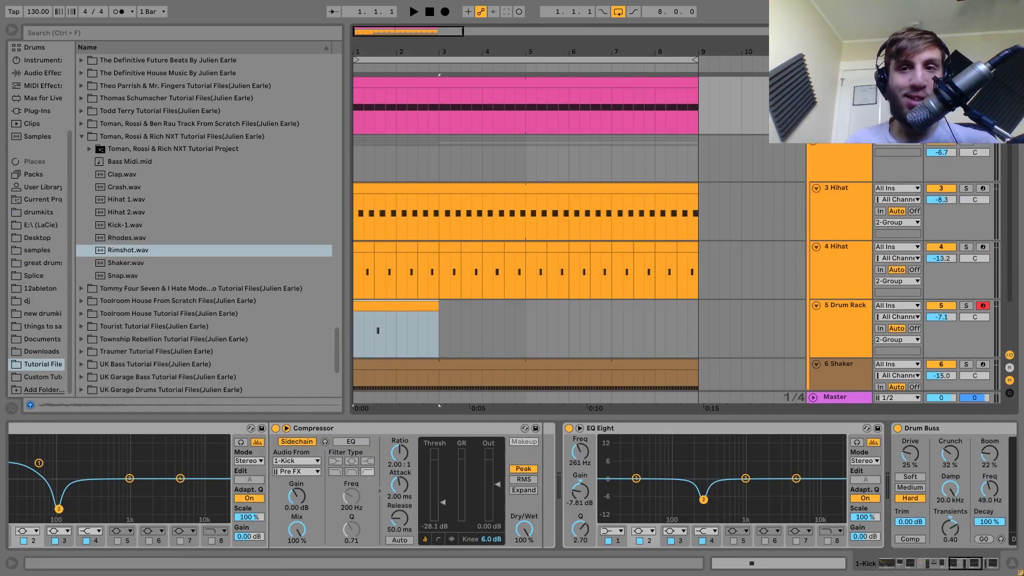
key("space")
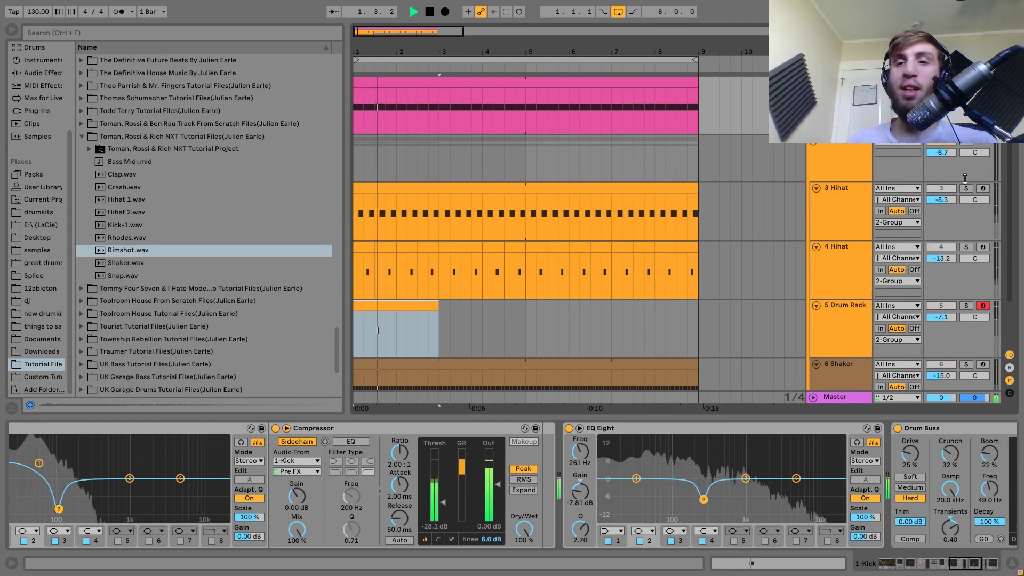
scroll(963, 288, "down", 1)
left_click(966, 324)
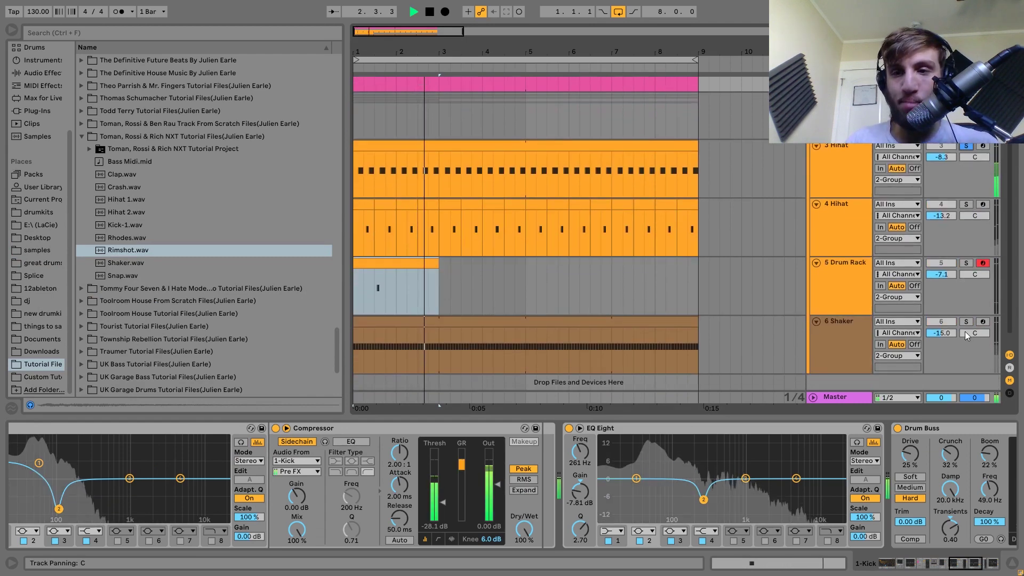
key("space")
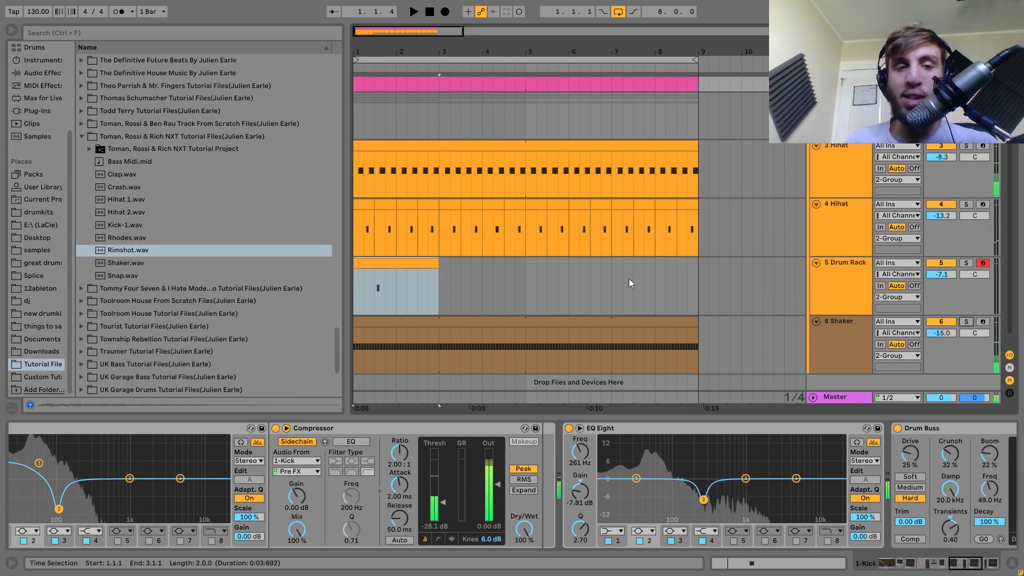
Step: Set the Drum Rack track's volume to -10.0 dB, enable note preview in its clip and play the loop
double_click(412, 270)
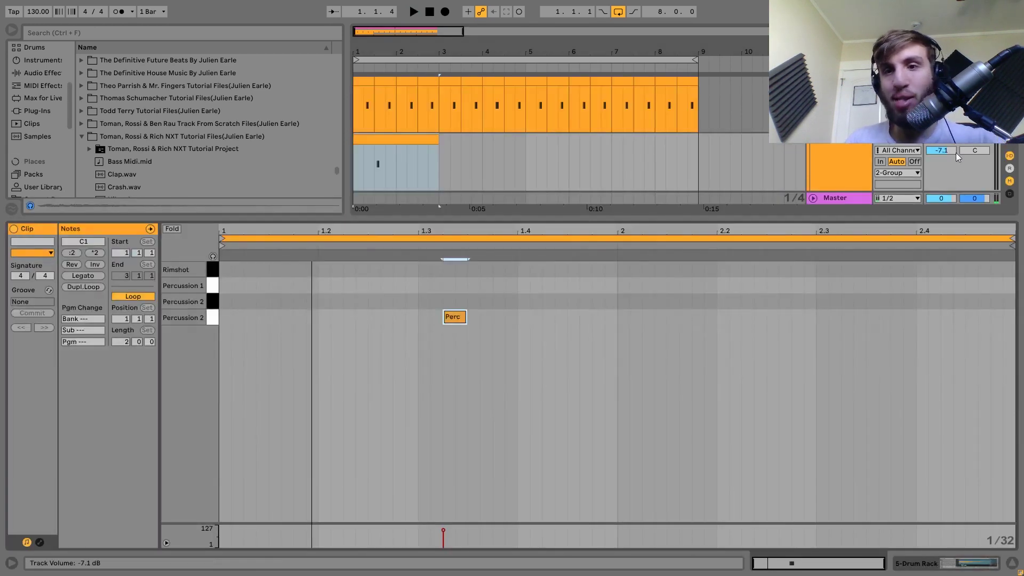
left_click(536, 314)
left_click(213, 256)
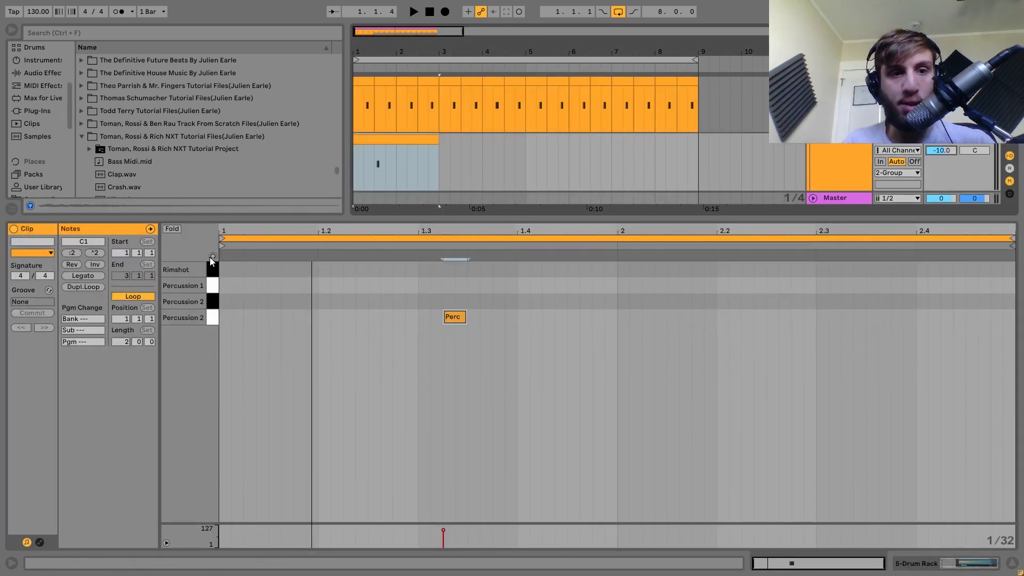
key("space")
key("space")
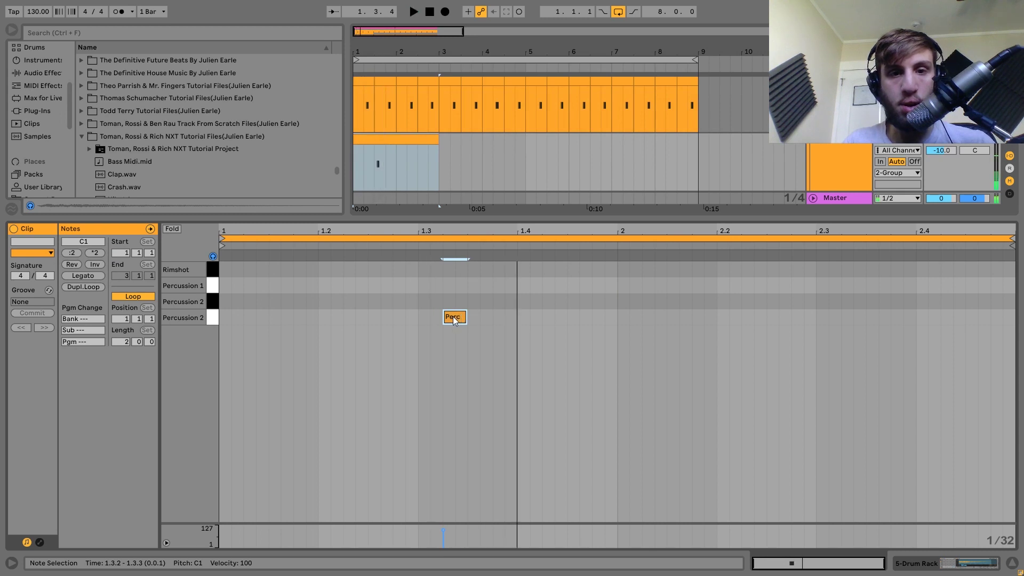
Step: Move the C1 note to 1.2.4, add duplicates on D1 at 1.3.1 and on the Rimshot pad at 1.3.2, and play the pattern
left_click_drag(451, 317, 401, 321)
key("Up")
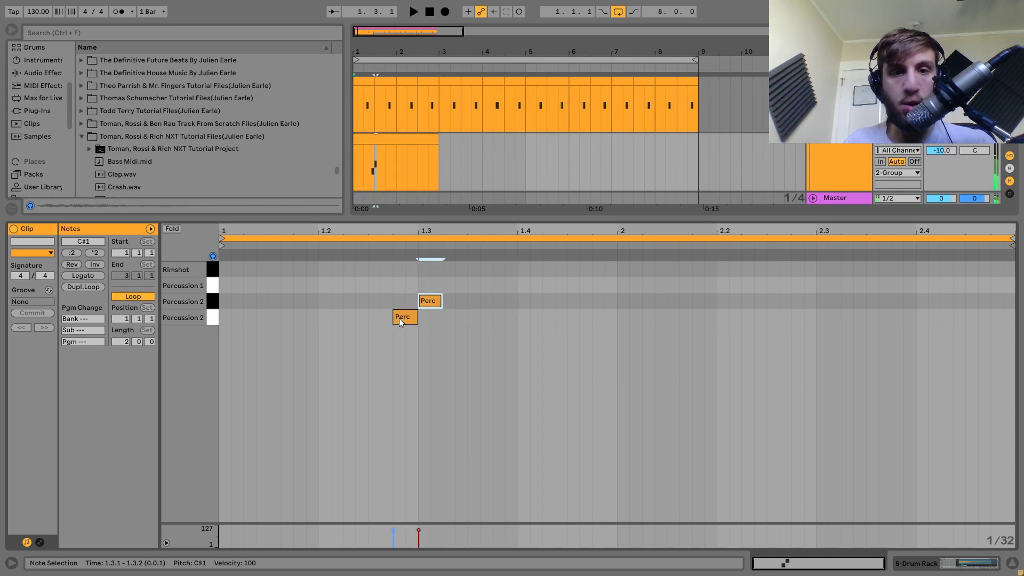
key("Up")
key("ctrl+d")
key("Up")
key("space")
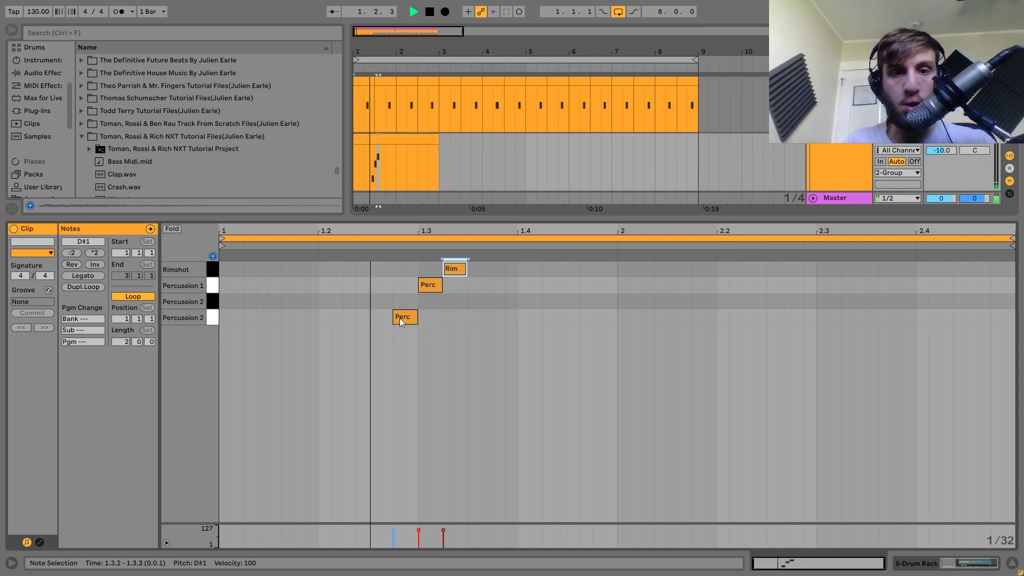
key("space")
Step: Delete the Percussion 1 note at 1.3.1 and play the pattern
left_click(430, 287)
double_click(430, 286)
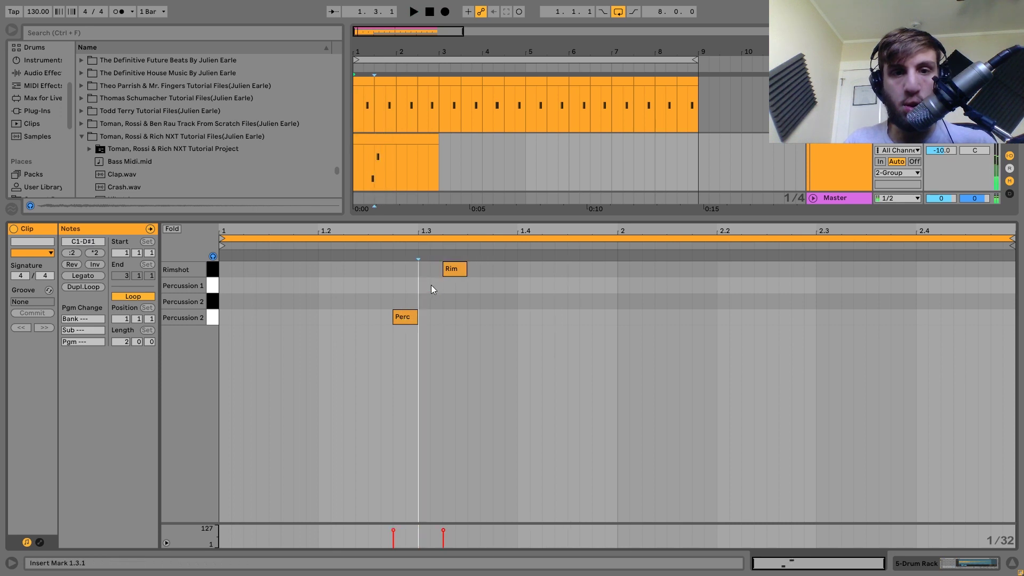
key("space")
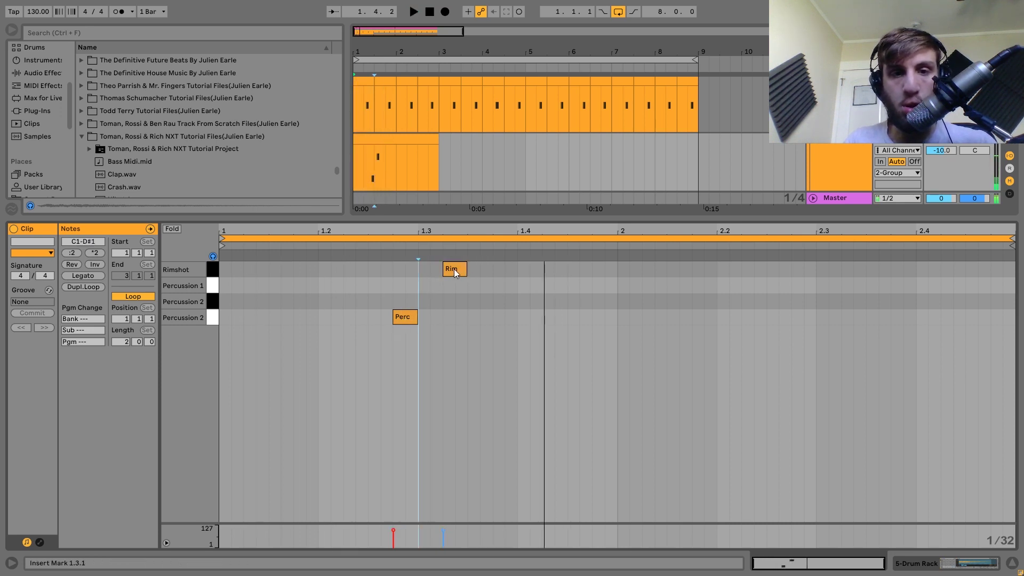
Step: Add a note at 1.3.3, shift it down to the C#1 Percussion 2 pad and play the pattern
double_click(479, 286)
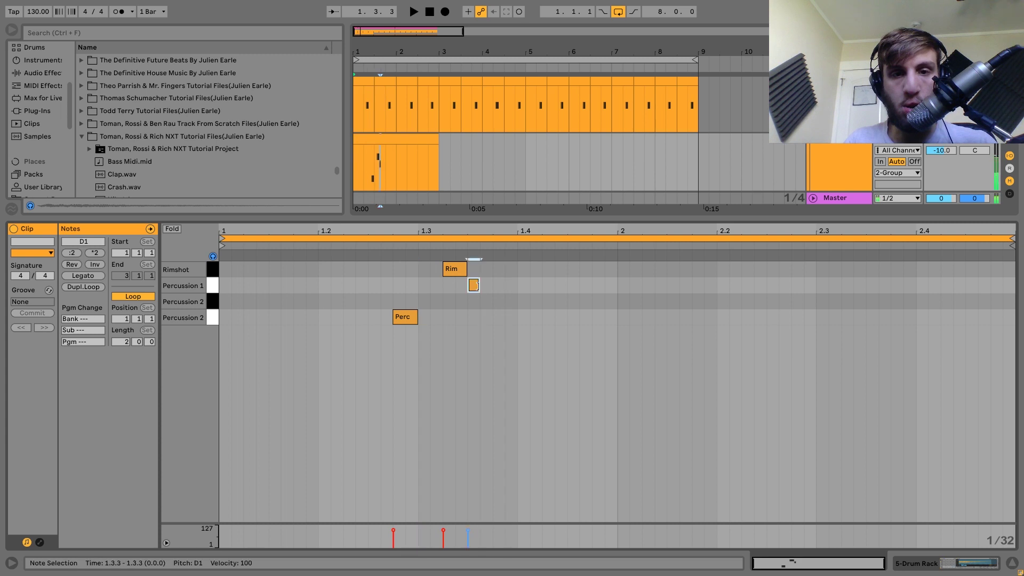
key("Down")
key("space")
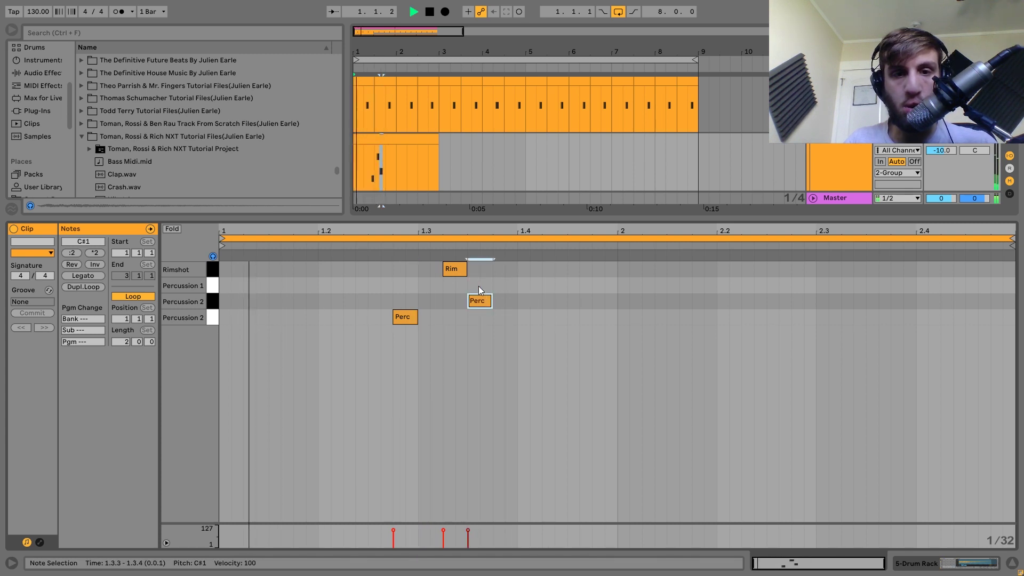
Step: Delete the C#1 Percussion 2 note, trim the Drum Rack clip to one bar and duplicate it into a consolidated two-bar clip
key("Right")
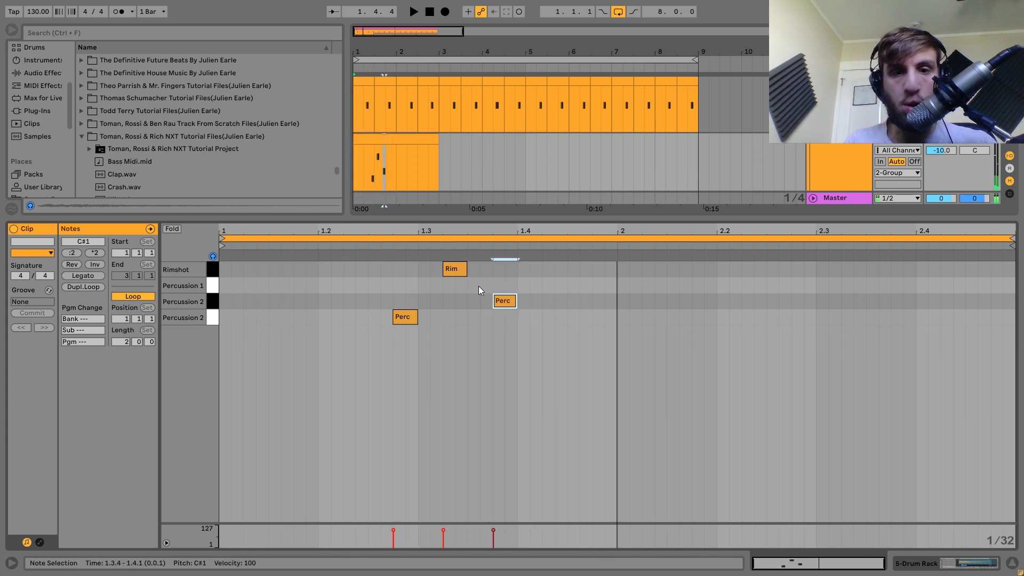
key("Delete")
left_click_drag(435, 142, 400, 143)
key("ctrl+d")
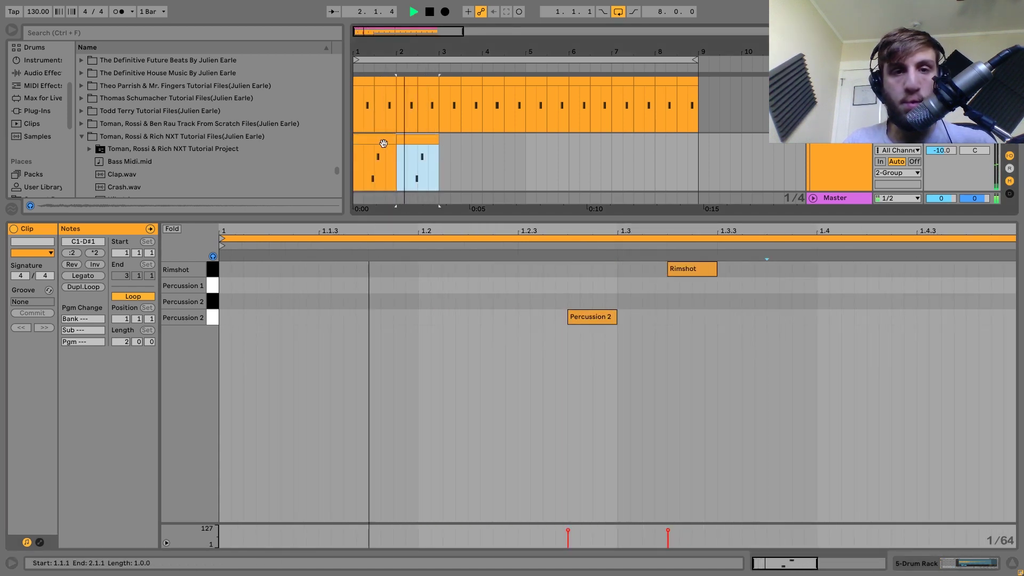
left_click(377, 142, "shift")
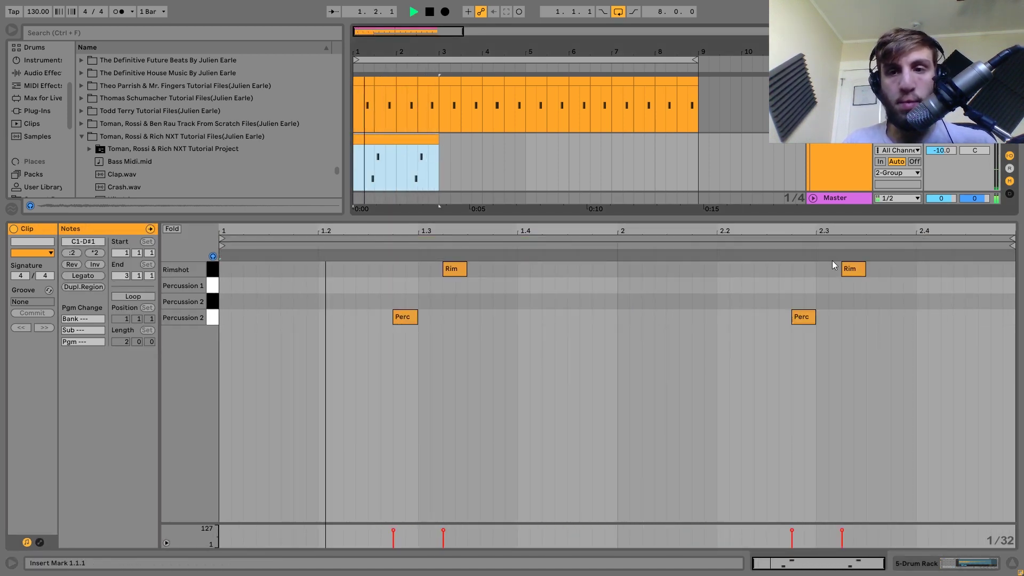
Step: Add a second-bar note to the Drum Rack clip and move it to the Rimshot pad at 2.2.3
double_click(869, 285)
key("Down")
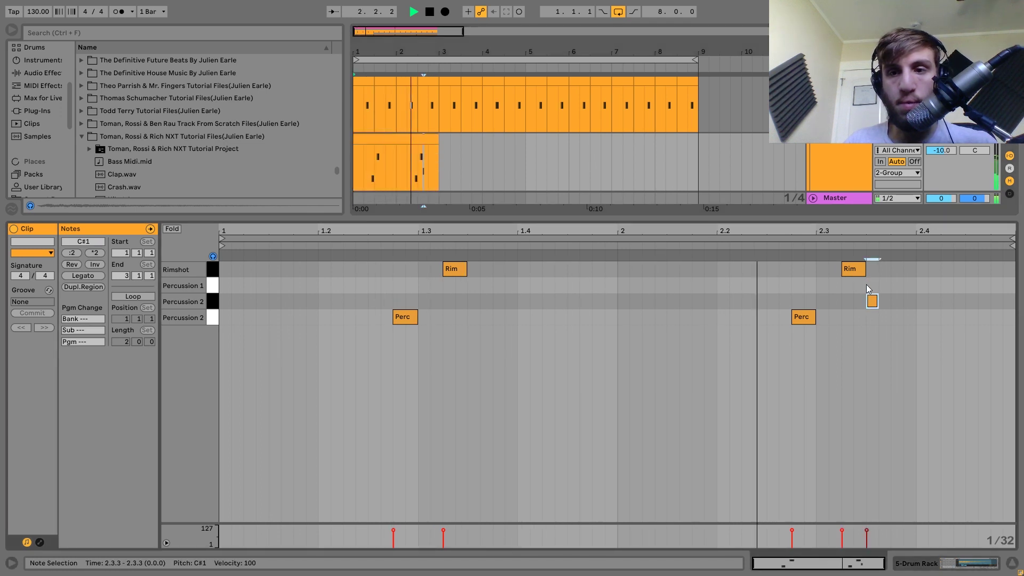
key("Left")
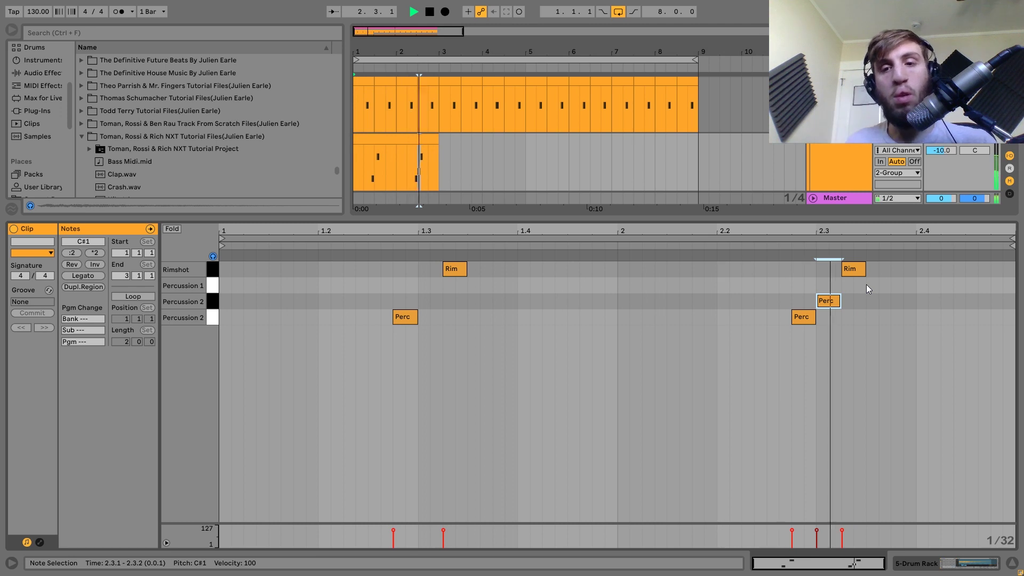
key("Left")
key("Left")
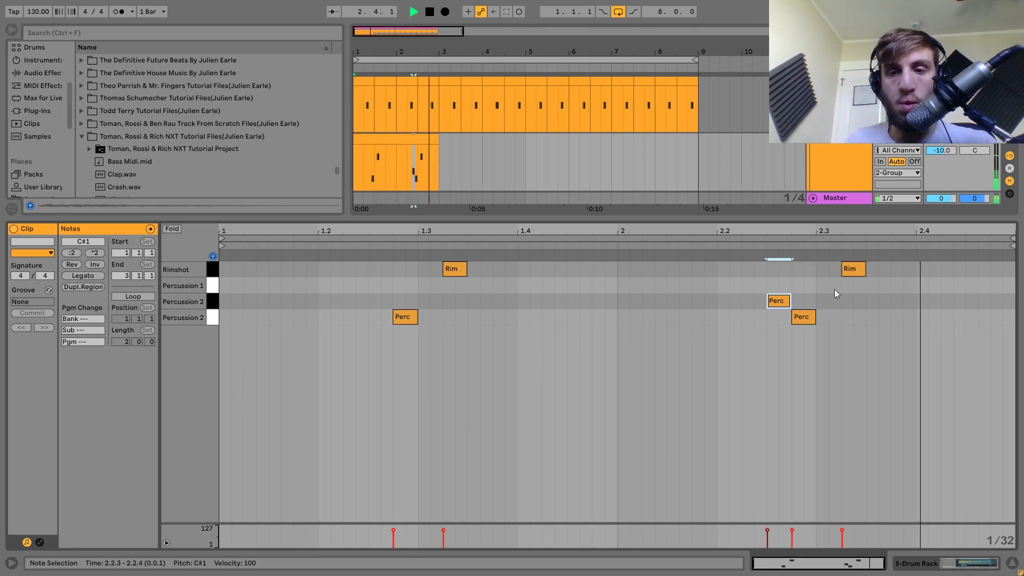
key("Up")
key("Up")
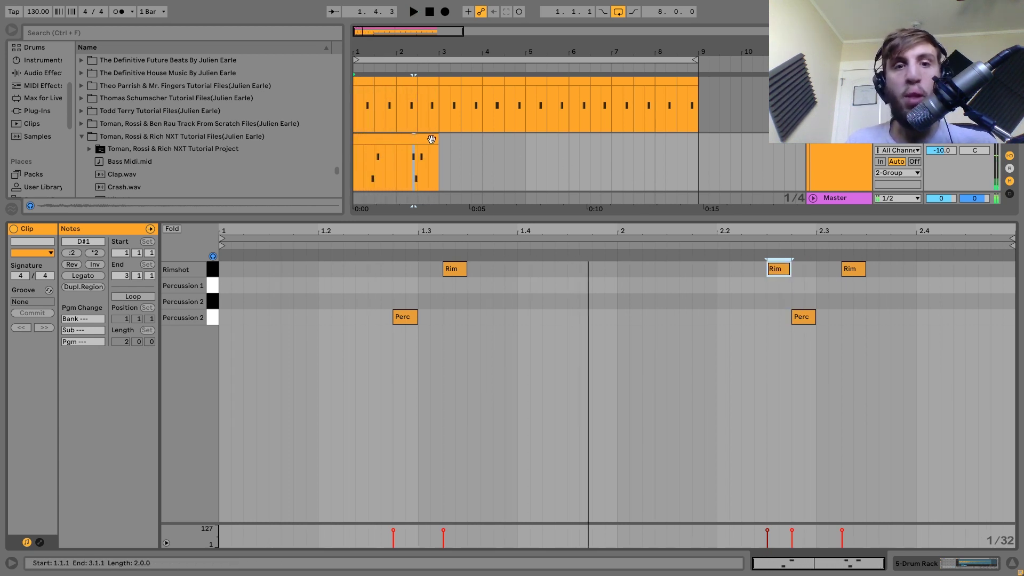
Step: Enable looping for the two-bar Drum Rack clip and extend it to bar 9
key("space")
left_click_drag(438, 160, 504, 160)
left_click_drag(462, 131, 434, 135)
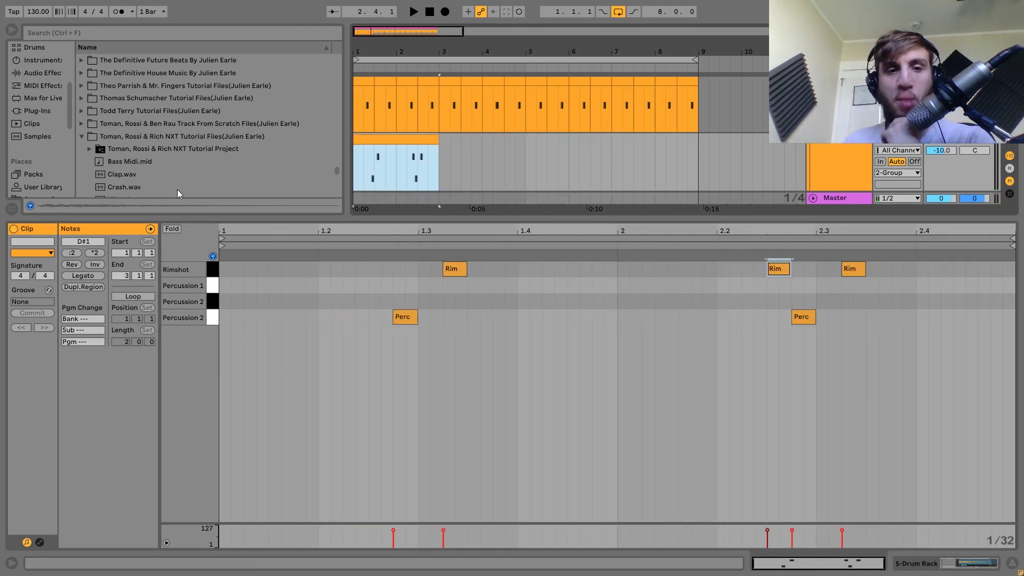
left_click(133, 296)
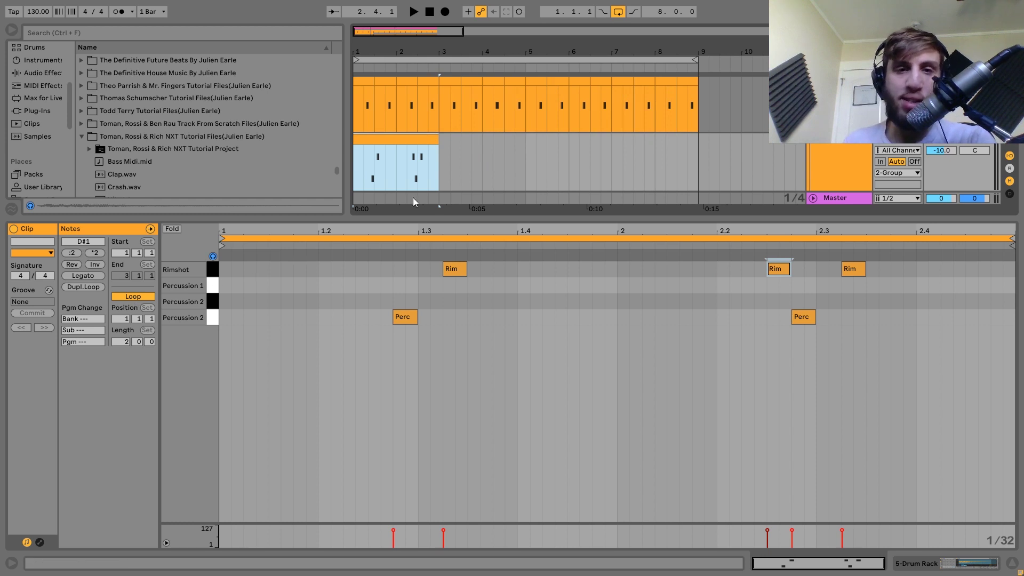
left_click_drag(438, 142, 706, 142)
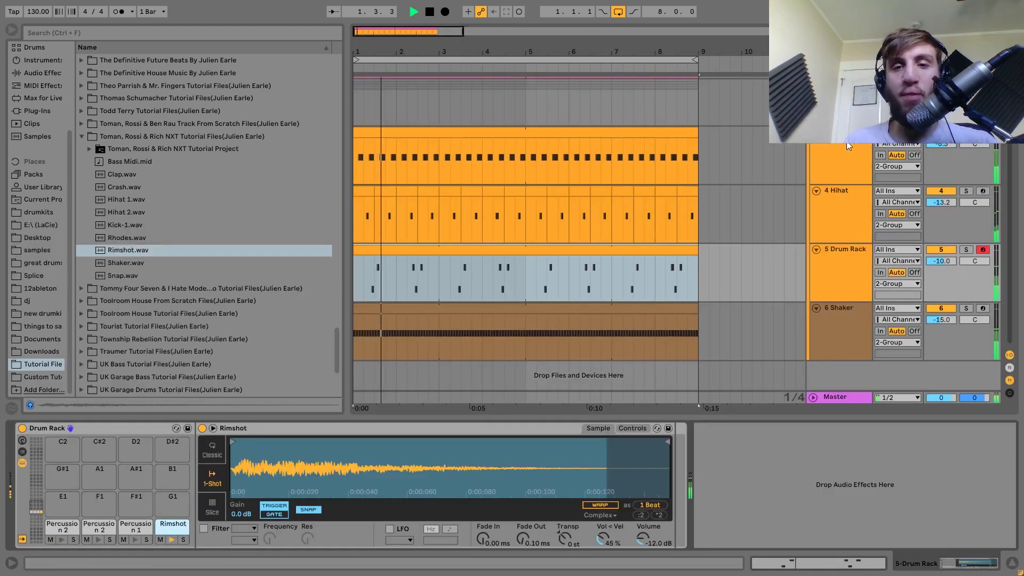
Step: Play the full drum loop and set the Drum Rack track's volume to -11.6 dB
key("space")
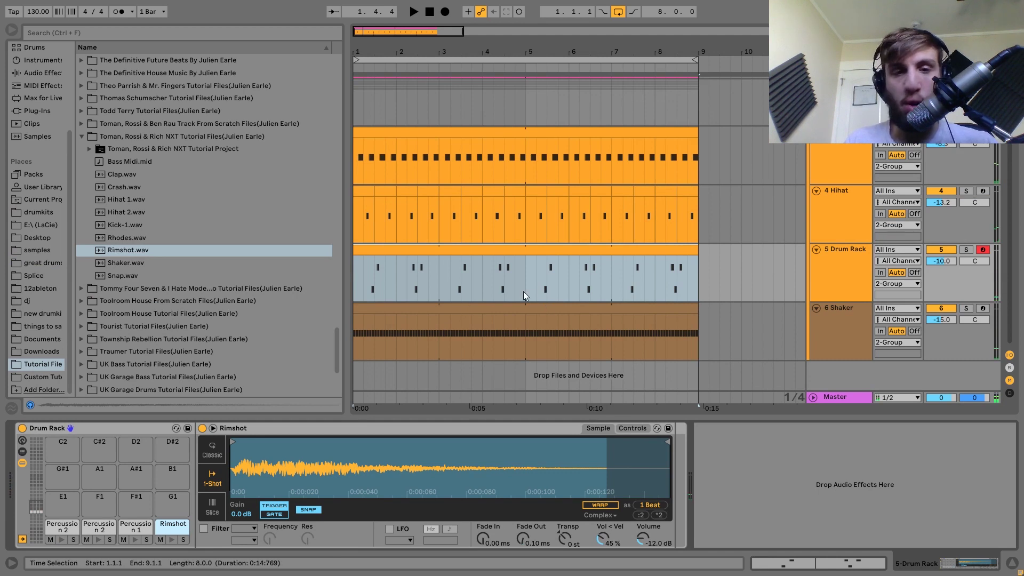
key("space")
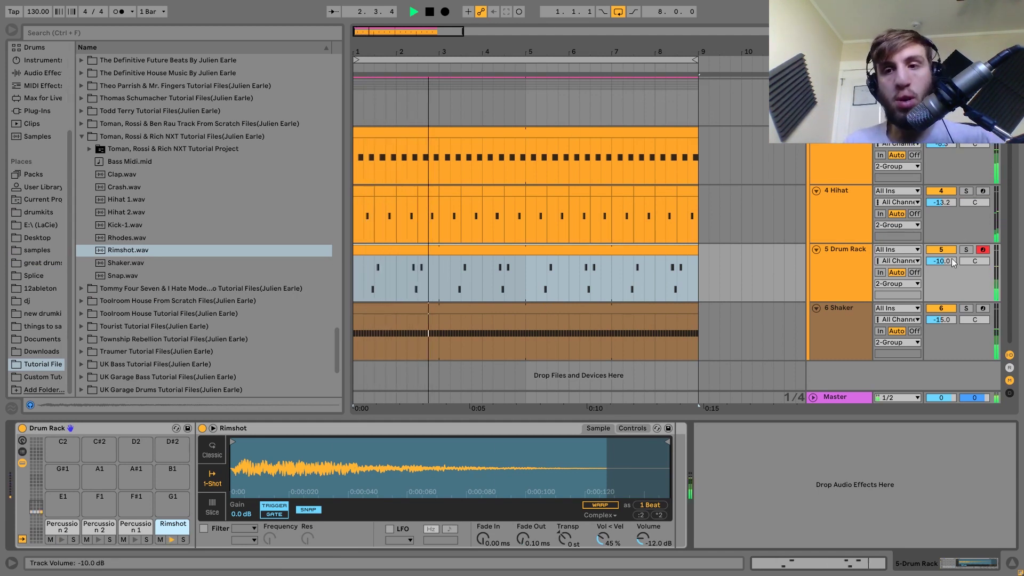
left_click(849, 281)
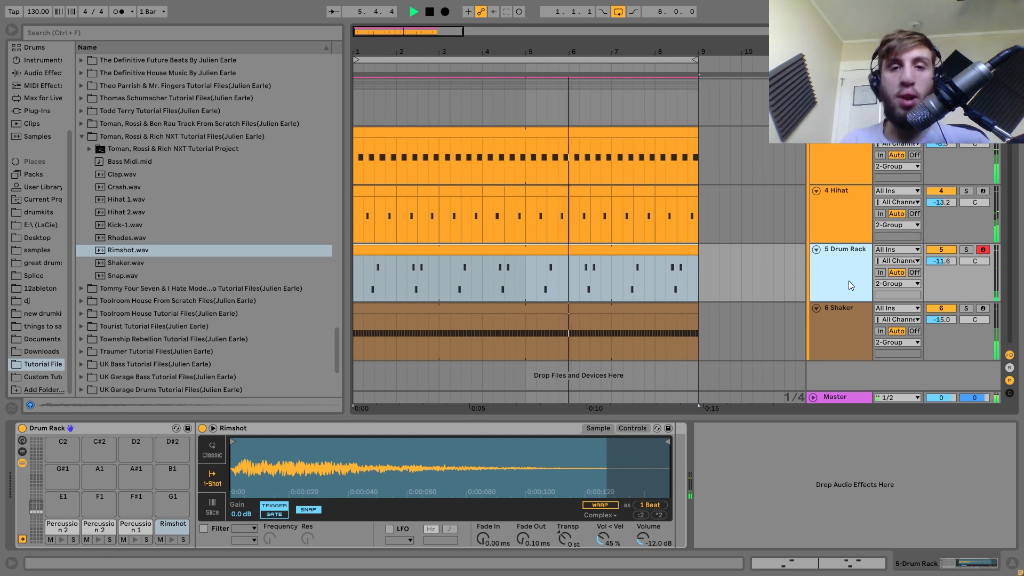
key("space")
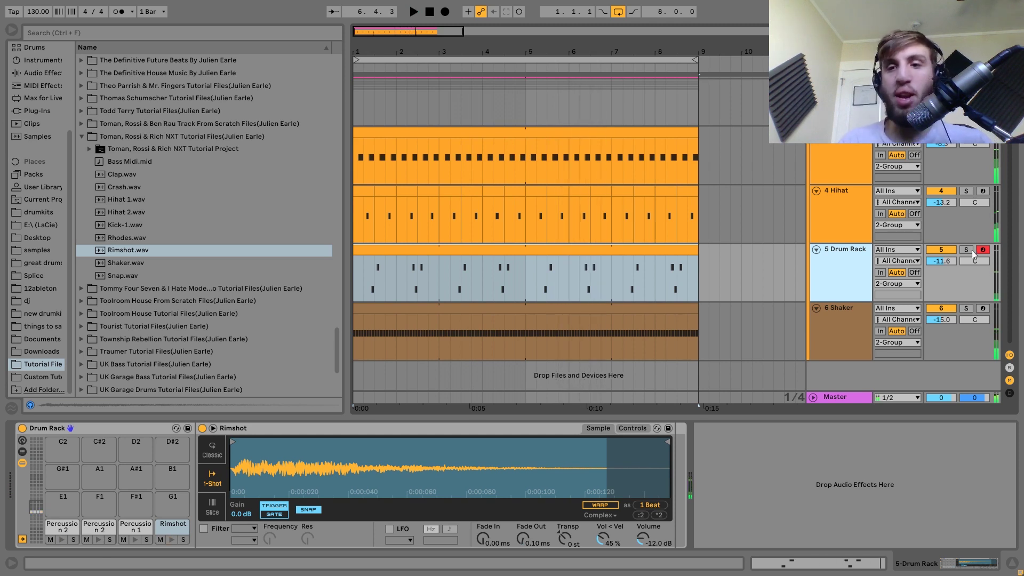
Step: Compare the drum loop with the Hihat and Drum Rack tracks muted and active
left_click(941, 249)
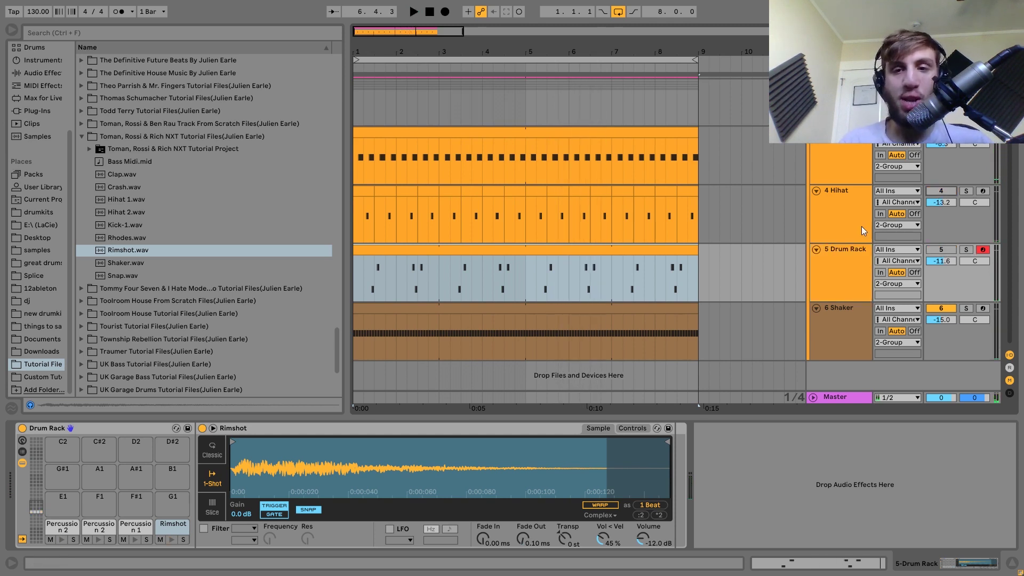
key("space")
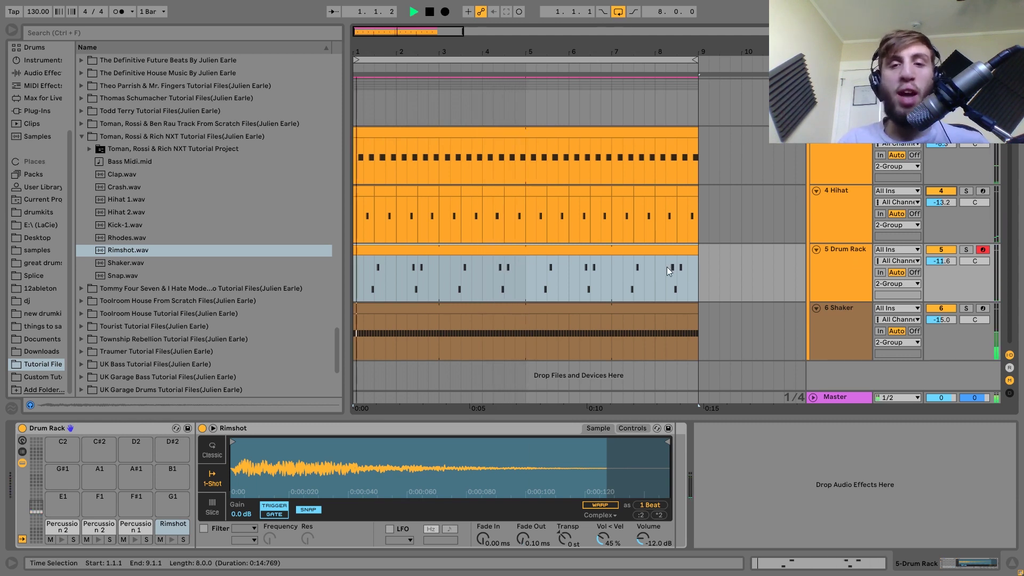
left_click(841, 273)
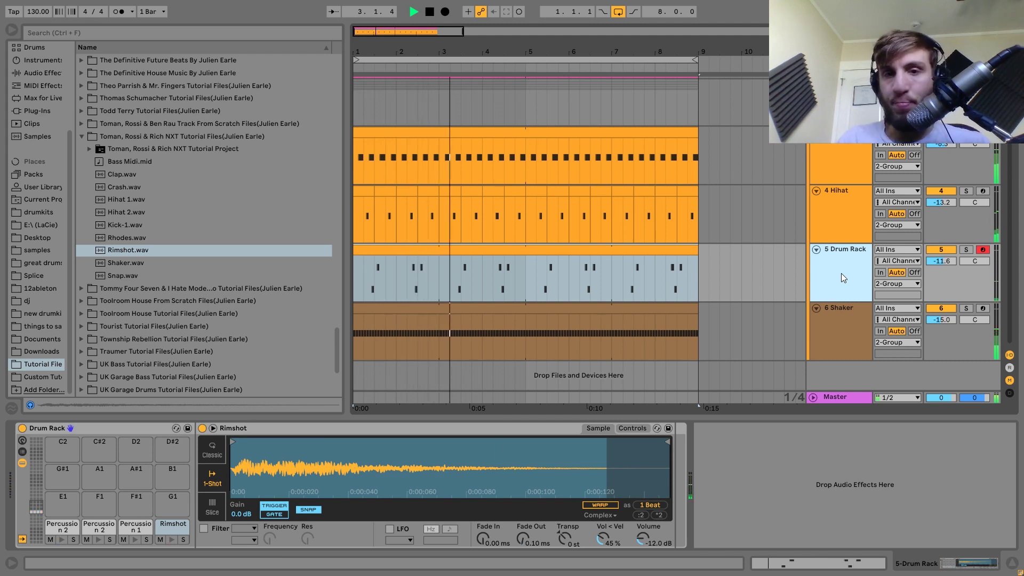
key("space")
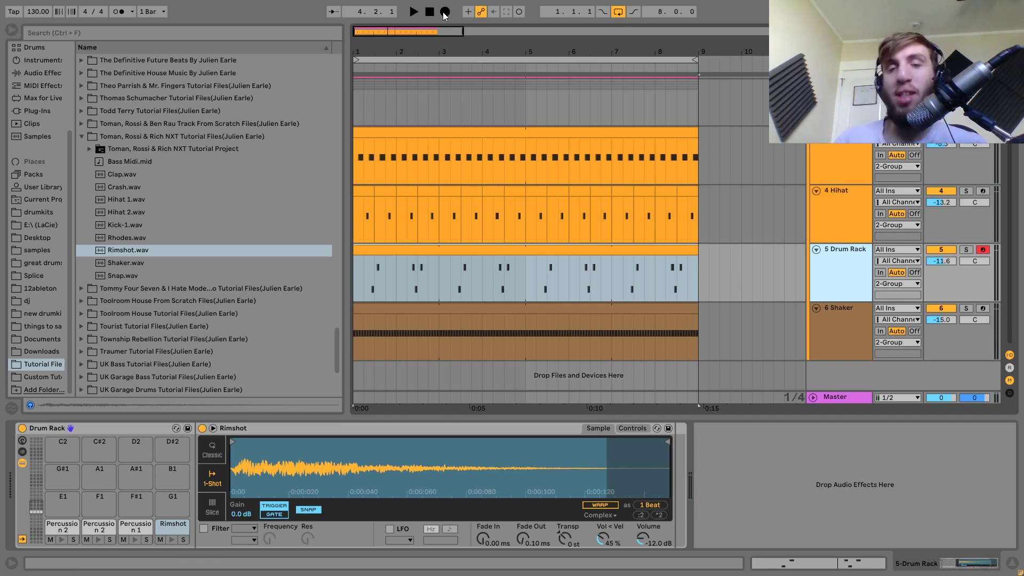
key("space")
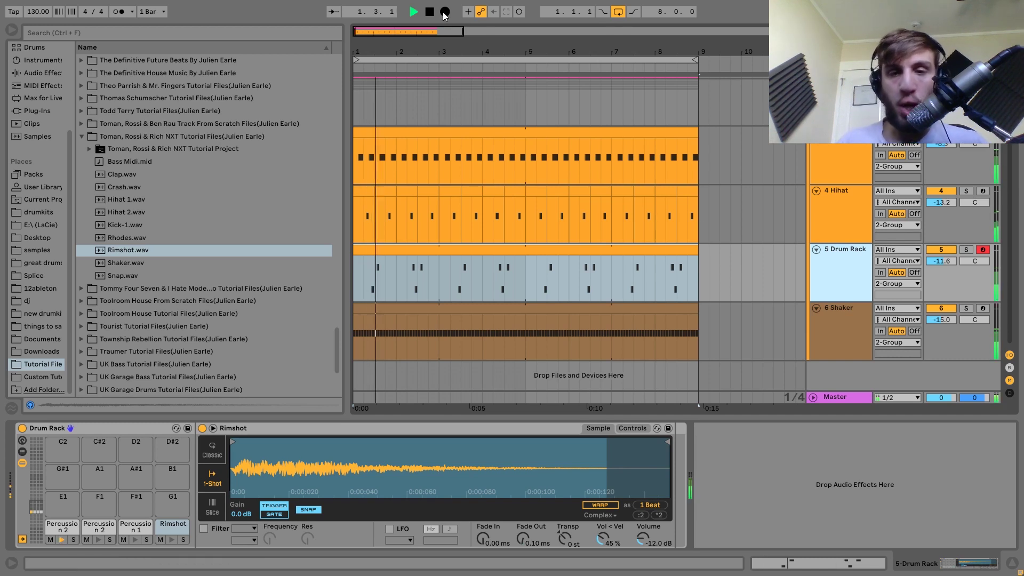
Step: Insert a MIDI track below the Drum Rack track and open the Drumcode Techno From Scratch Files sample folder
key("ctrl+shift+t")
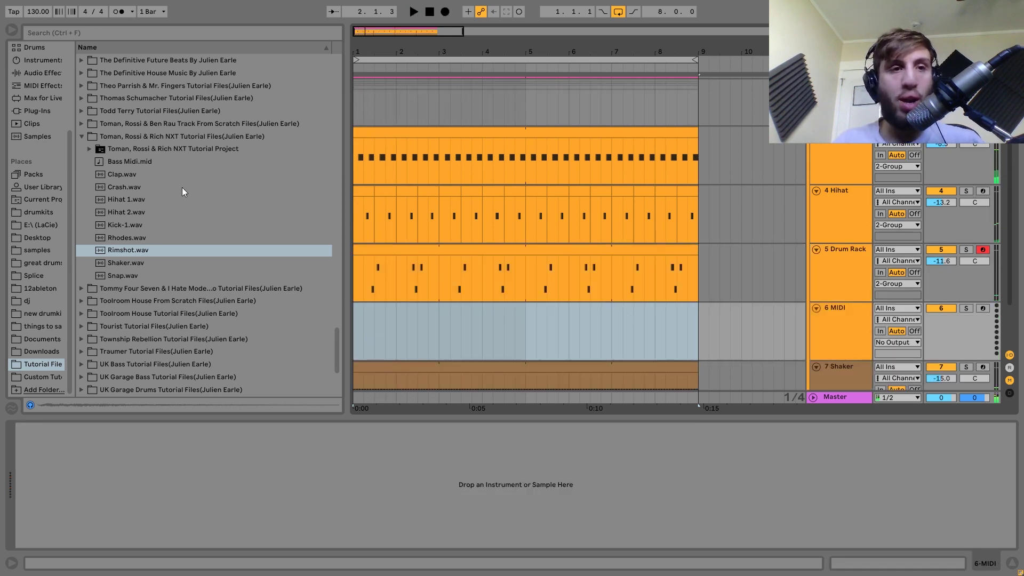
scroll(182, 187, "up", 15)
left_click(126, 146)
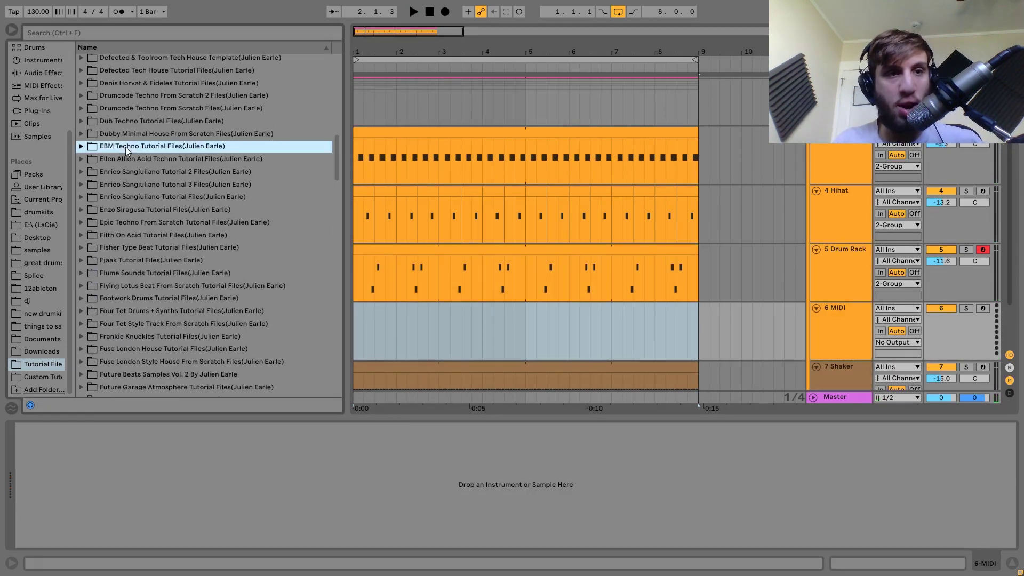
key("Up")
key("Up")
key("Up")
key("Up")
key("Down")
key("Right")
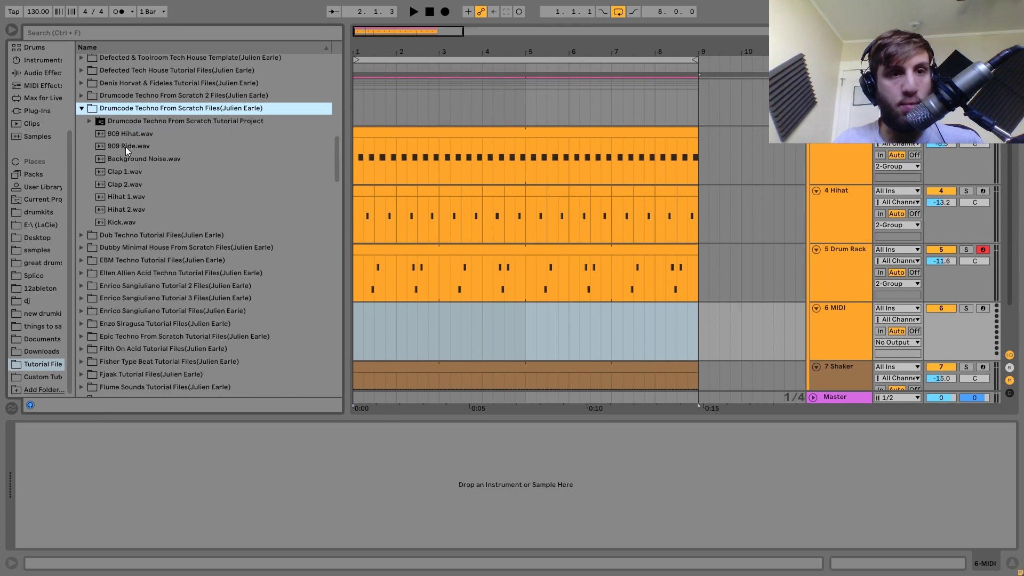
key("Down")
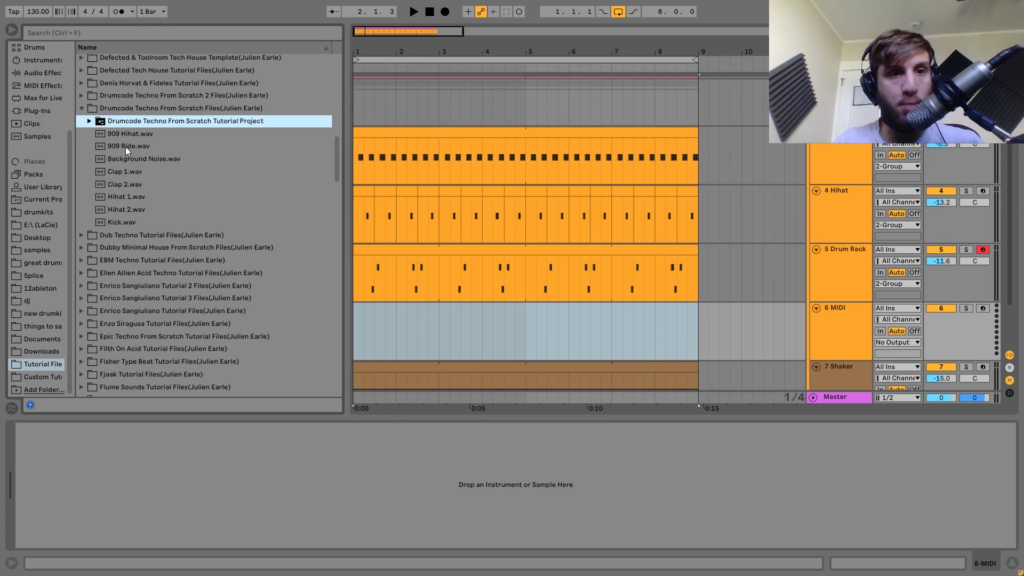
Step: Audition Clap 1.wav and Clap 2.wav and load Clap 2.wav onto the new MIDI track
left_click(129, 176)
key("Down")
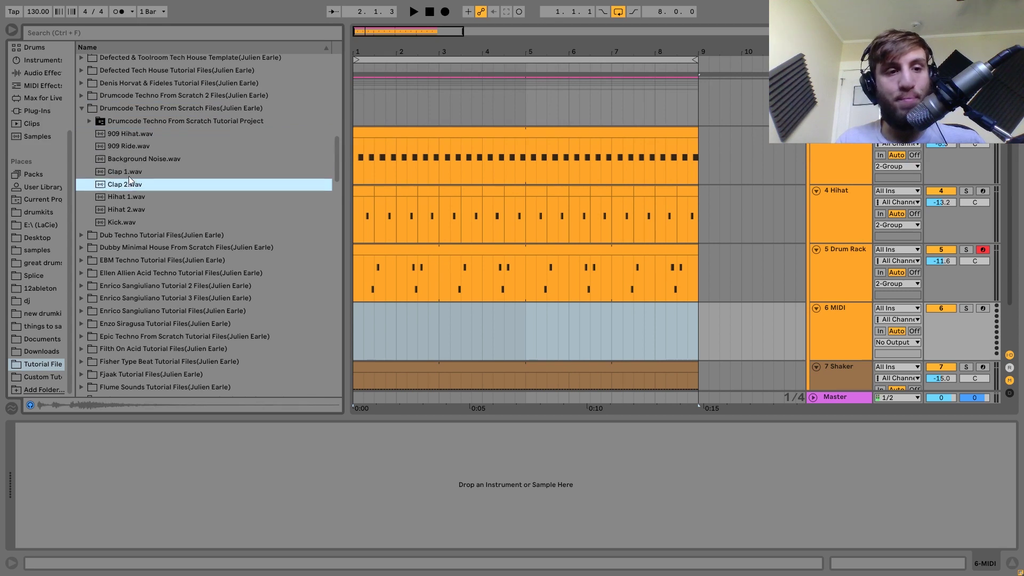
key("Up")
key("Down")
key("Return")
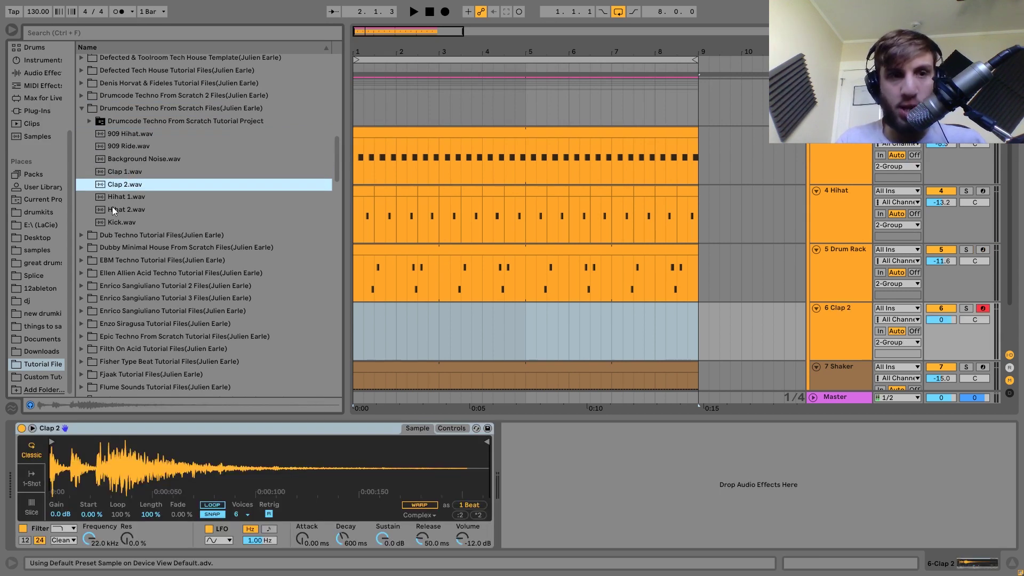
Step: Add Echo to the Clap 2 track with 1/16 Notes sync on both channels and 23% dry/wet
left_click(43, 71)
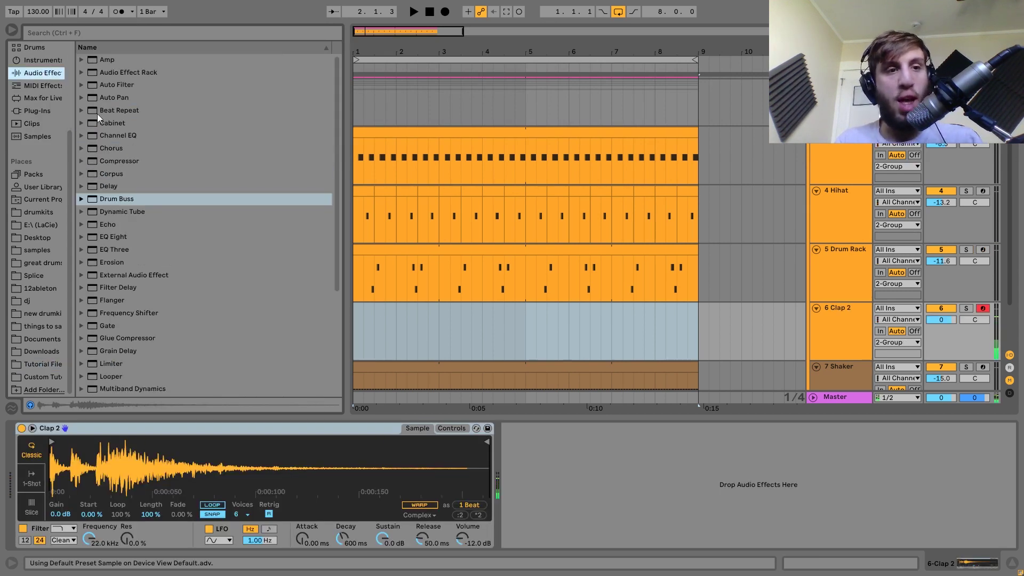
double_click(112, 224)
left_click(552, 493)
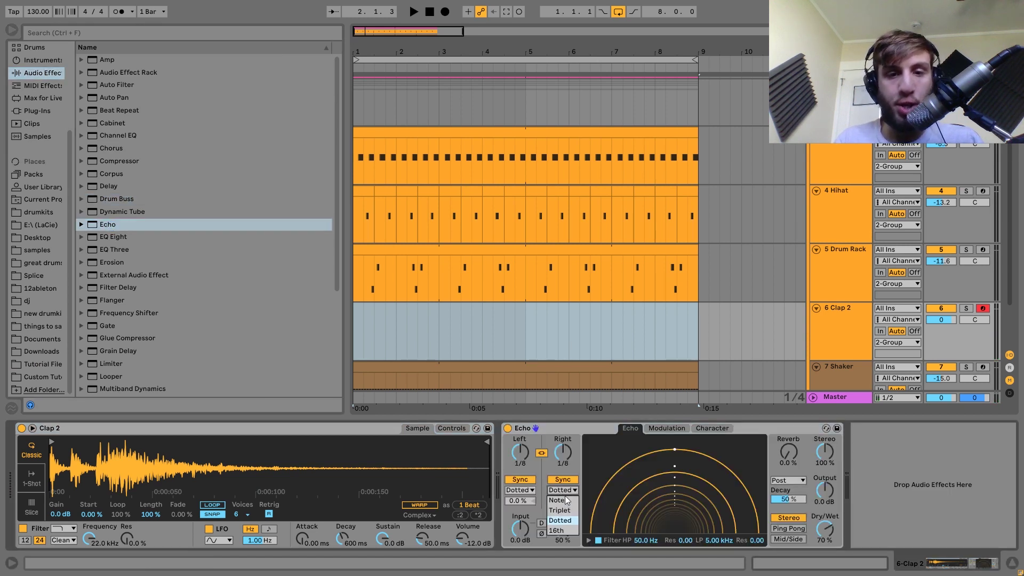
left_click(565, 498)
left_click_drag(562, 463, 562, 456)
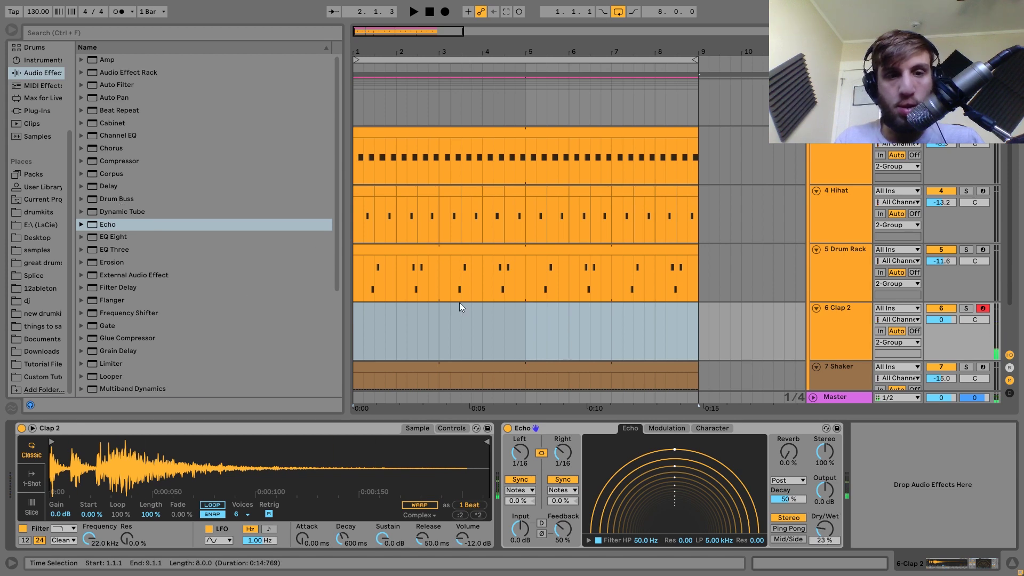
Step: Create an empty four-bar MIDI clip on the Clap 2 track from bar 1 to bar 5 and start playback
left_click_drag(528, 332, 340, 332)
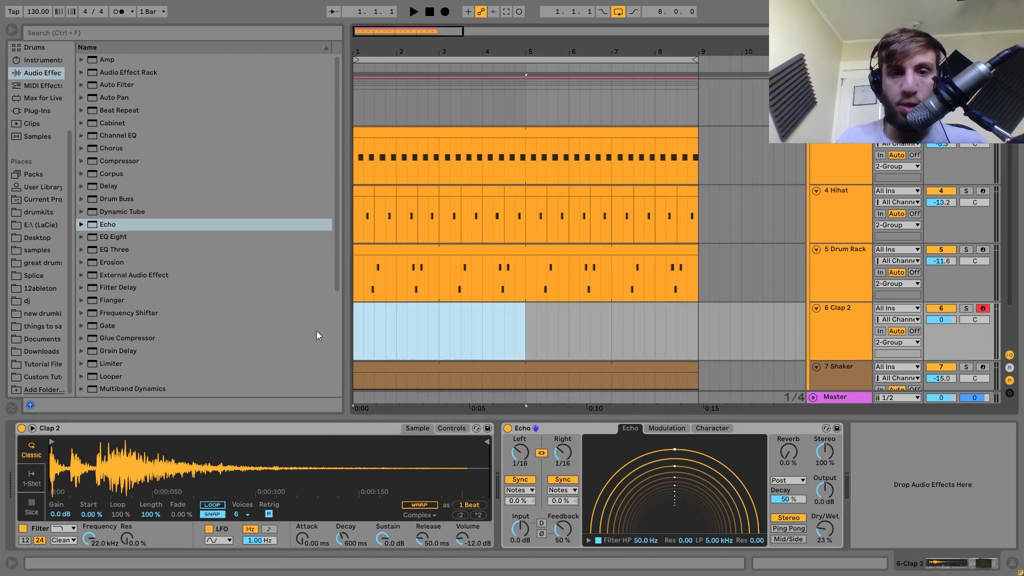
key("ctrl+shift+m")
key("space")
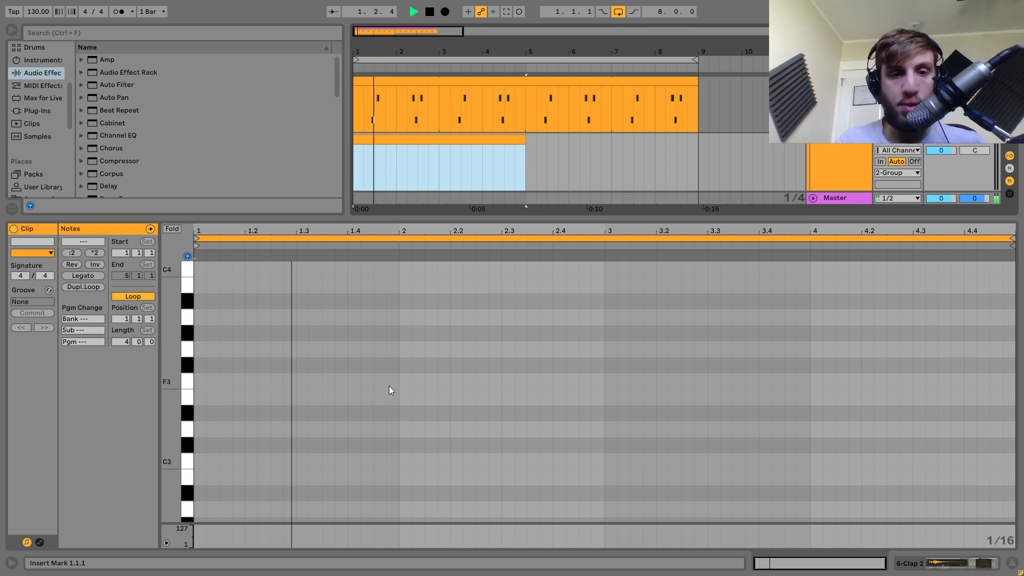
double_click(388, 385)
key("space")
key("Down")
key("Down")
key("Down")
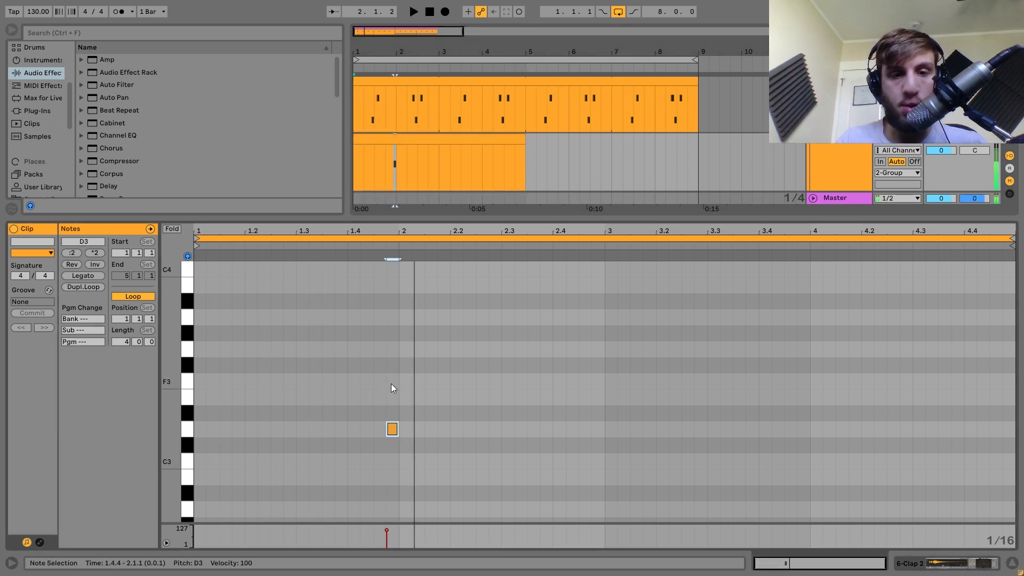
key("Delete")
Step: Add a C3 note at 1.4.4 in the Clap 2 clip and set the track's volume to -9.7 dB during playback
key("space")
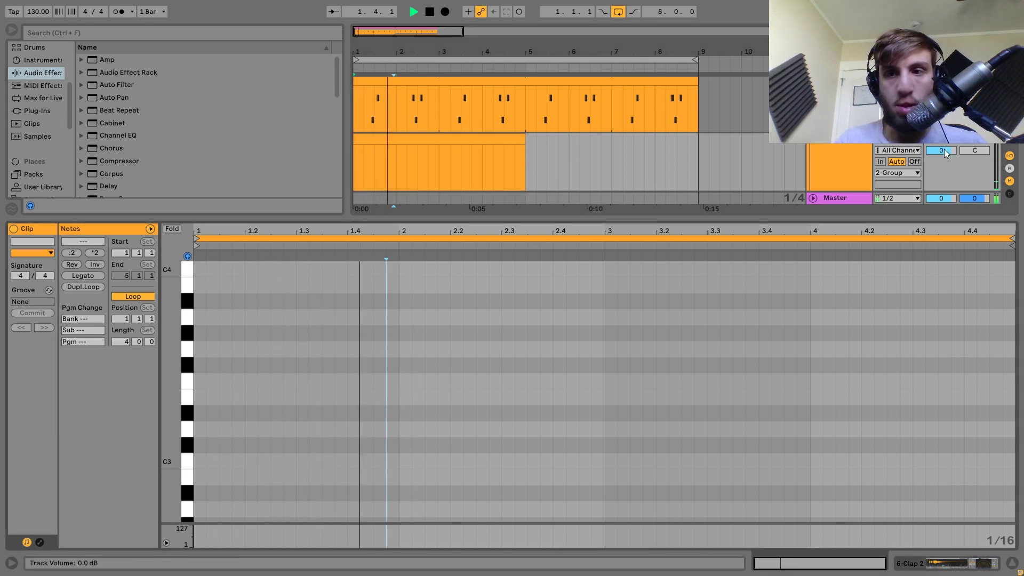
left_click_drag(944, 153, 944, 170)
double_click(392, 461)
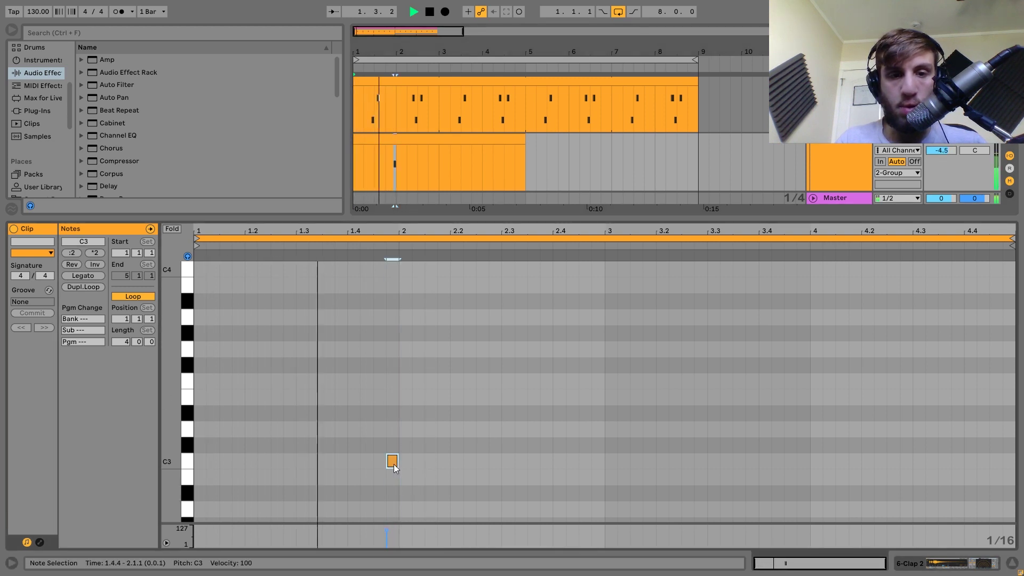
key("space")
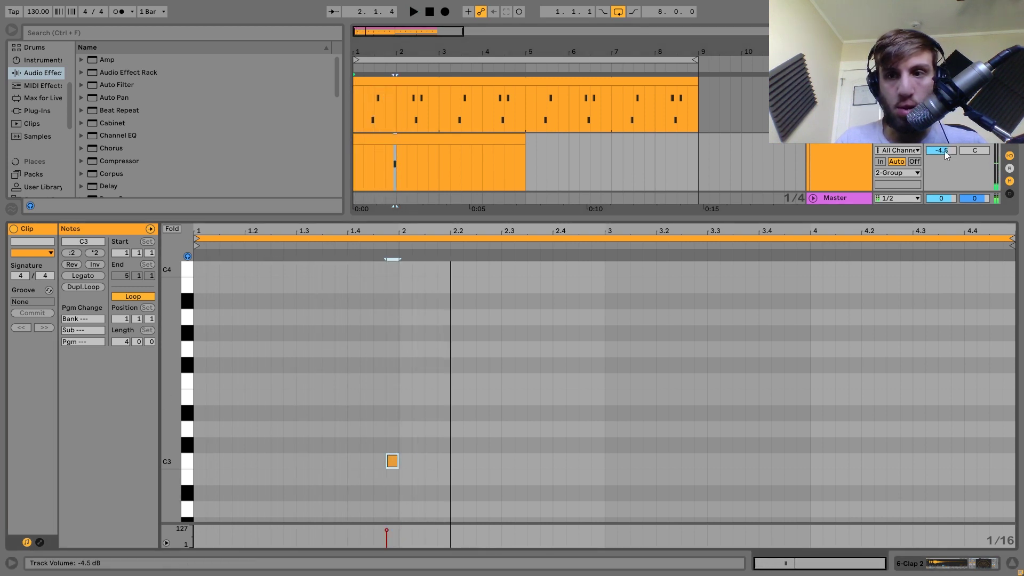
key("space")
left_click_drag(944, 154, 943, 176)
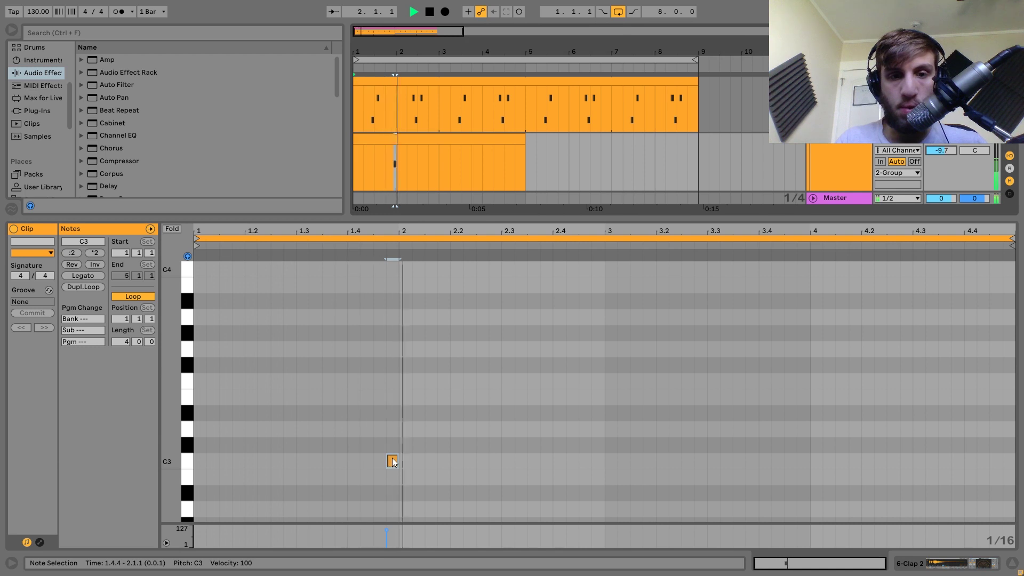
Step: Place C3 clap notes at 1.4.3, 2.1.2 and 4.1.2, and extend the looped Clap 2 clip to bar 9
key("Left")
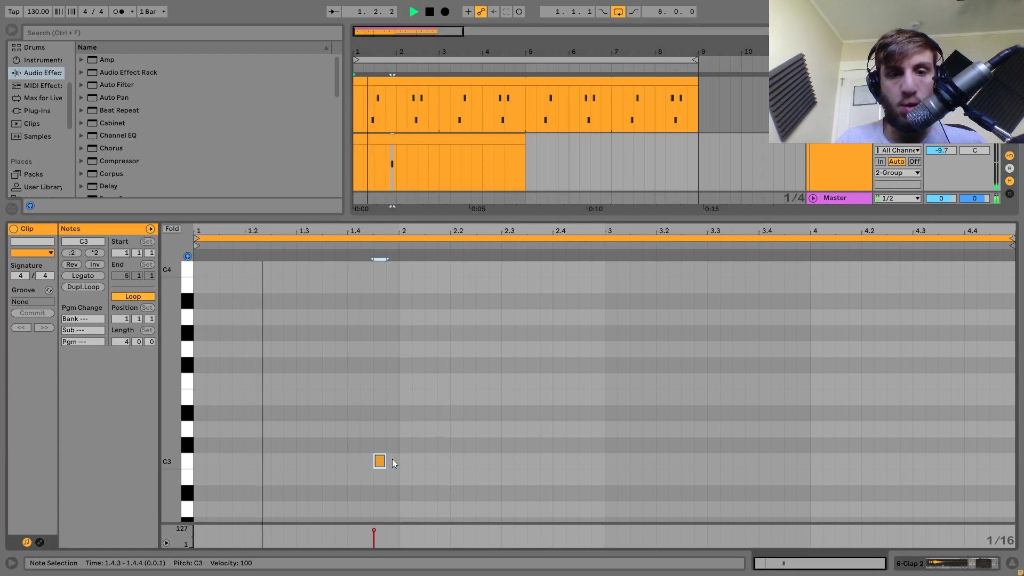
key("ctrl+d")
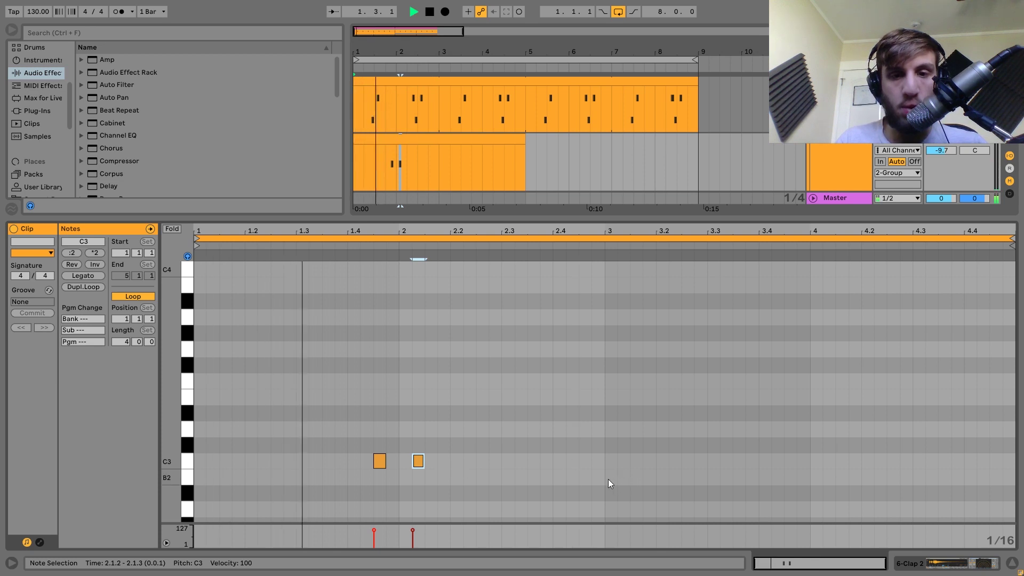
left_click_drag(403, 485, 806, 351)
key("ctrl+d")
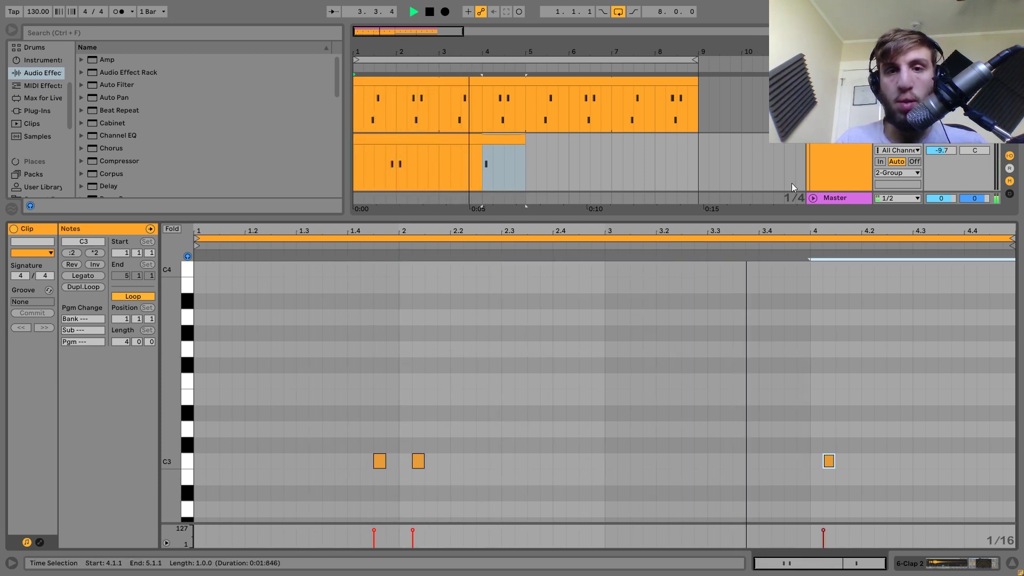
left_click_drag(525, 160, 702, 144)
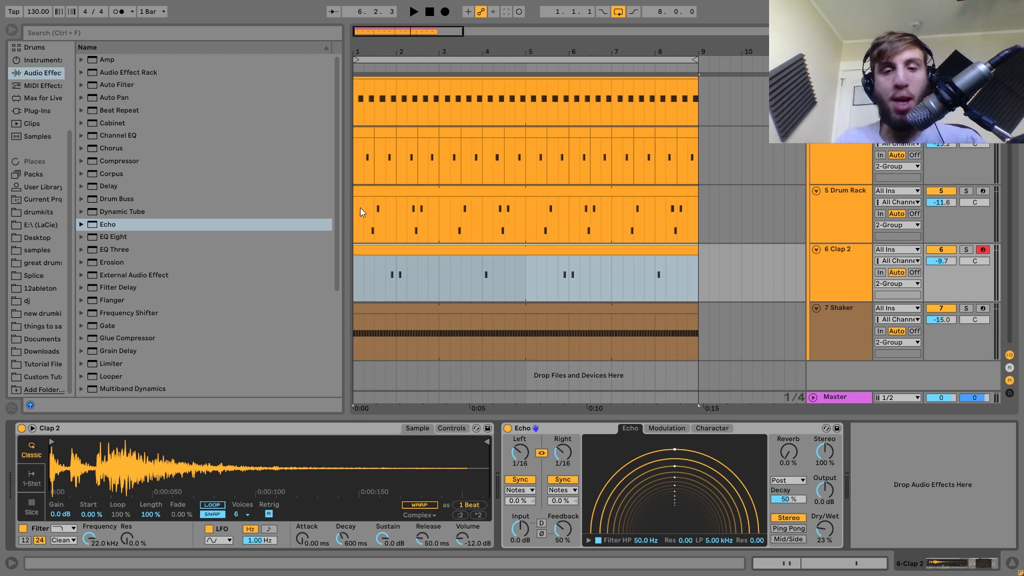
Step: Solo the Clap 2 track and play the arrangement from 1.4.1
key("space")
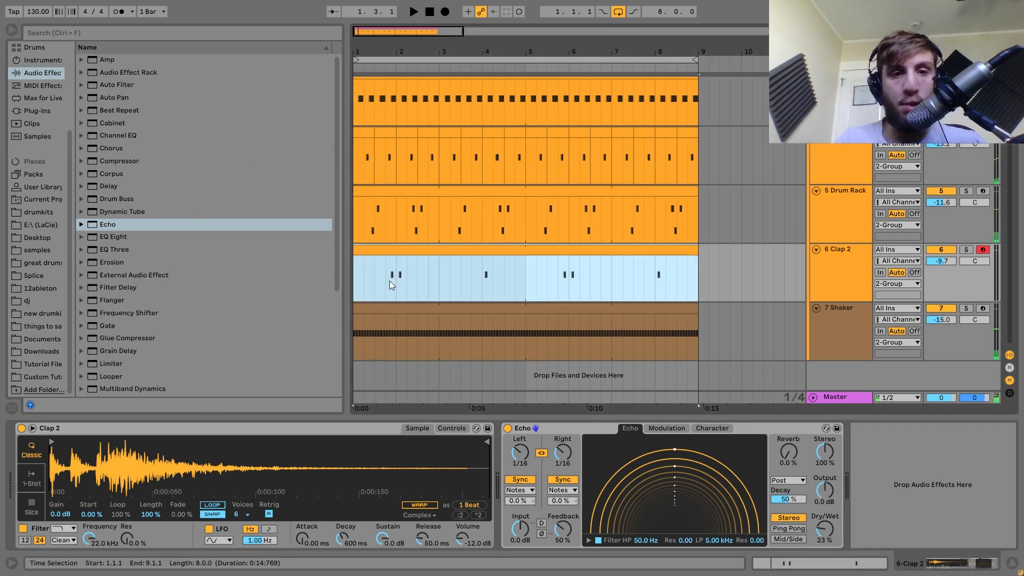
left_click(386, 282)
key("space")
left_click(966, 250)
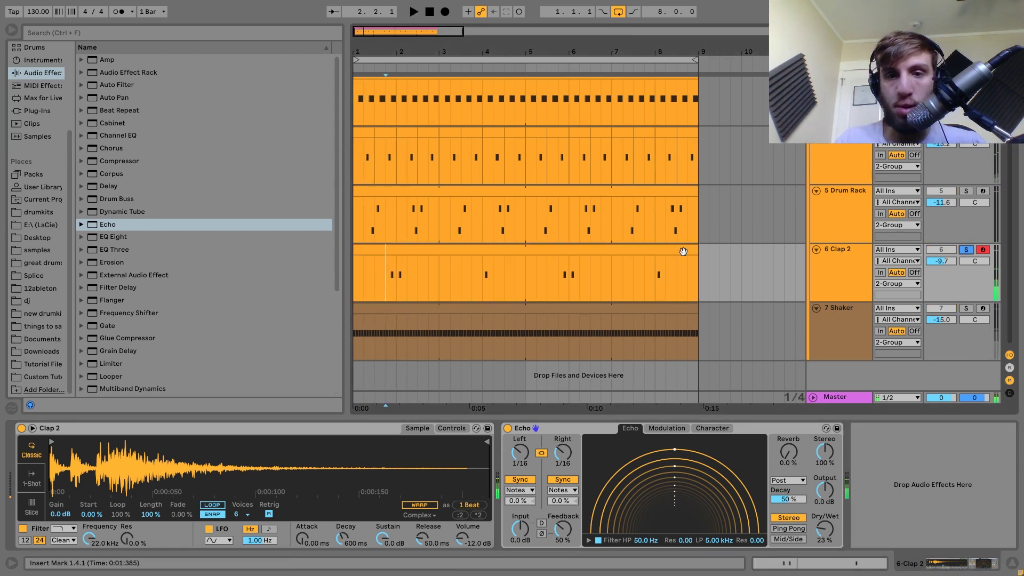
Step: Add the Velocity preset Add some Random.adv to the Clap 2 track and play the soloed clap
left_click(33, 87)
key("space")
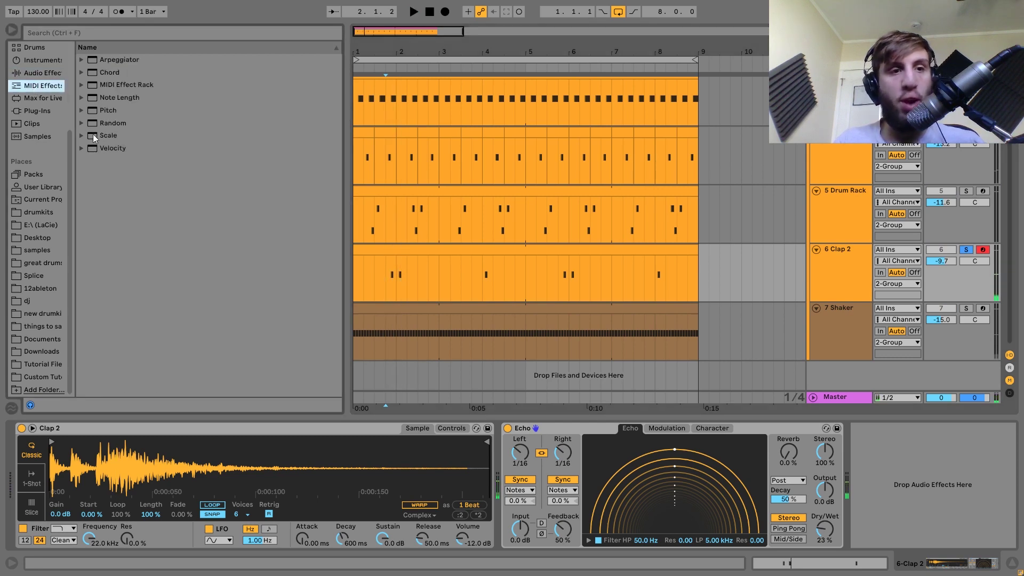
left_click(82, 147)
left_click_drag(106, 161, 149, 156)
key("space")
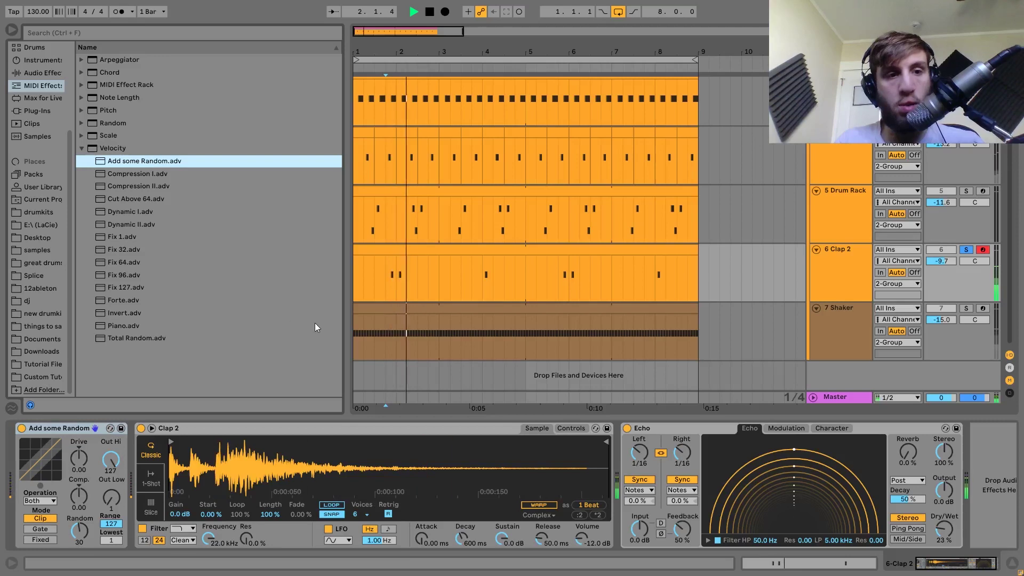
Step: Unsolo the Clap 2 track and set the Clap 2 sampler's Release to 60.0 s during playback
left_click(965, 249)
key("space")
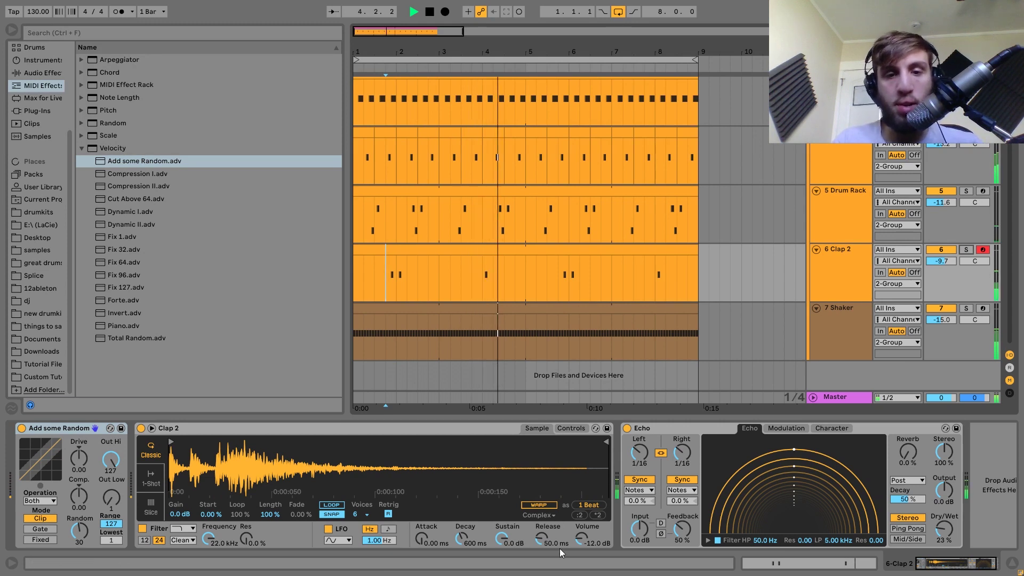
left_click_drag(559, 549, 559, 426)
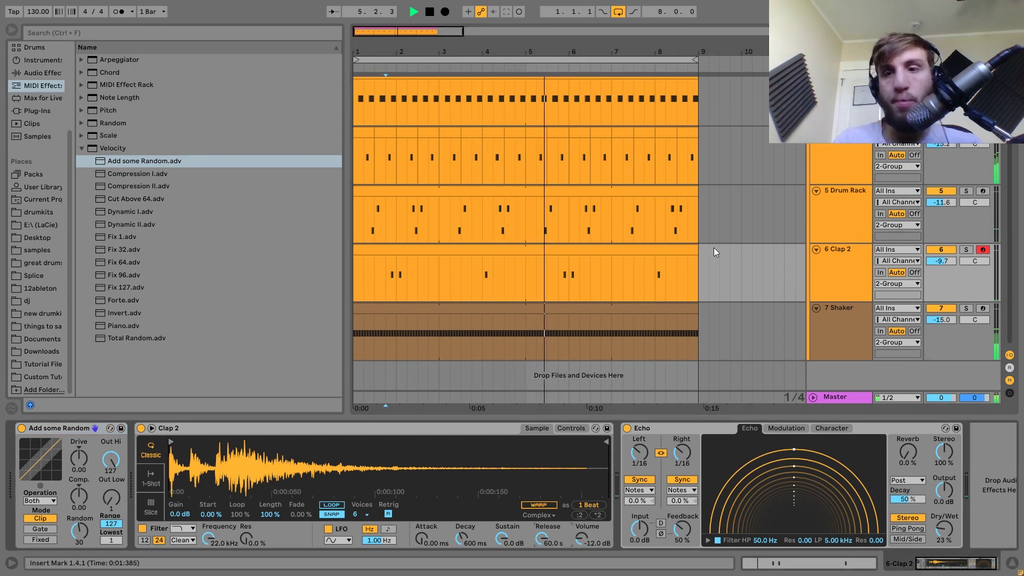
Step: Listen to the full eight-bar drum loop with all tracks and turn off arrangement looping
scroll(713, 248, "up", 2)
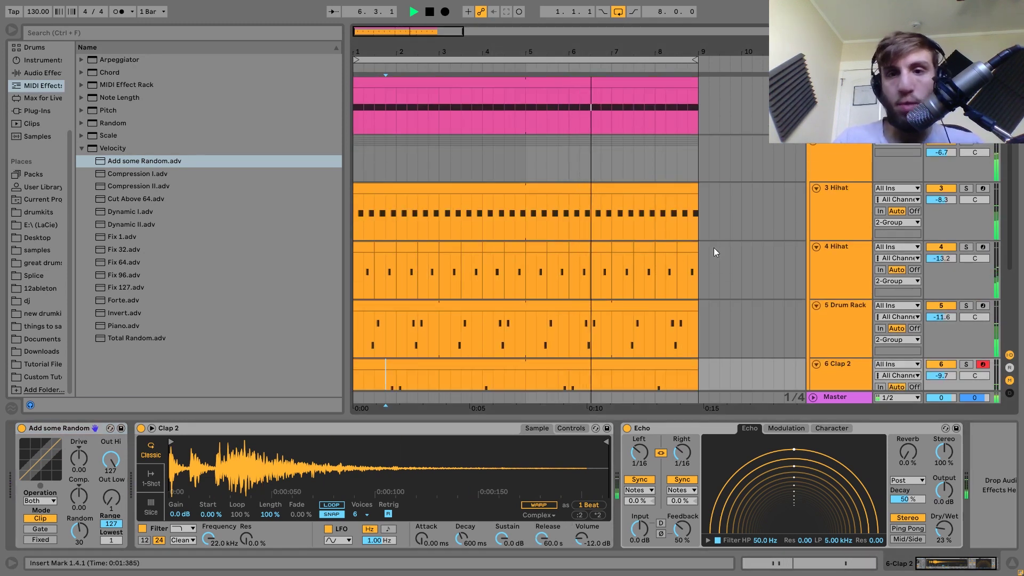
scroll(713, 248, "down", 2)
scroll(714, 247, "up", 2)
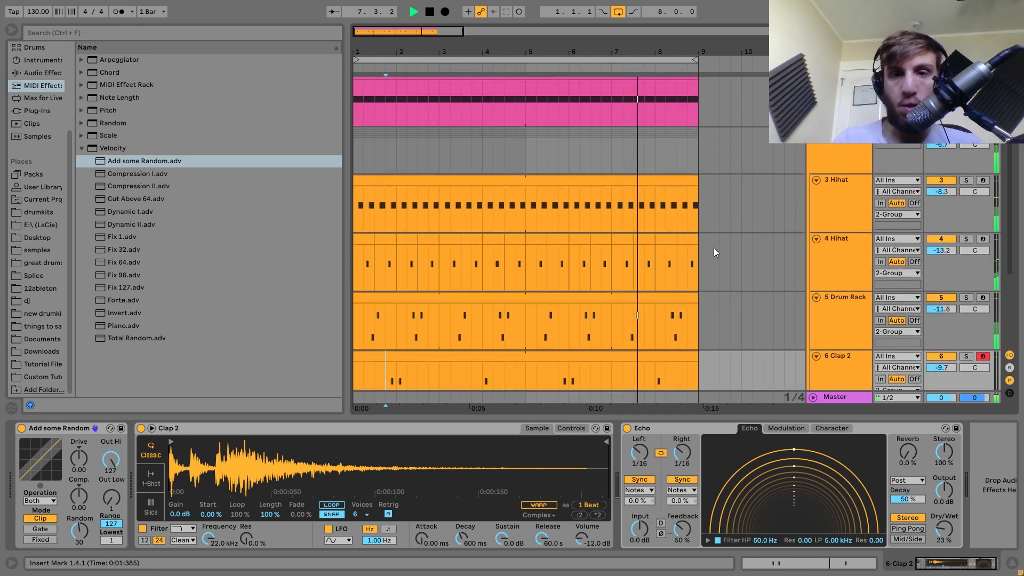
scroll(714, 247, "down", 2)
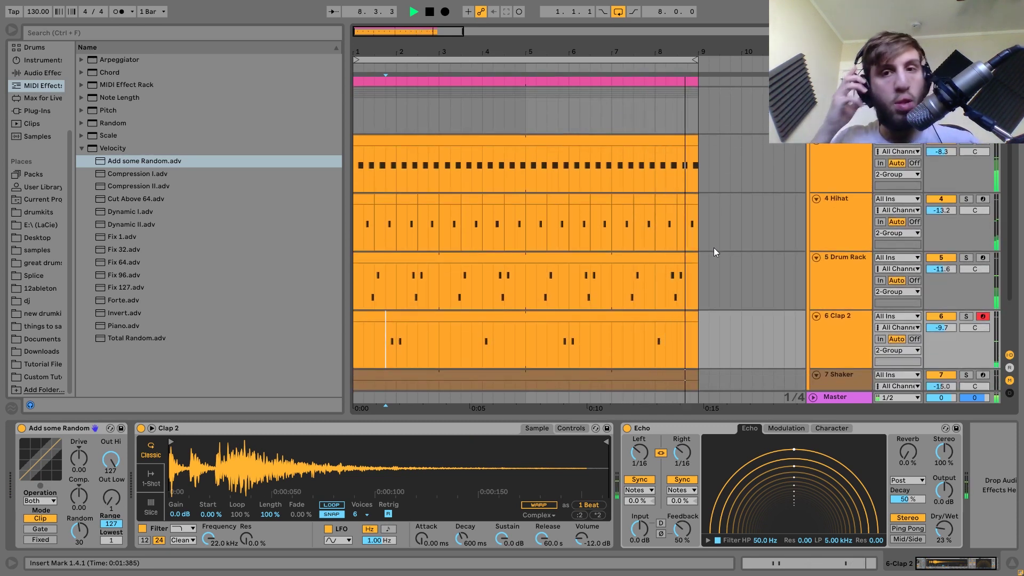
key("space")
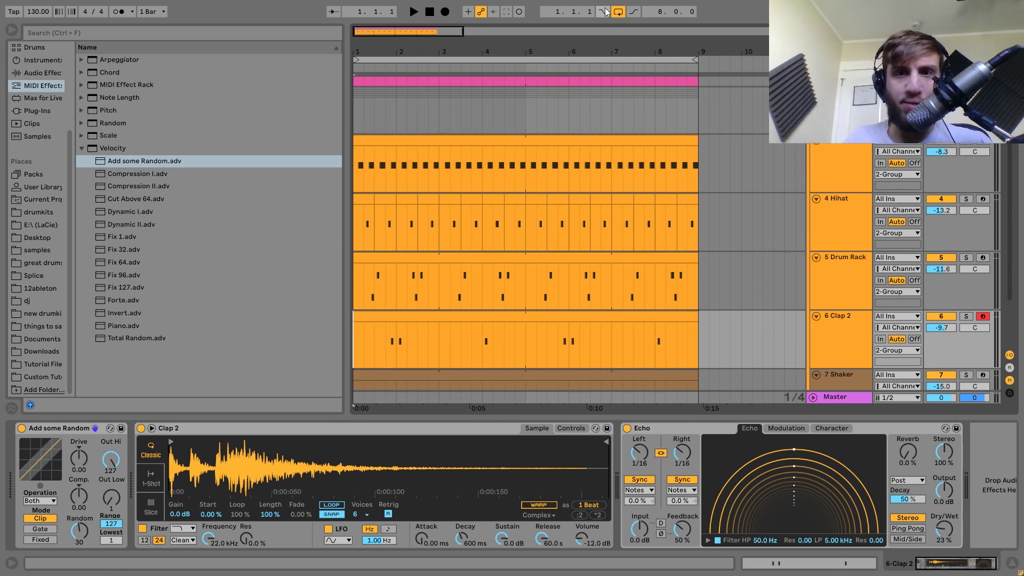
key("space")
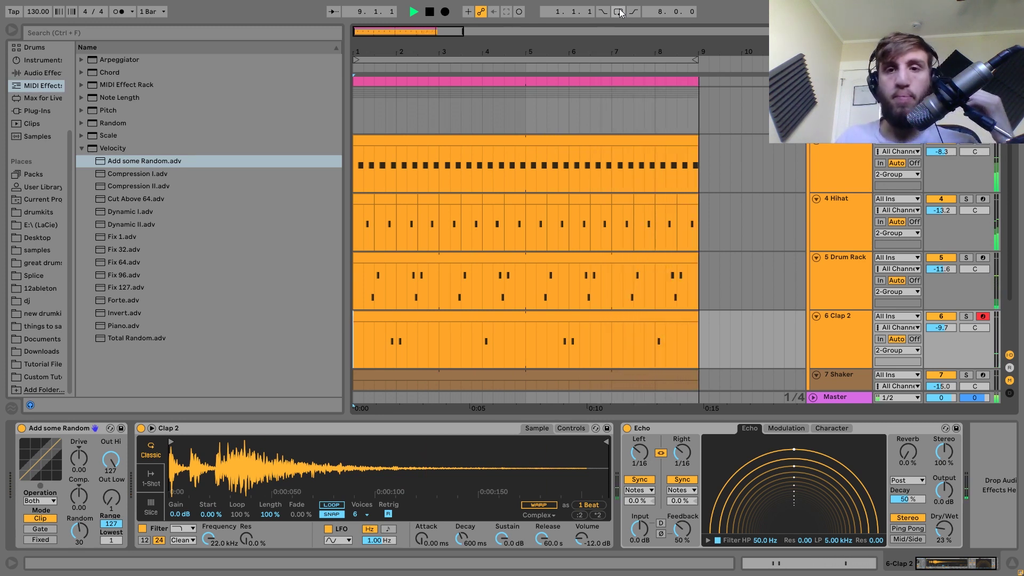
key("space")
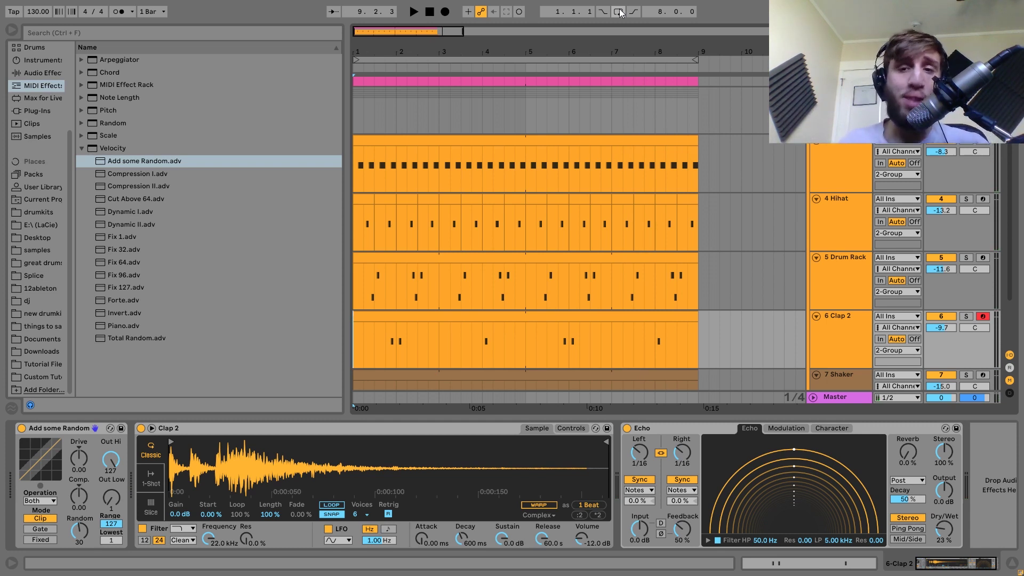
Step: Select the kick clip spanning bars 1 to 9 to show the Kick track's device chain
scroll(596, 170, "up", 2)
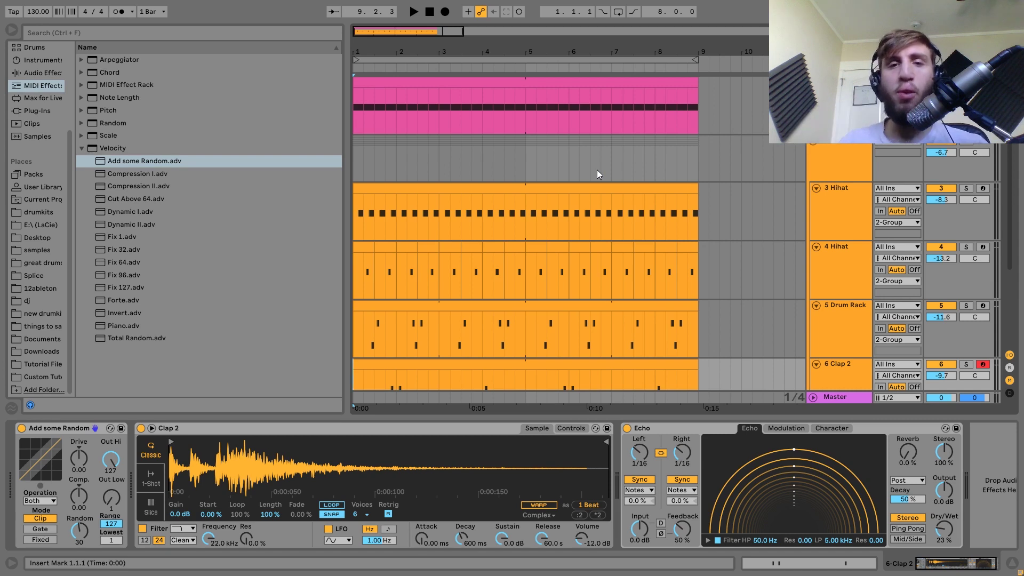
left_click(547, 83)
scroll(546, 83, "down", 3)
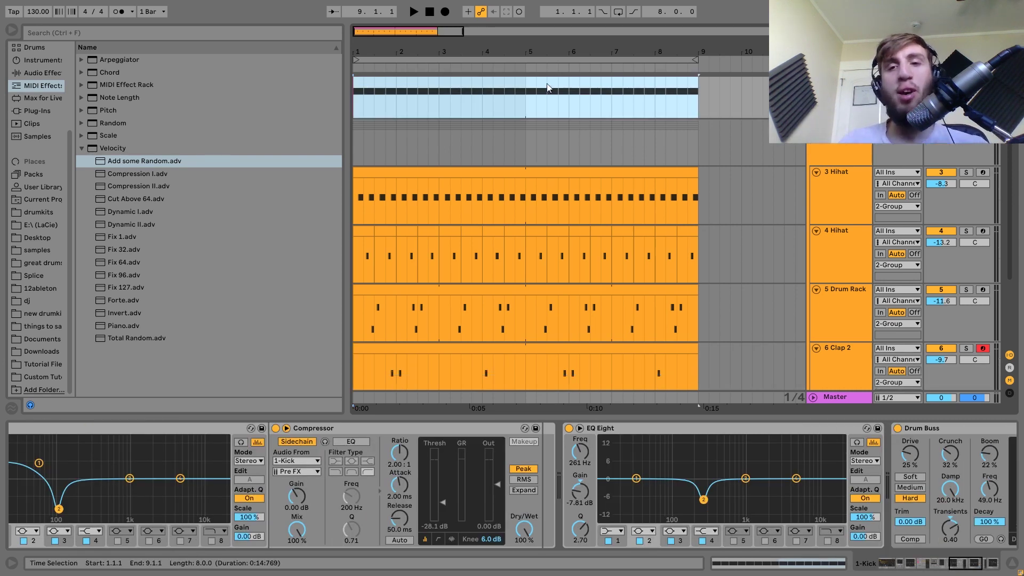